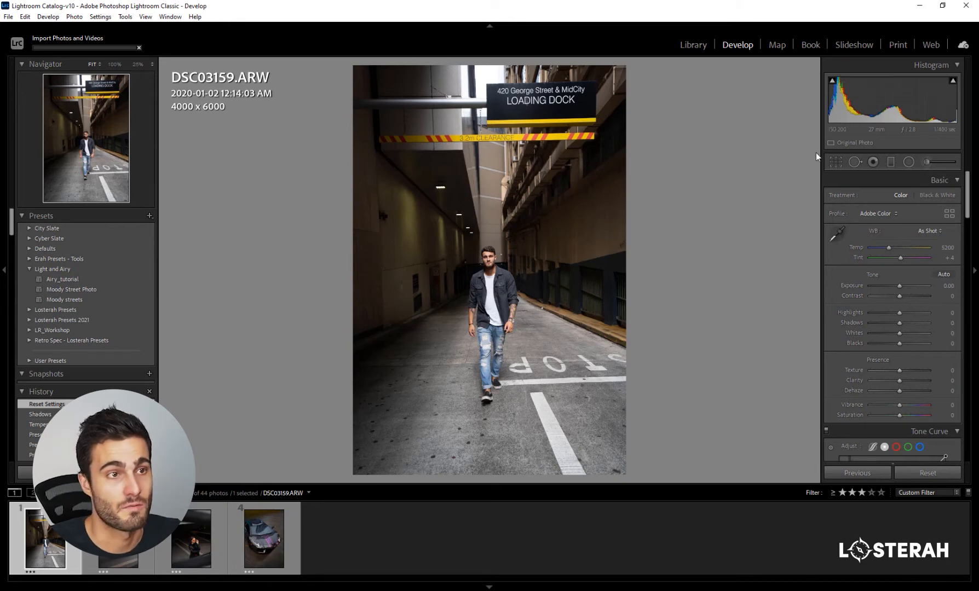
- Start cropping the photo with the aspect ratio constrained to 4 x 5 / 8 x 10
click(838, 164)
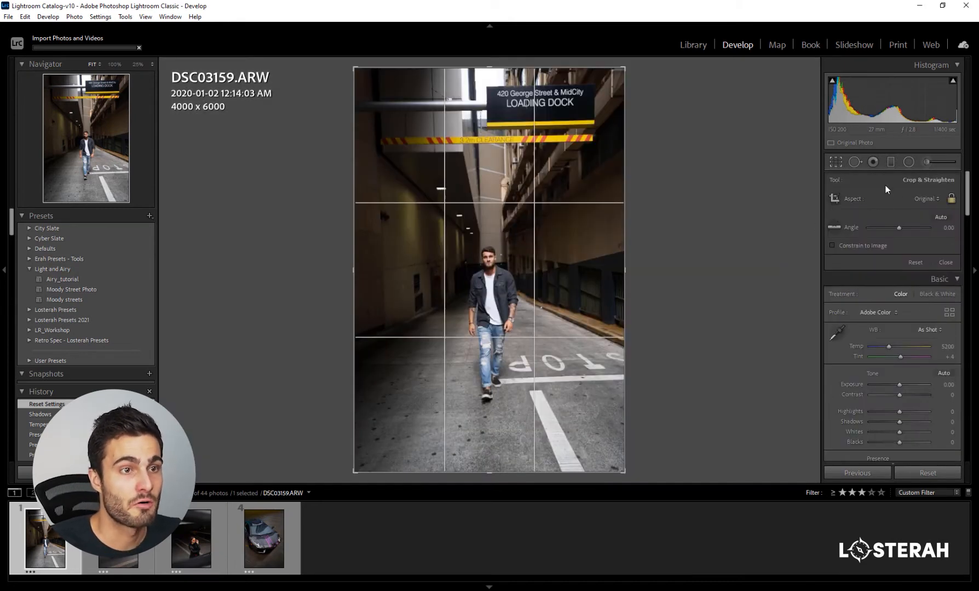
click(927, 199)
click(871, 260)
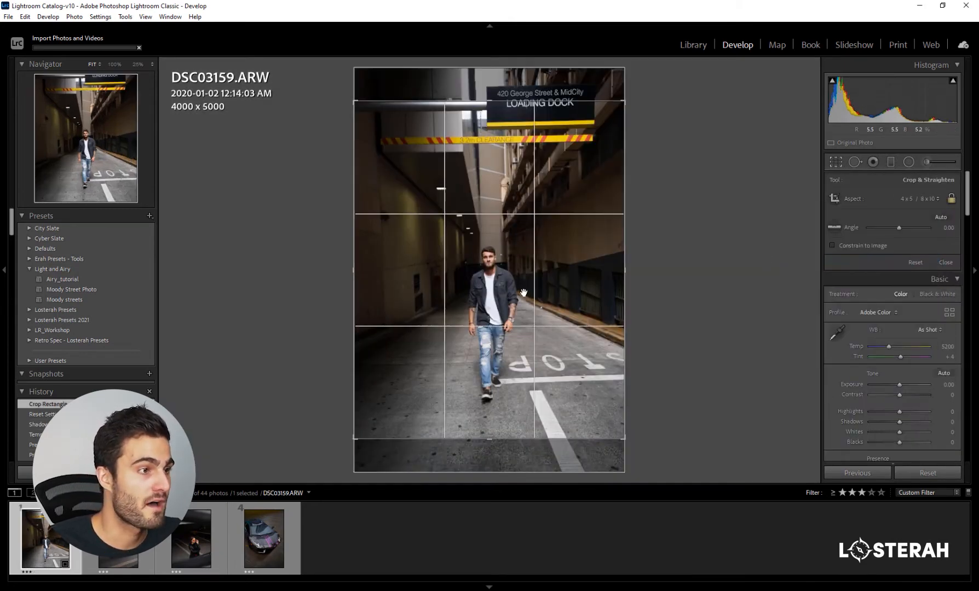
- Tighten the crop to about 3285 x 4106 pixels, framing the walking man in the centre
drag(534, 288, 532, 254)
drag(626, 102, 610, 121)
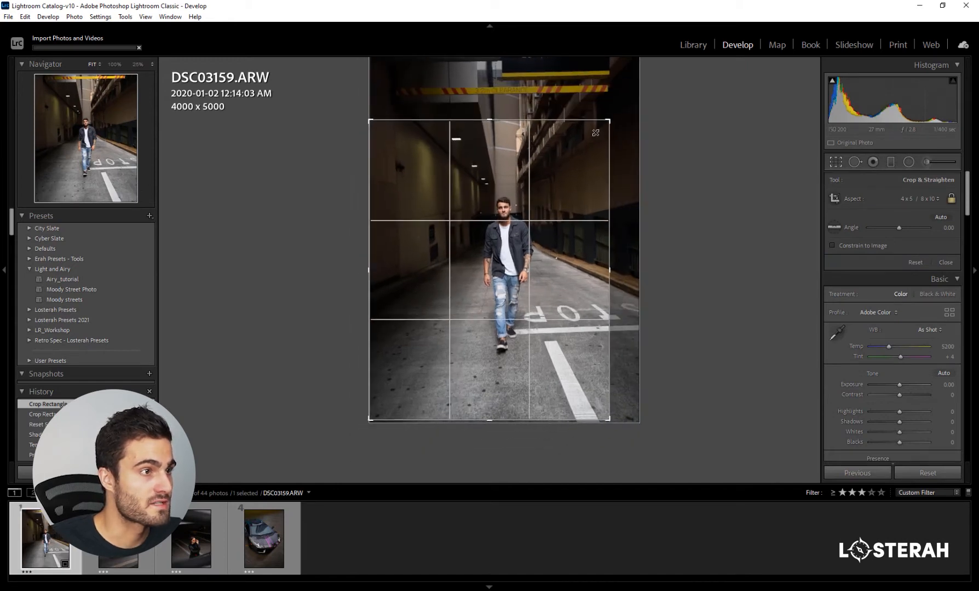
drag(561, 175, 547, 189)
drag(610, 121, 601, 131)
drag(562, 174, 556, 182)
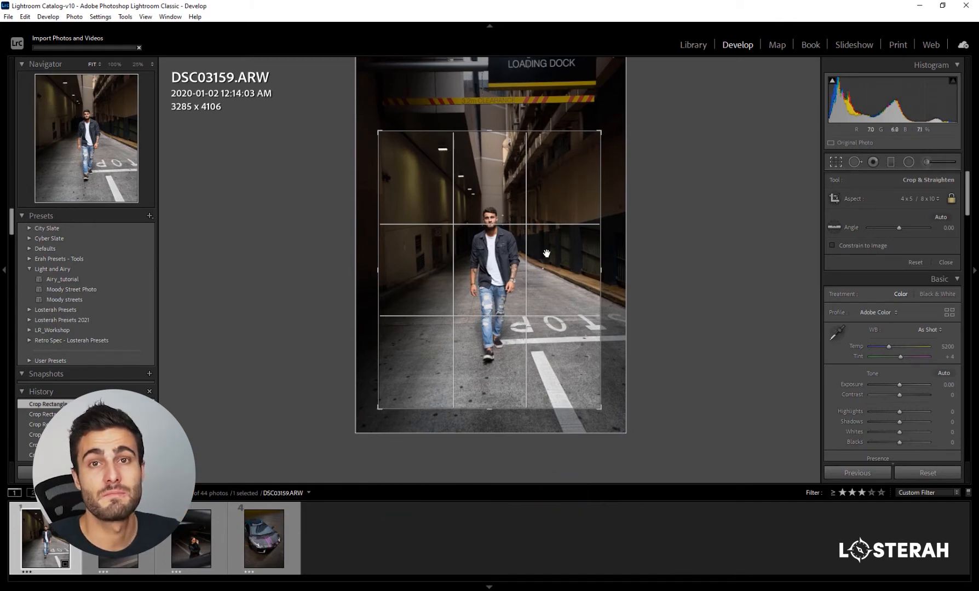
drag(543, 293, 542, 288)
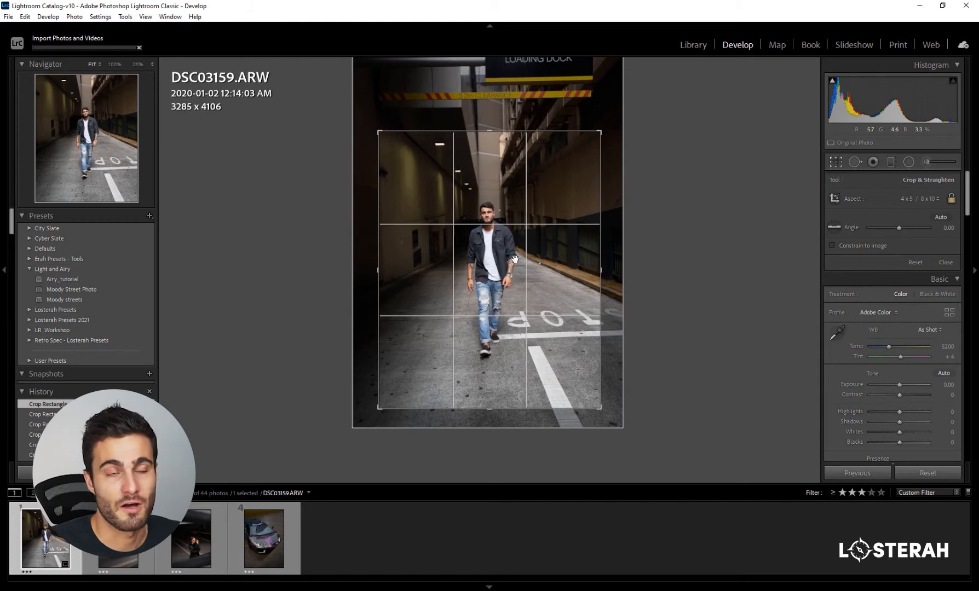
drag(514, 259, 498, 286)
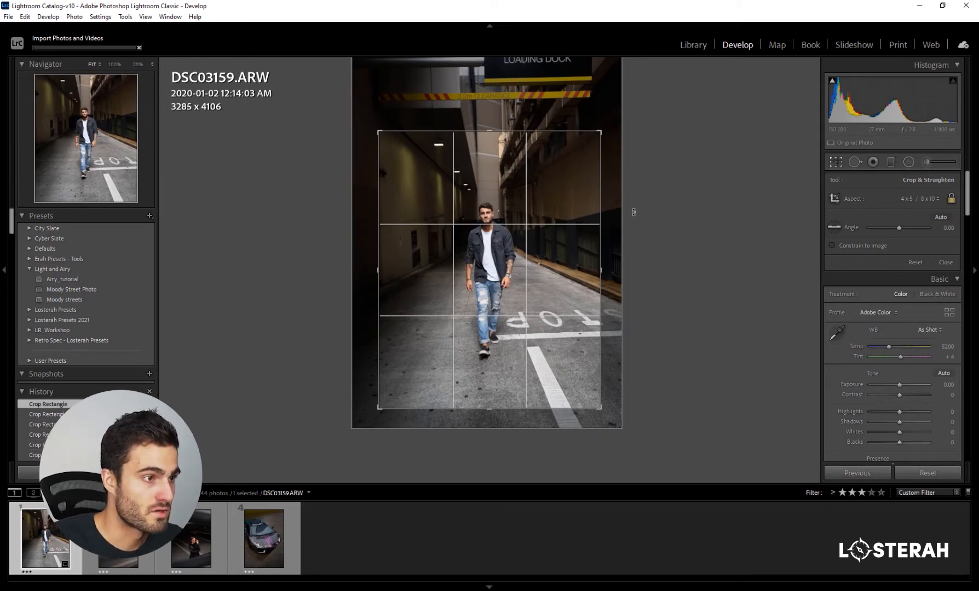
- Try tilting the crop to about 0.78 degrees, tightening it to about 2893 x 3616 pixels and placing the man off-centre
drag(623, 209, 617, 267)
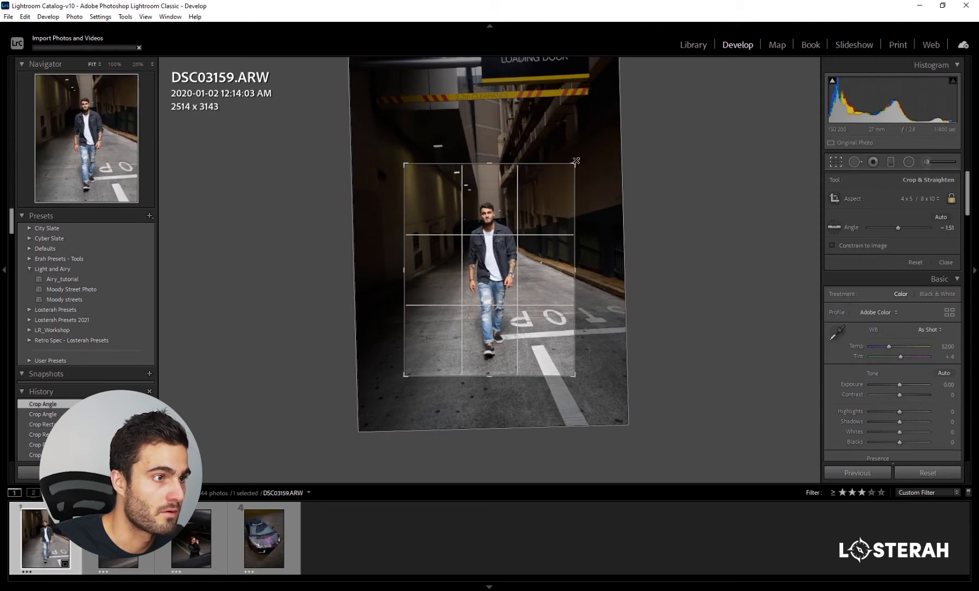
drag(576, 161, 606, 126)
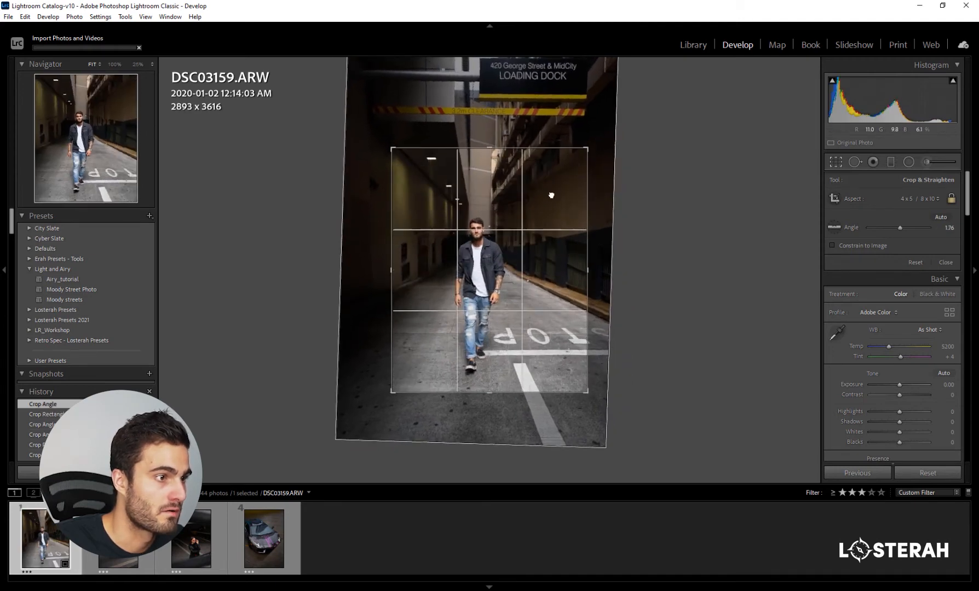
drag(551, 196, 601, 181)
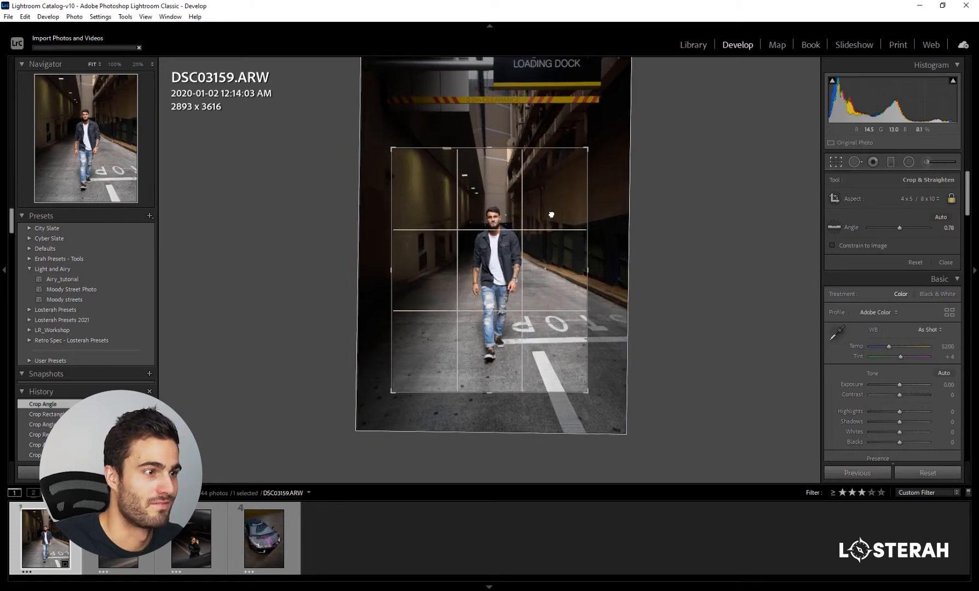
drag(551, 215, 547, 217)
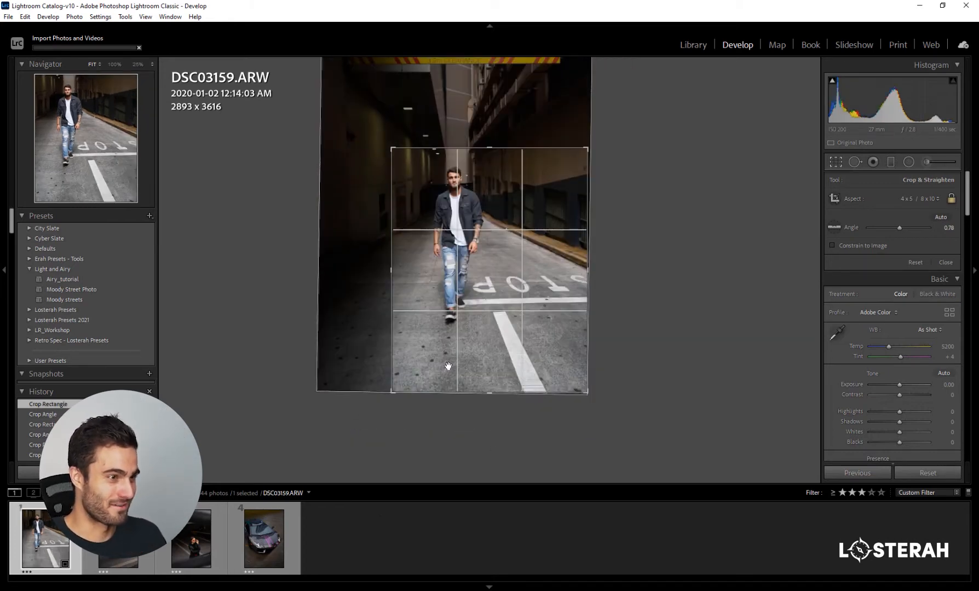
click(837, 162)
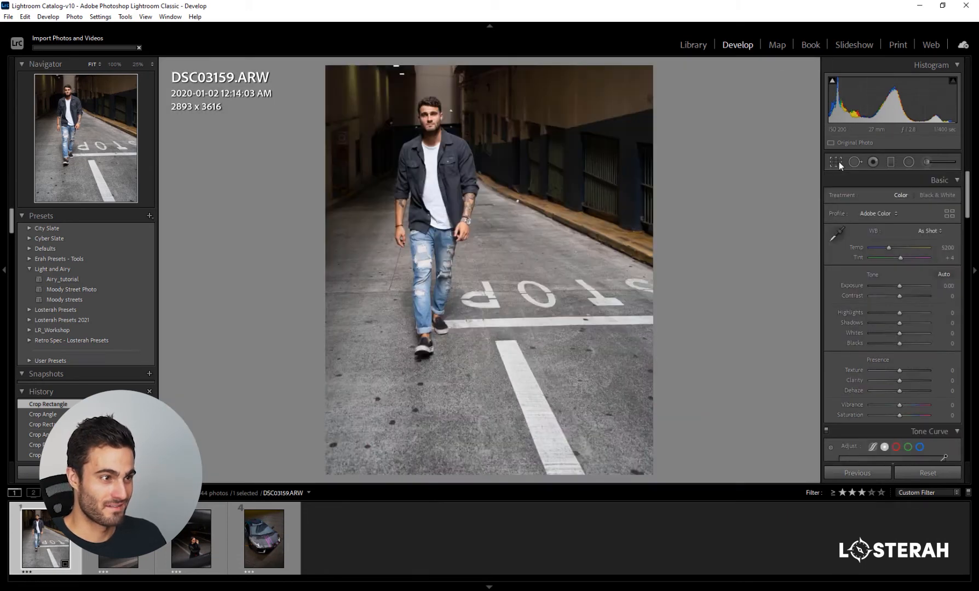
- Reframe the crop at about 3044 x 3806 pixels with the man centred and an angle of about 0.21, and apply it
click(839, 163)
drag(426, 318, 456, 328)
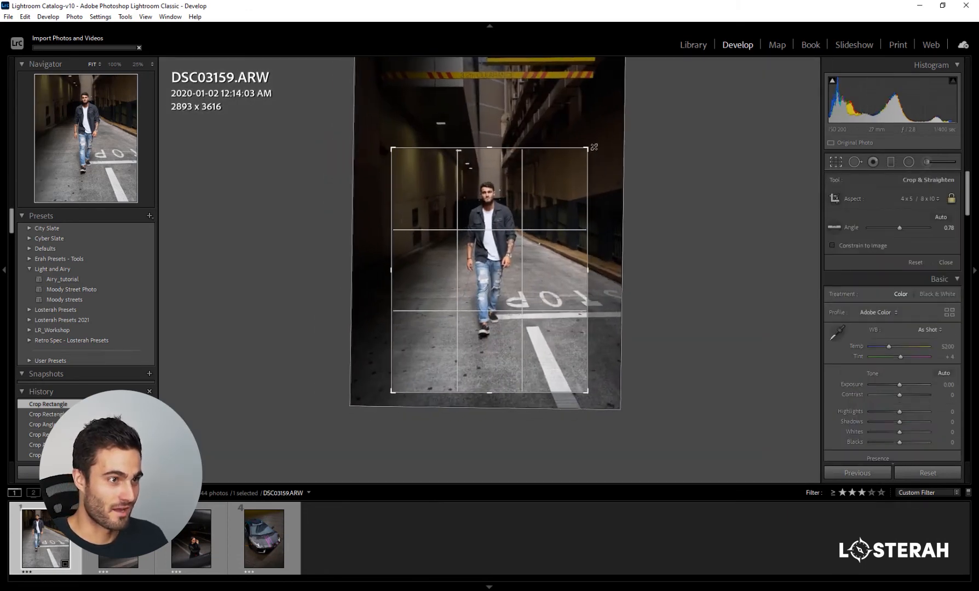
drag(594, 147, 599, 135)
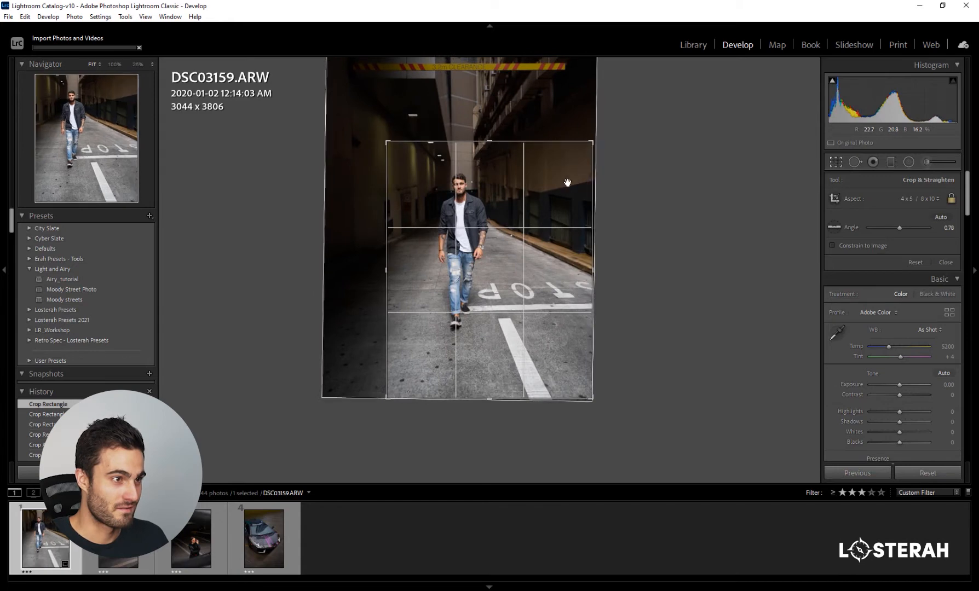
drag(567, 183, 603, 190)
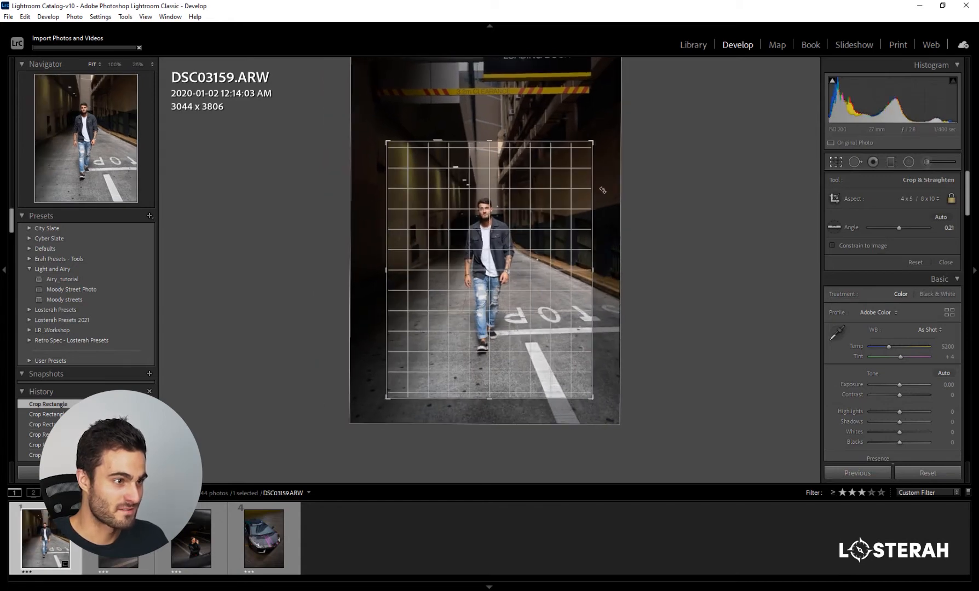
key(Return)
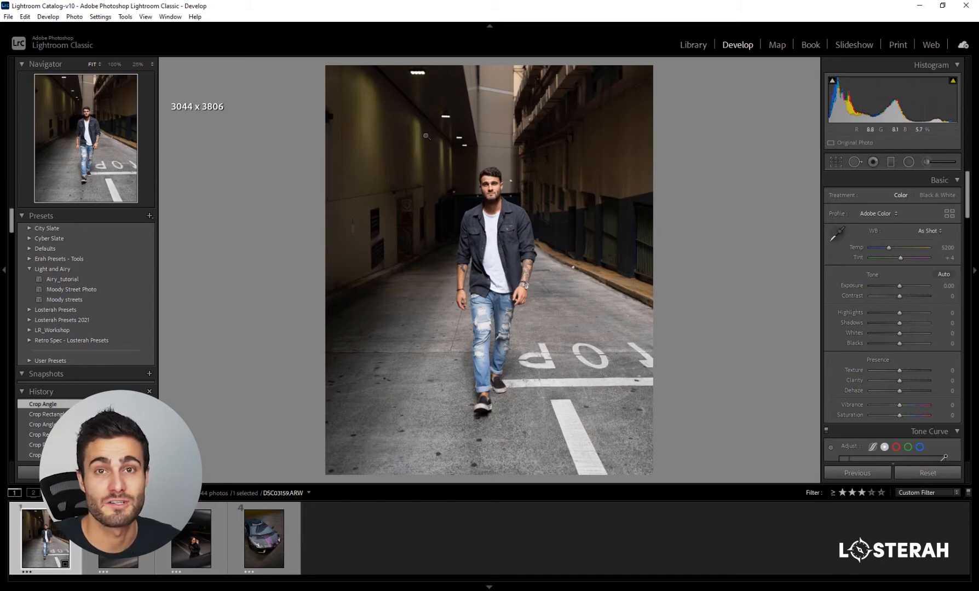
- Set the calibration's Red Primary hue to +42, checking its effect on the skin tones up close
scroll(853, 289, down, 15)
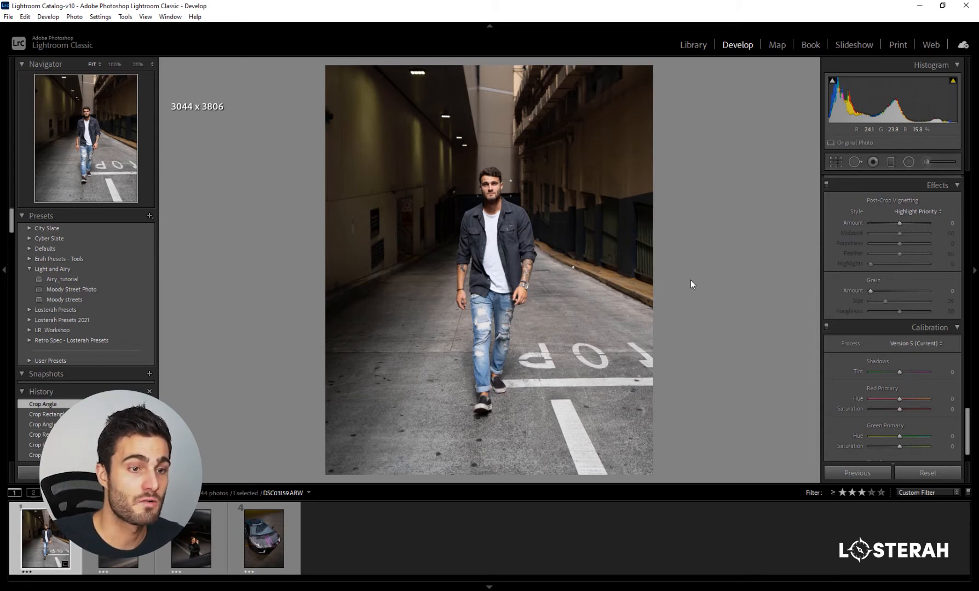
scroll(871, 390, down, 1)
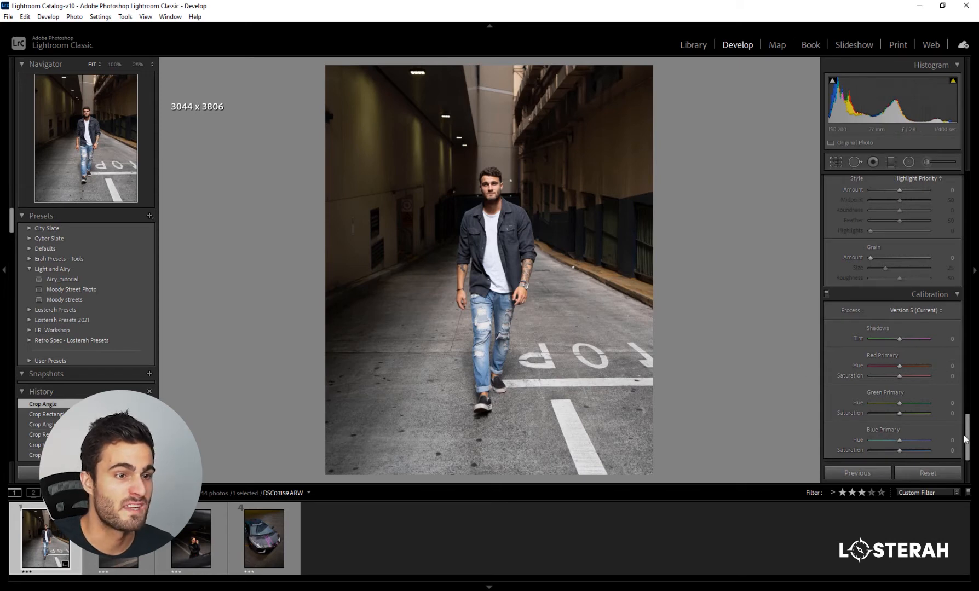
drag(912, 366, 928, 366)
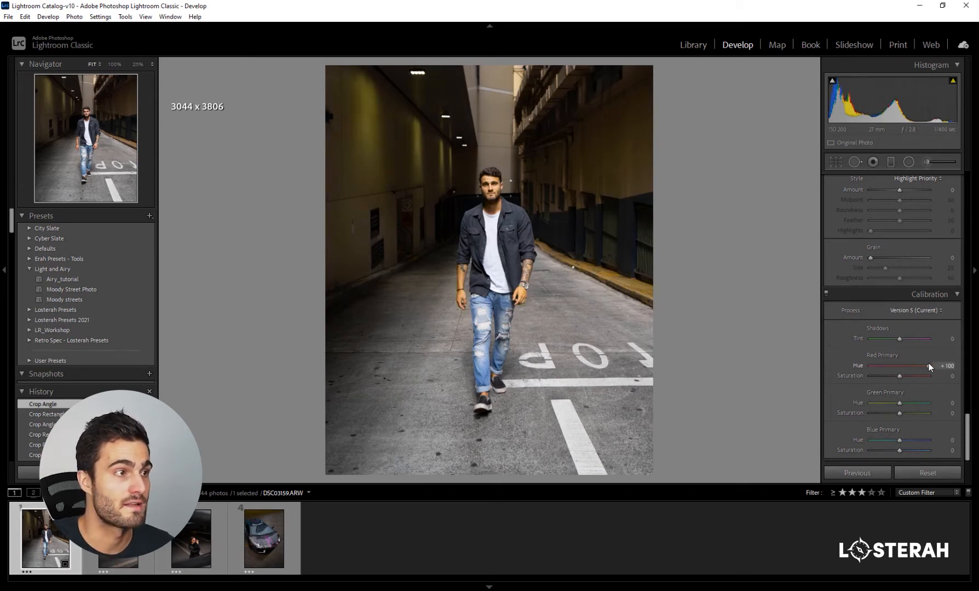
click(523, 298)
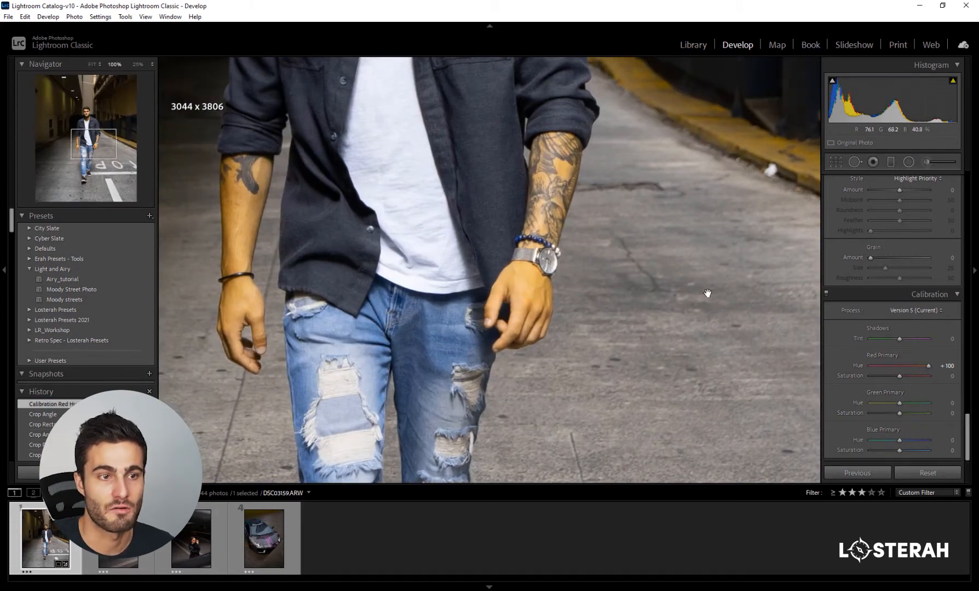
drag(928, 366, 894, 364)
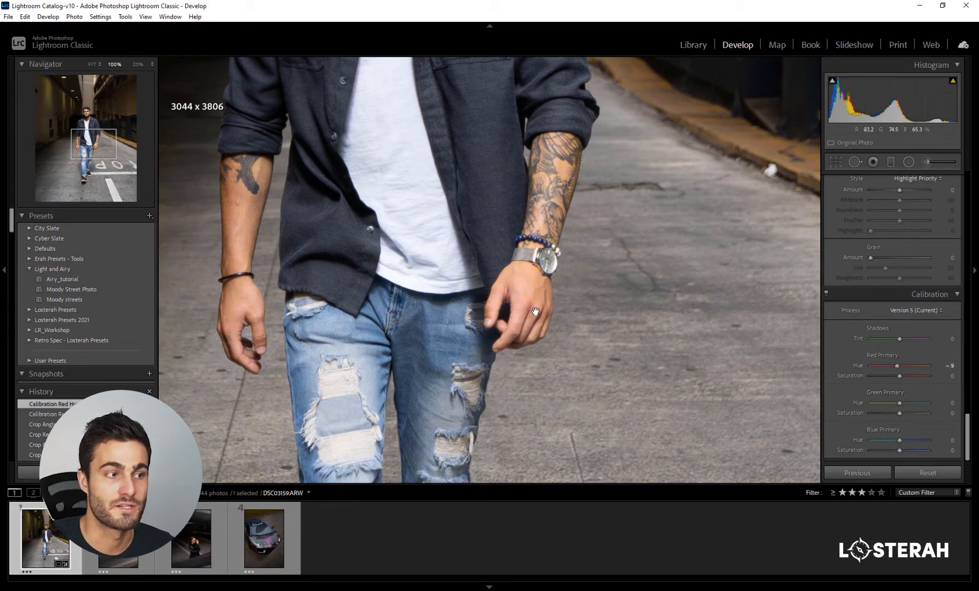
click(524, 296)
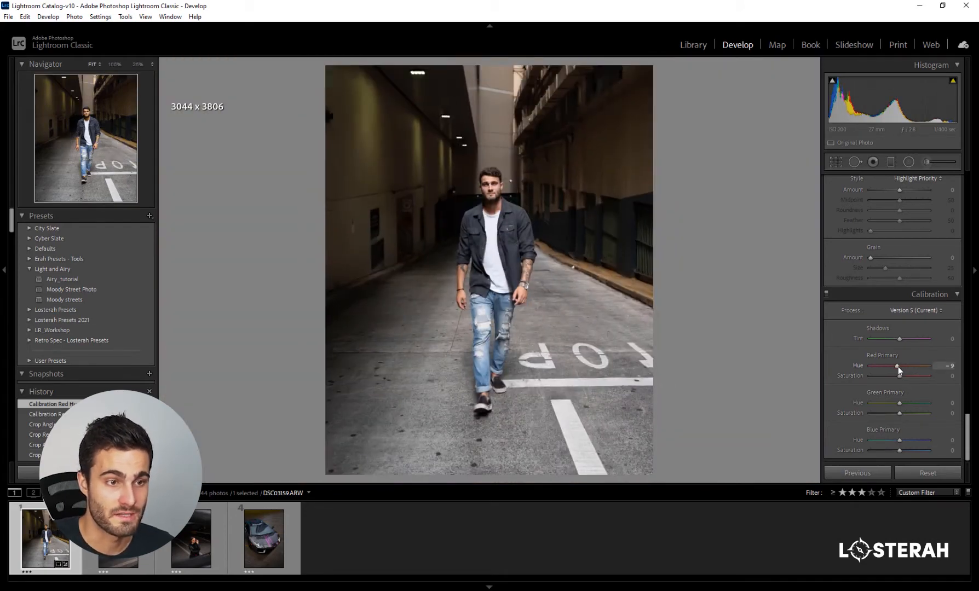
drag(898, 367, 909, 366)
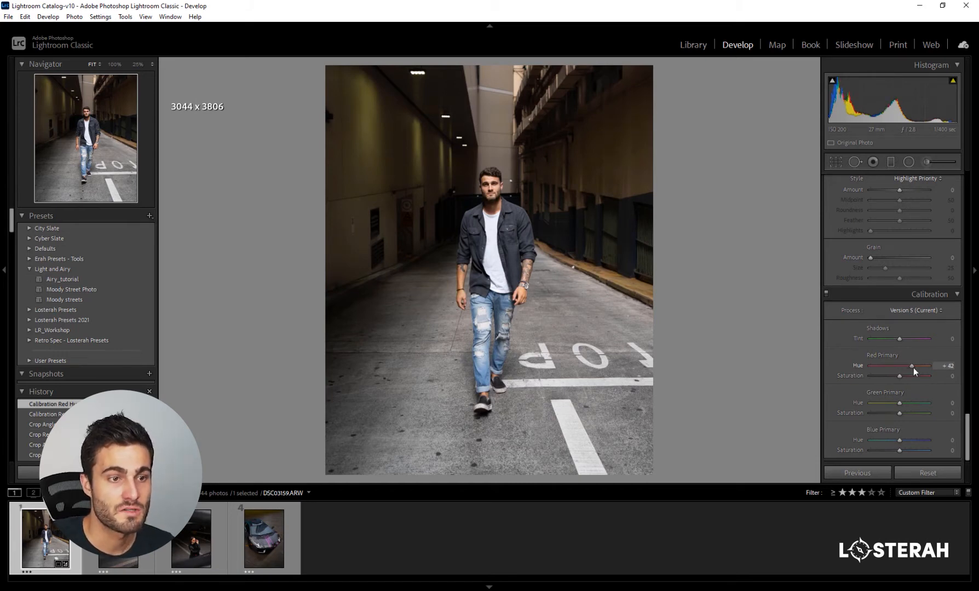
drag(914, 367, 913, 367)
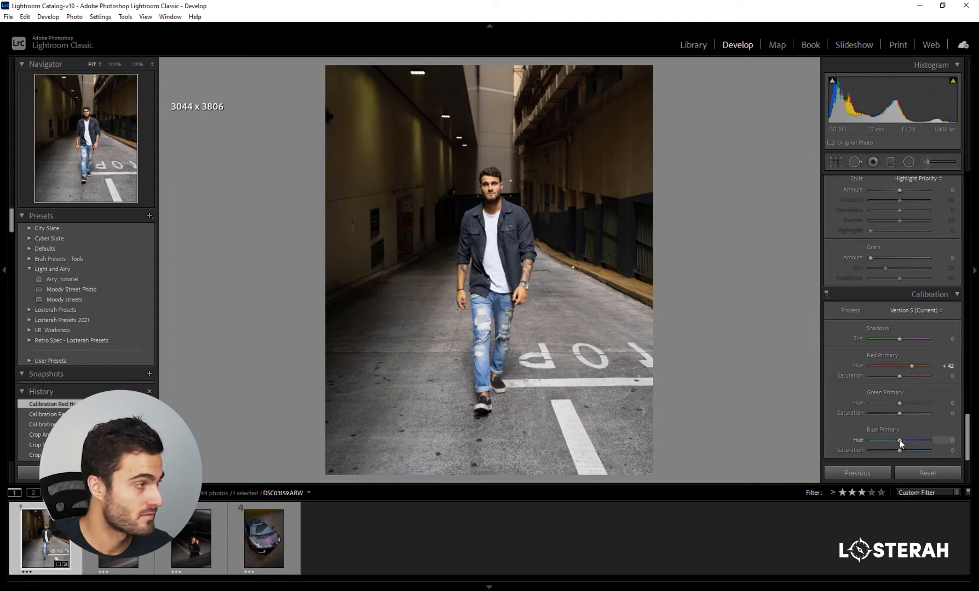
- Set the calibration's Blue Primary hue to -67 and saturation to -33, comparing the photo with the calibration off and on
drag(891, 441, 878, 436)
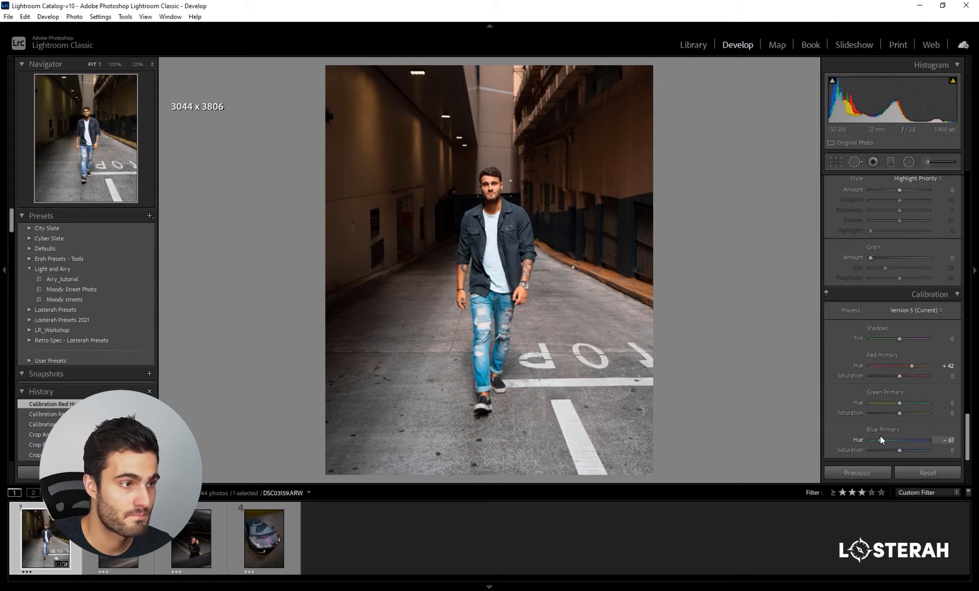
drag(880, 439, 881, 439)
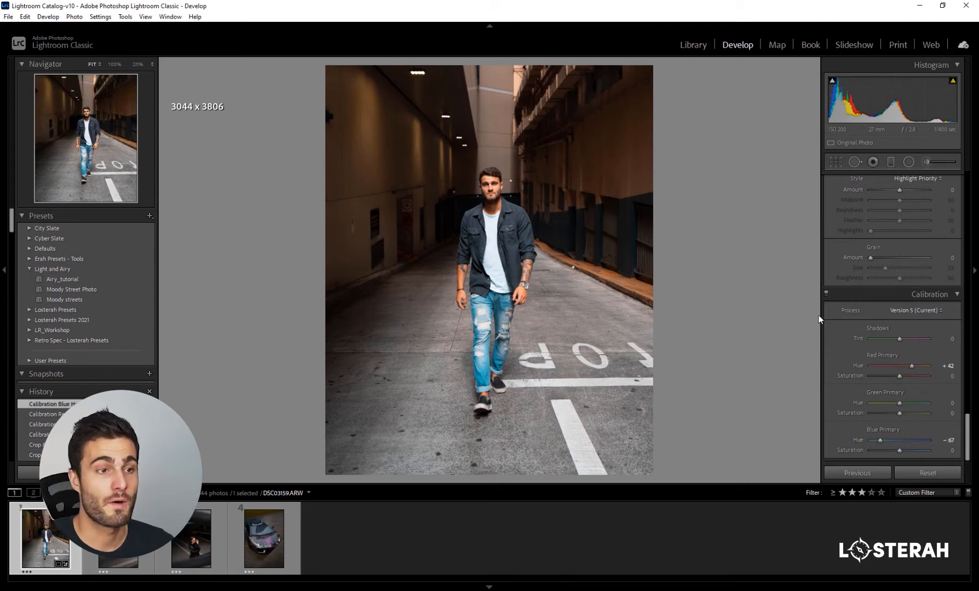
click(826, 293)
click(826, 293)
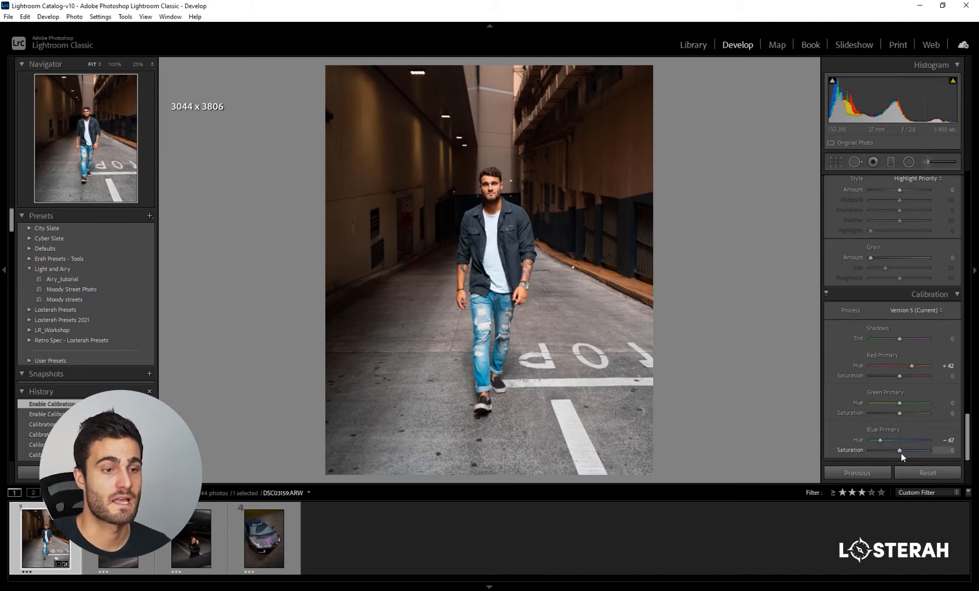
drag(899, 451, 886, 450)
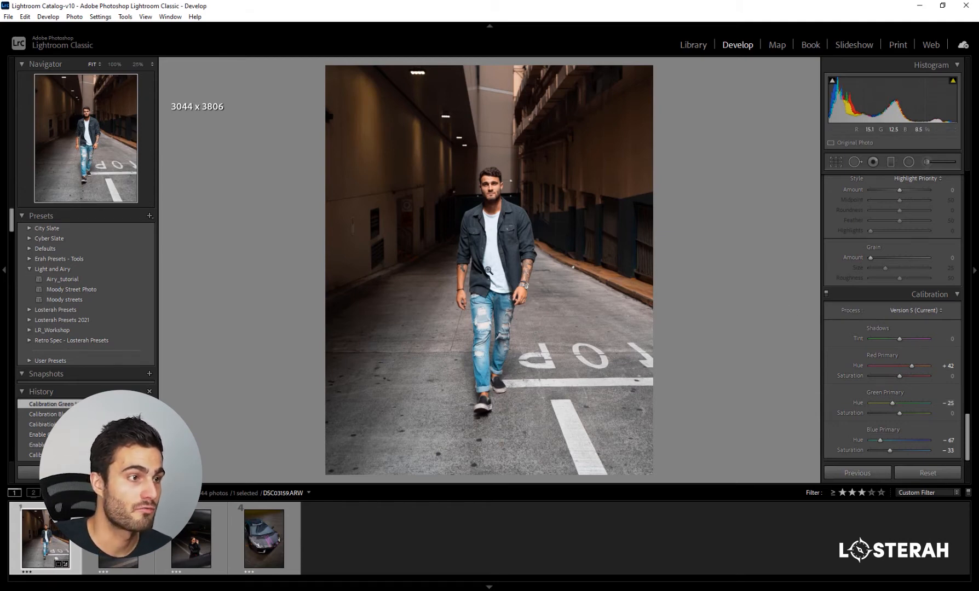
- Set the calibration's Green Primary hue and saturation both to -18 while checking the skin and clothing up close
click(475, 292)
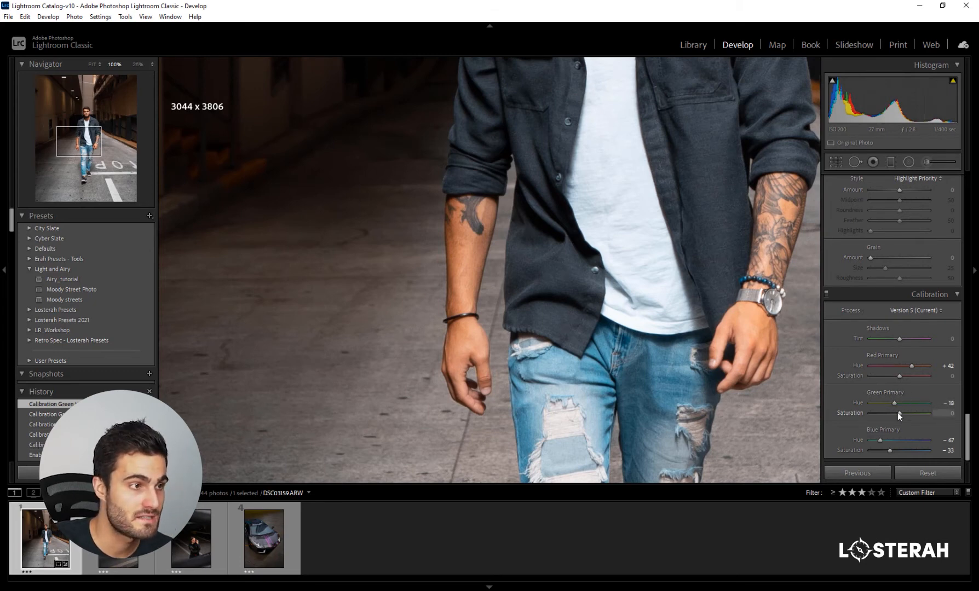
mouse_move(891, 412)
mouse_down()
mouse_move(906, 412)
mouse_move(881, 413)
mouse_move(902, 413)
mouse_move(893, 414)
mouse_up()
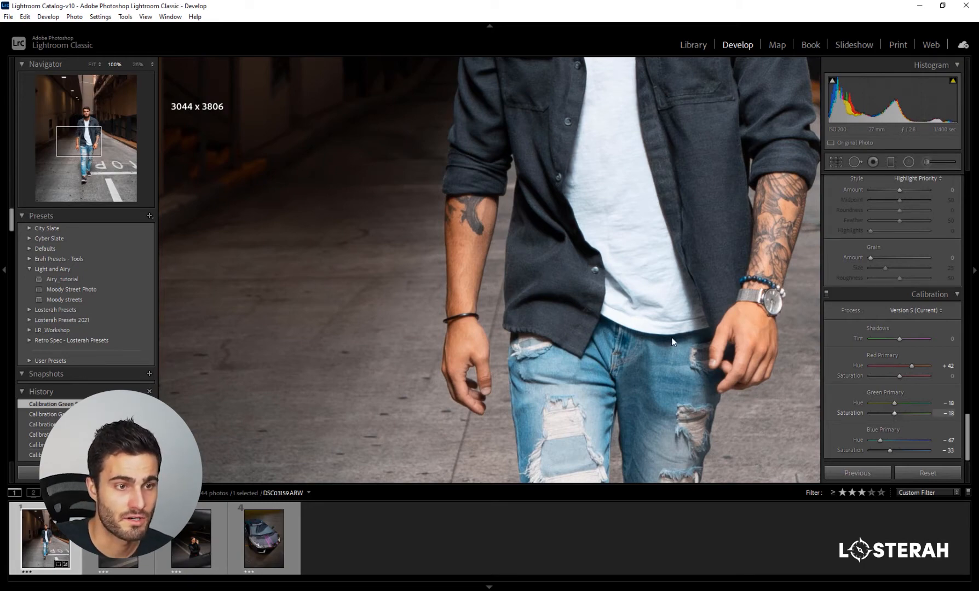
click(656, 338)
- Try a different Red Primary saturation, undo it, and compare the photo before and after the edits
drag(900, 376, 879, 375)
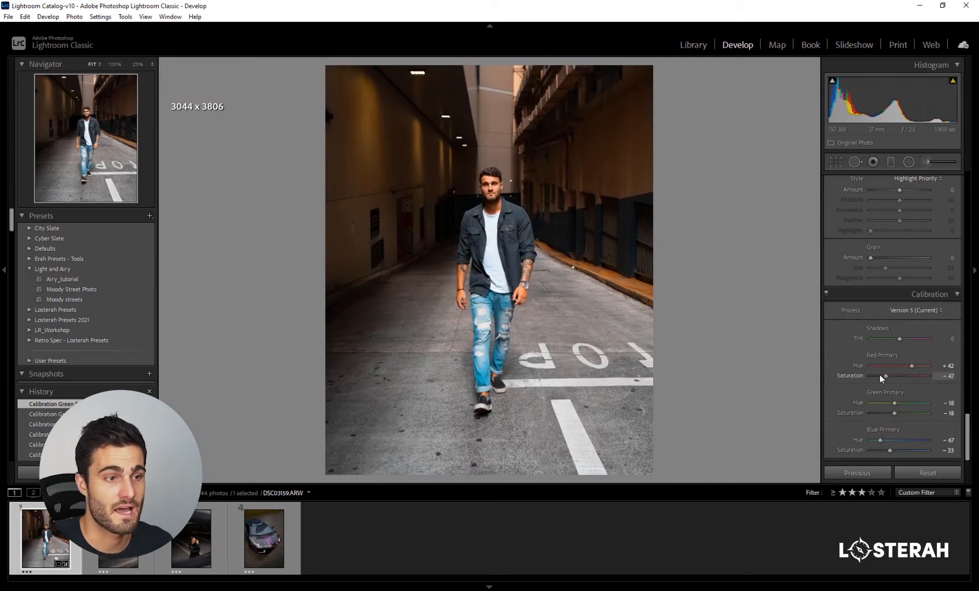
key(ctrl+z)
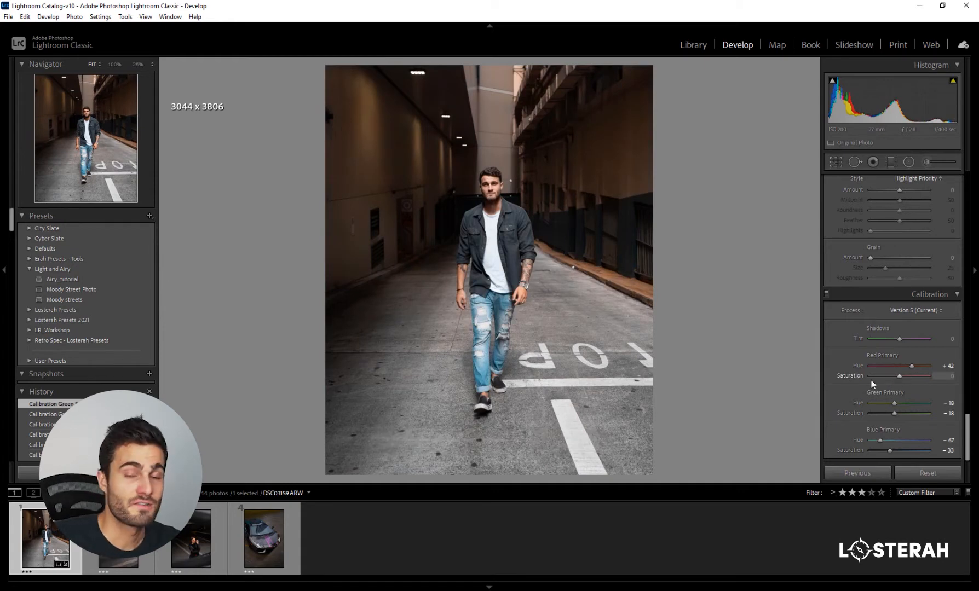
key(y)
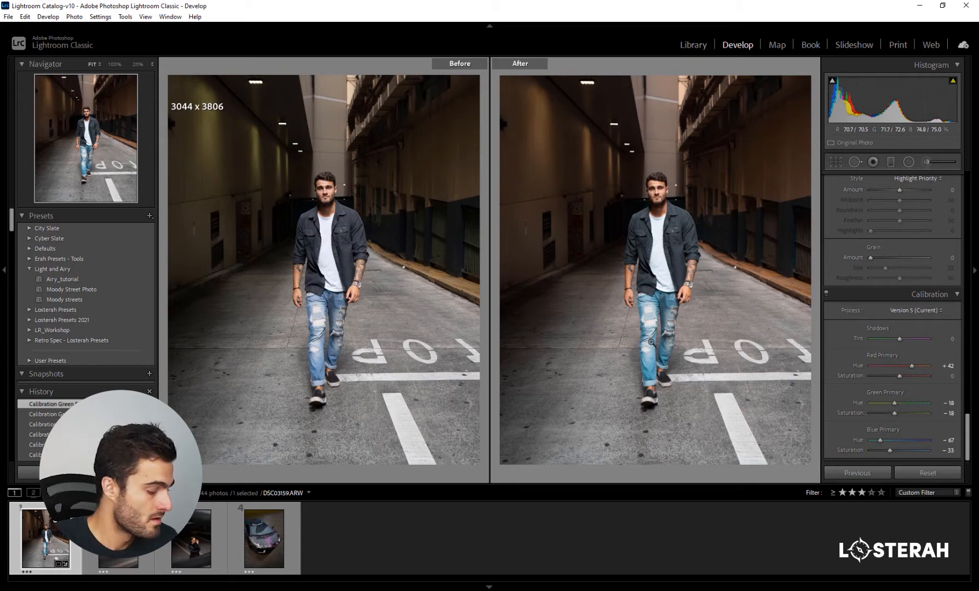
key(y)
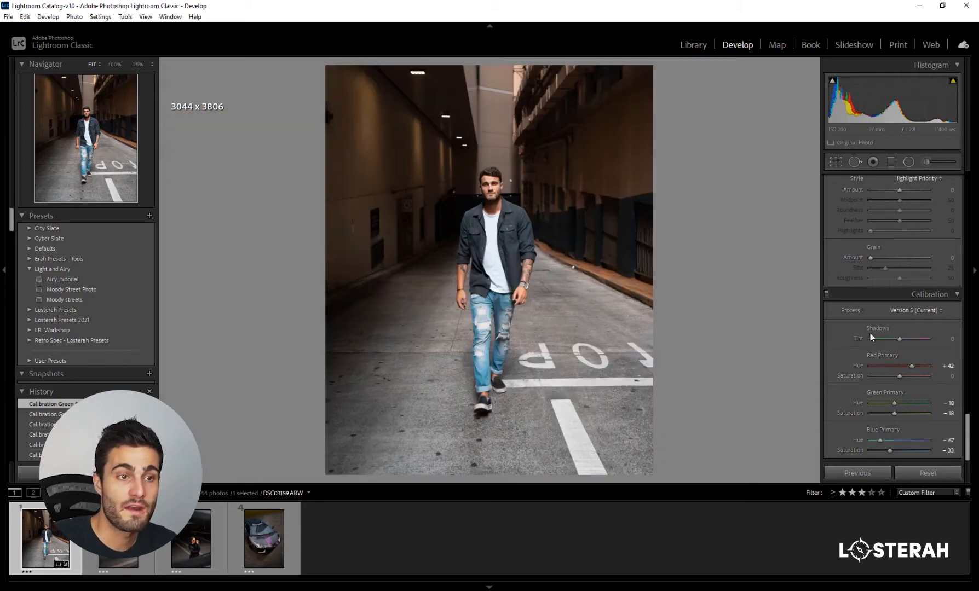
- Set the photo's Highlights to -100 and Shadows to +100 in the basic tone adjustments
scroll(842, 336, up, 20)
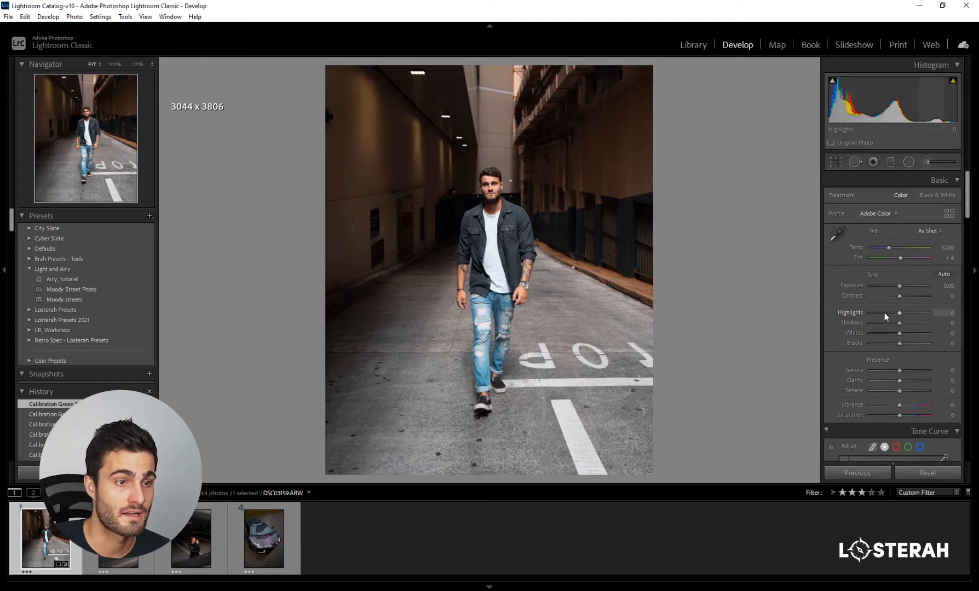
drag(901, 314, 947, 328)
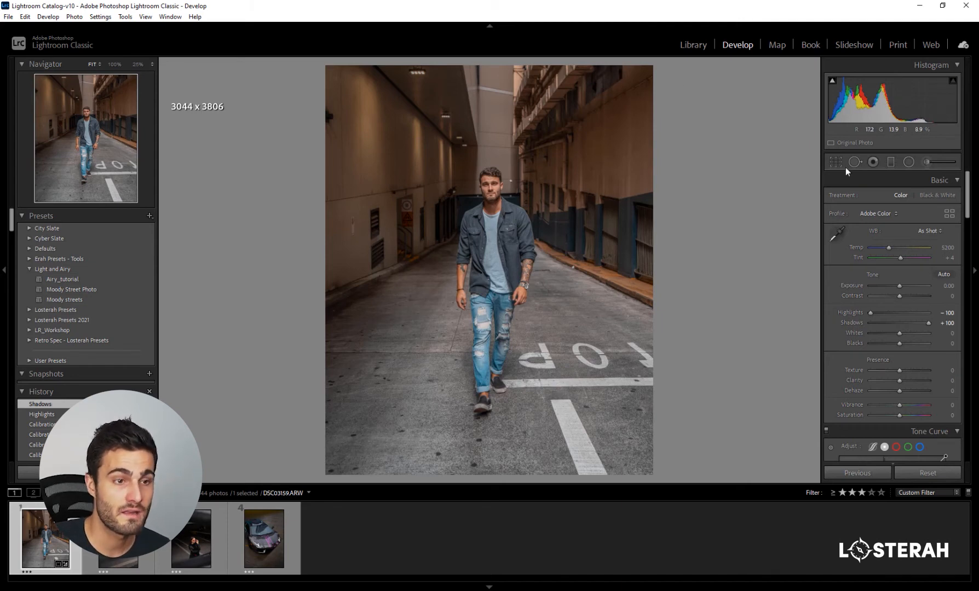
- Set the photo's Highlights to -65, Shadows to +37 and Whites to +19, and check the man's face up close
click(909, 323)
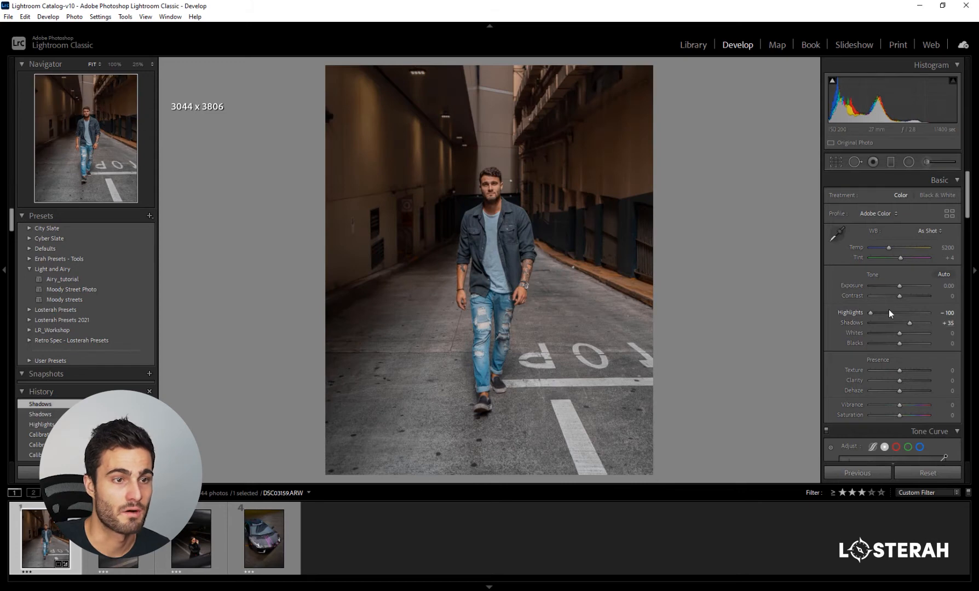
click(888, 313)
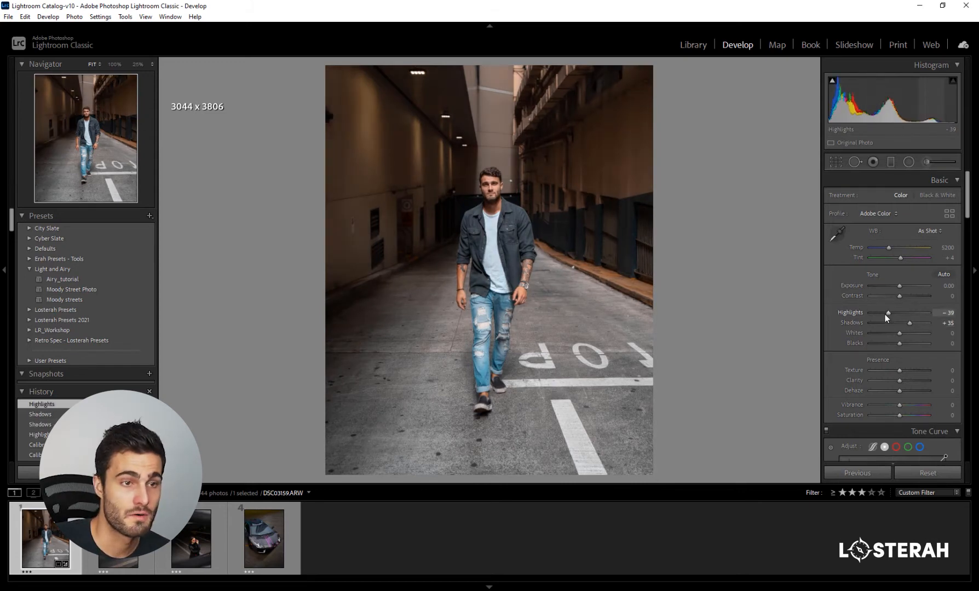
drag(883, 312, 879, 310)
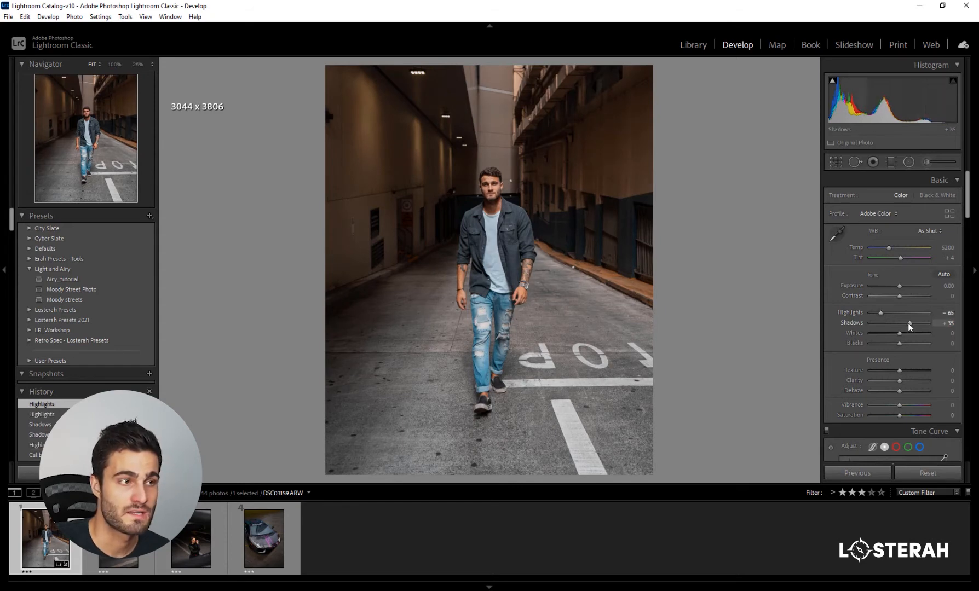
drag(908, 323, 904, 334)
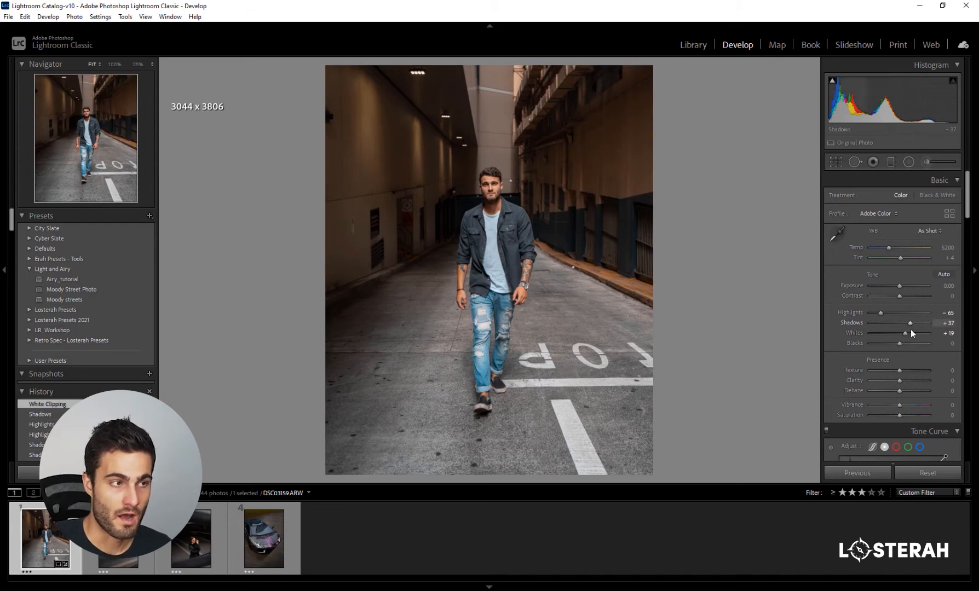
click(493, 186)
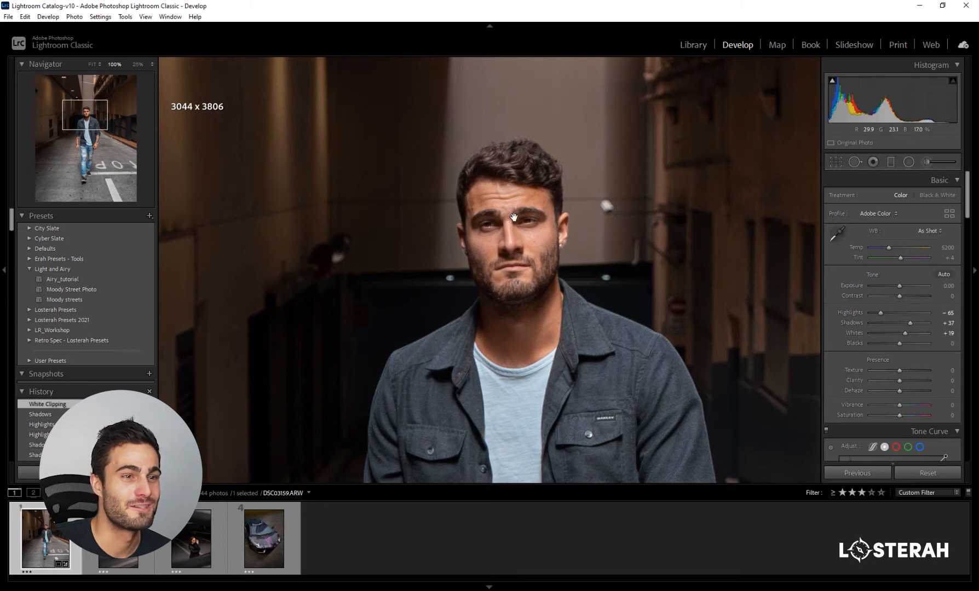
click(530, 209)
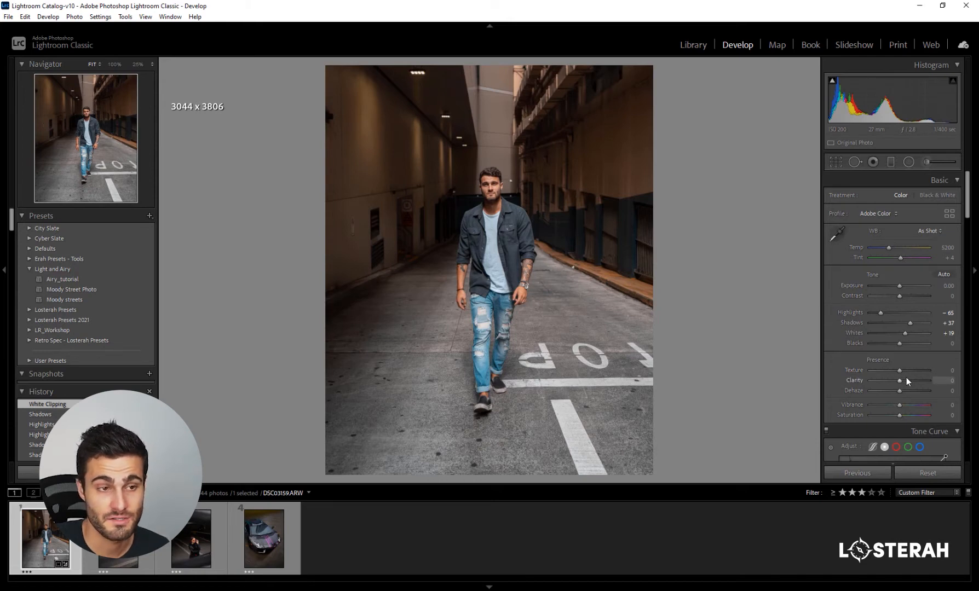
- Set the photo's Texture to +12 and Clarity to -11, and inspect the shirt and arms up close
drag(900, 370, 944, 371)
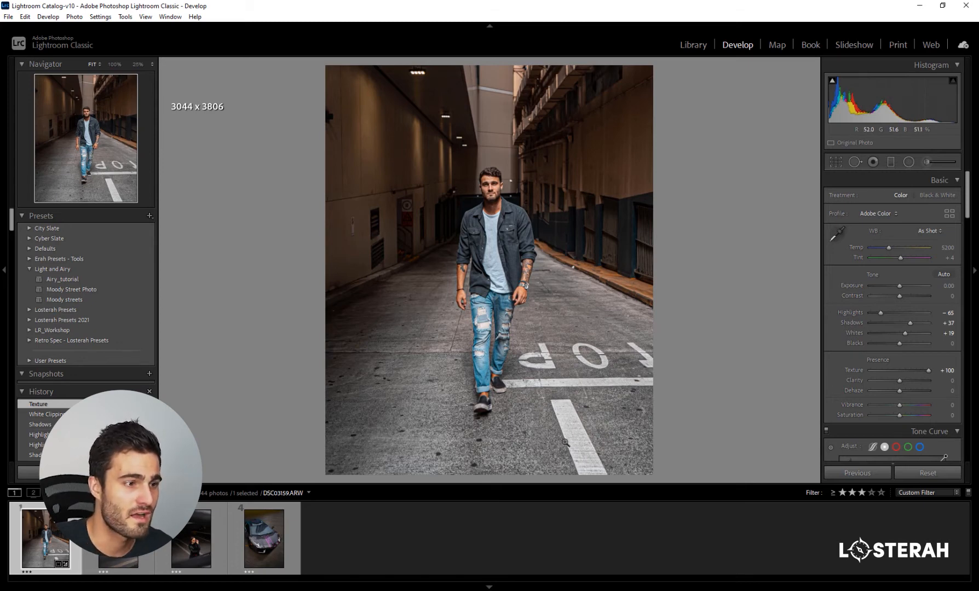
click(905, 370)
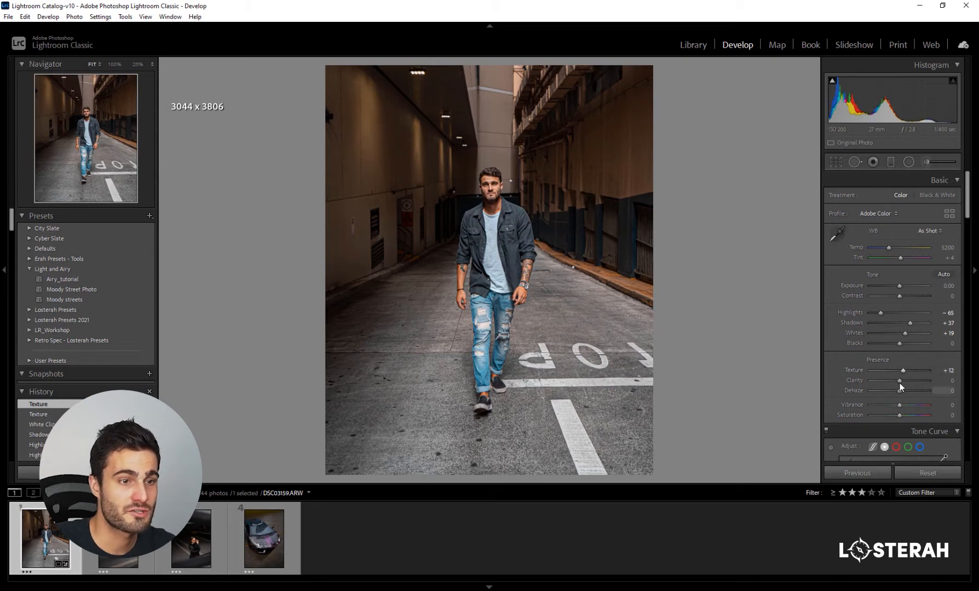
drag(898, 378, 896, 379)
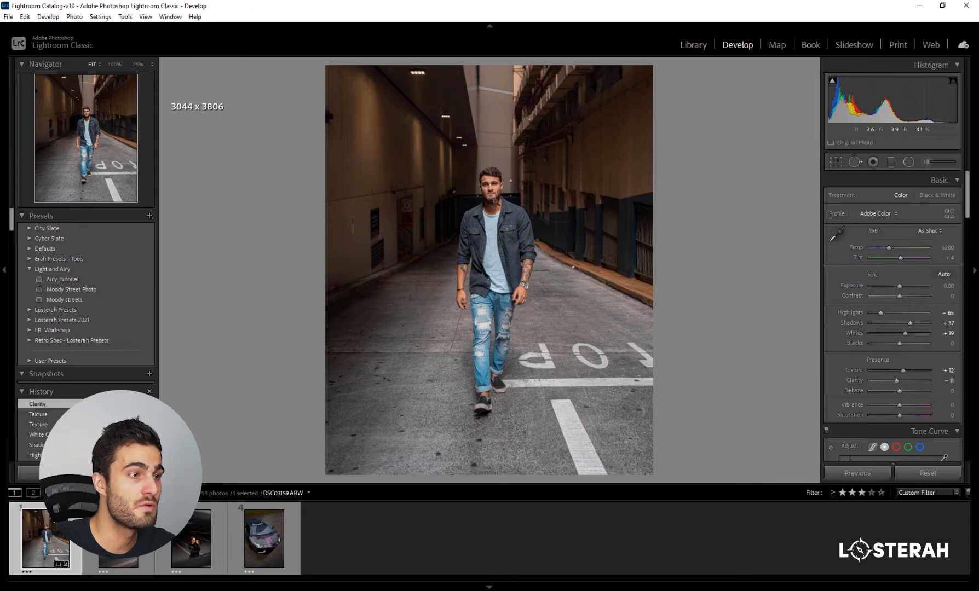
drag(495, 201, 601, 300)
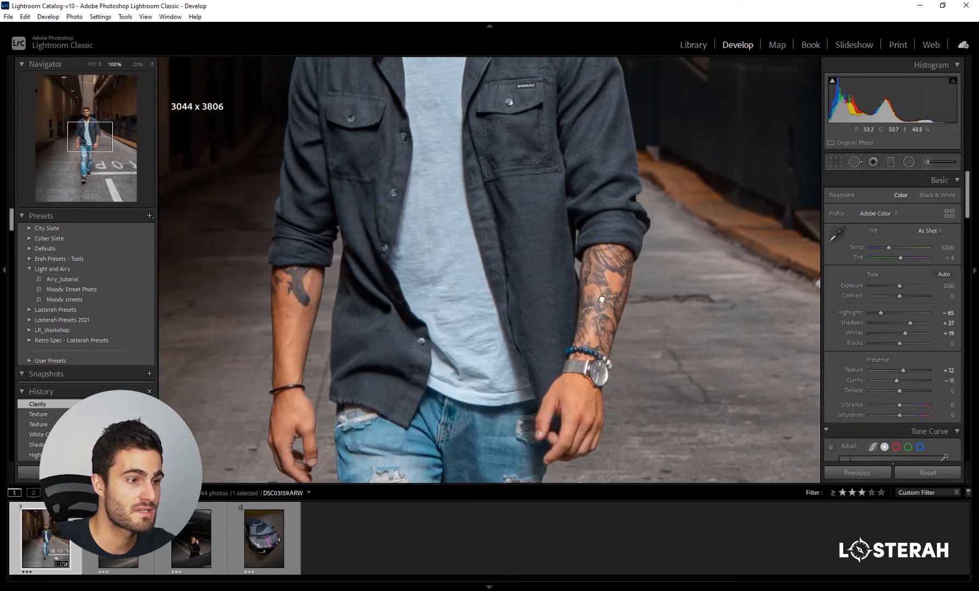
drag(727, 354, 630, 228)
click(605, 398)
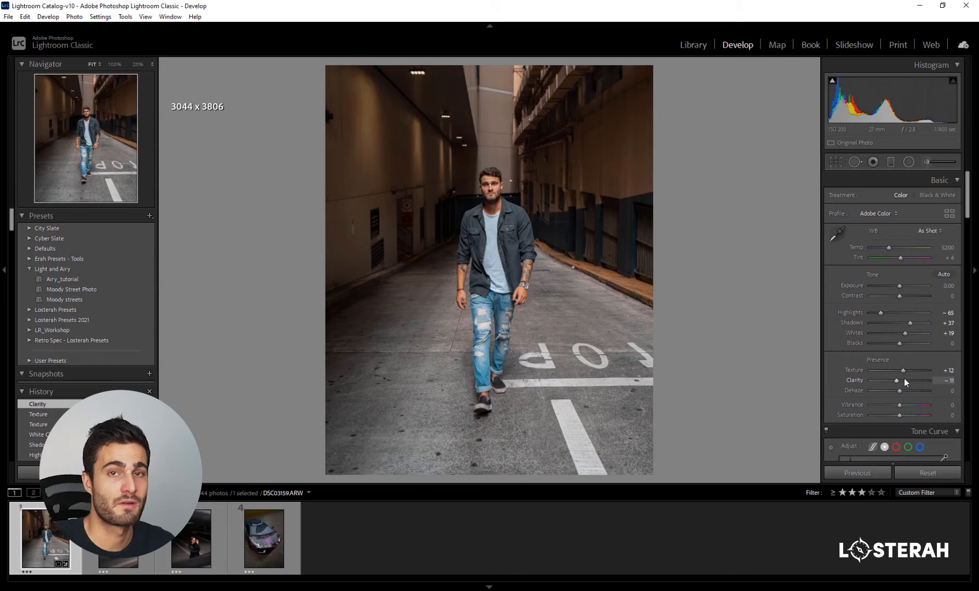
- Try a softer look with Texture at -61 and Clarity at -40, and undo both changes
drag(902, 370, 877, 379)
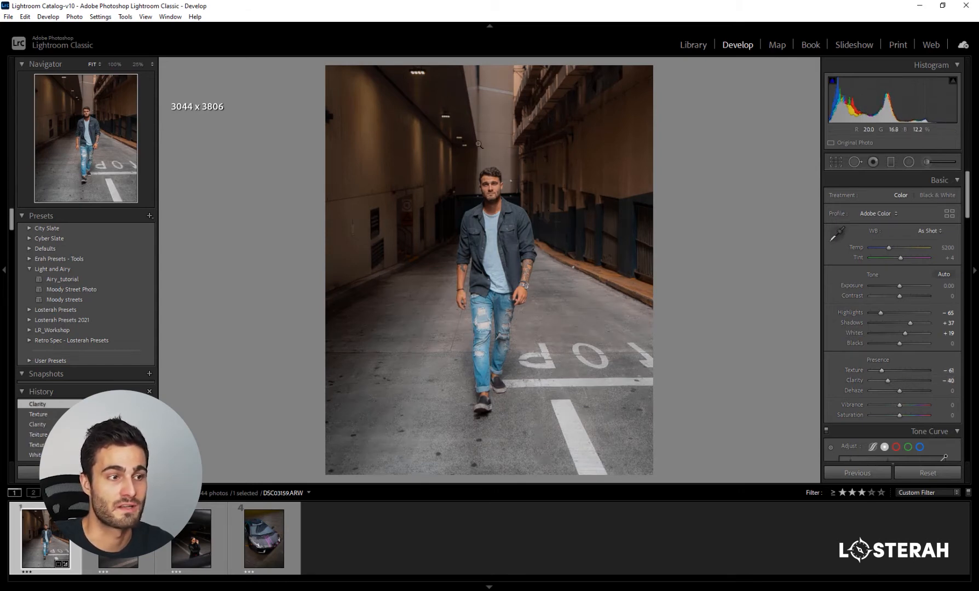
key(ctrl+z)
key(ctrl+z)
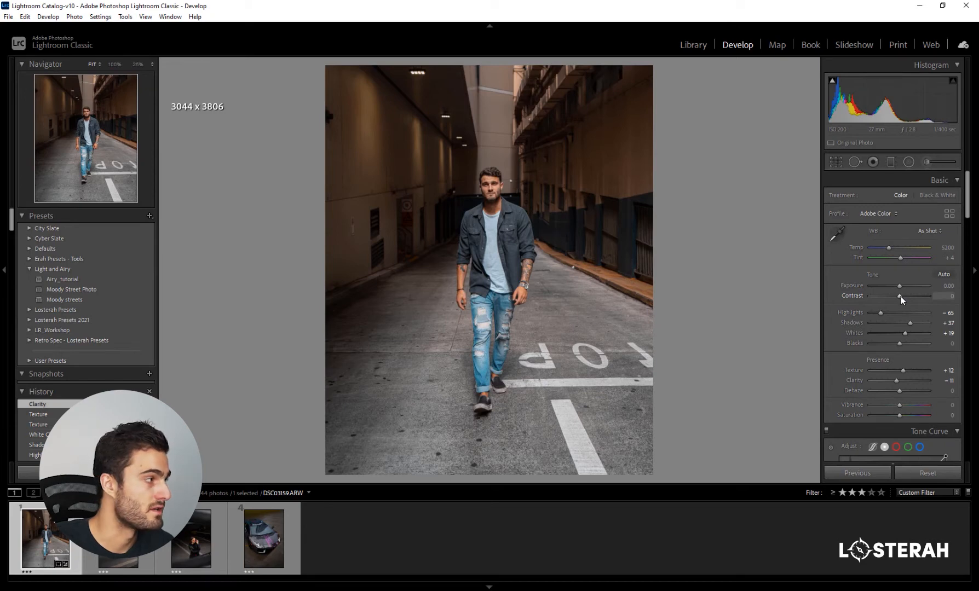
- Set Contrast to +21, and fade the tone curve by setting its black point output to 13 and white point output to 240
drag(901, 298, 905, 295)
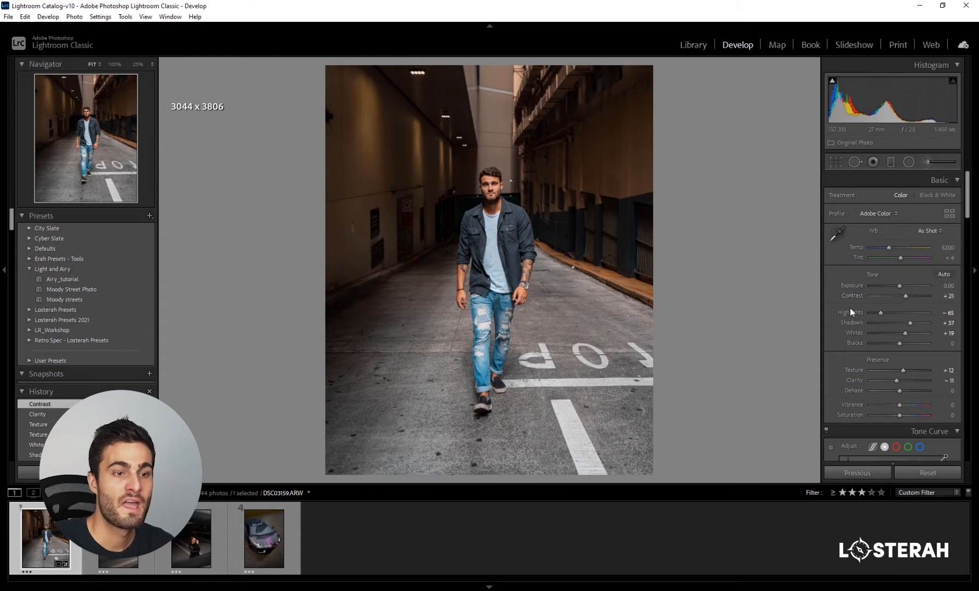
scroll(850, 309, down, 5)
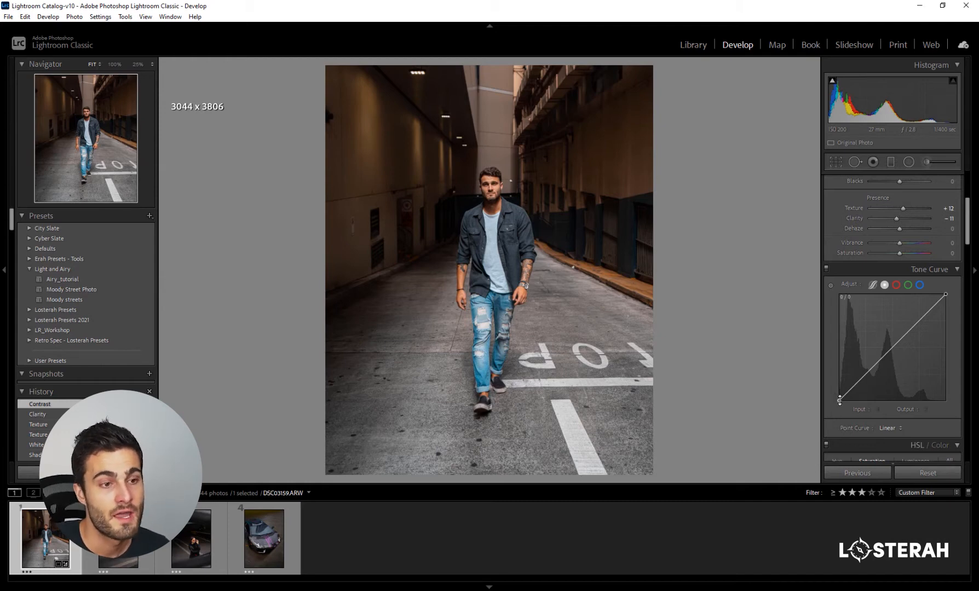
drag(839, 400, 839, 396)
drag(840, 367, 843, 357)
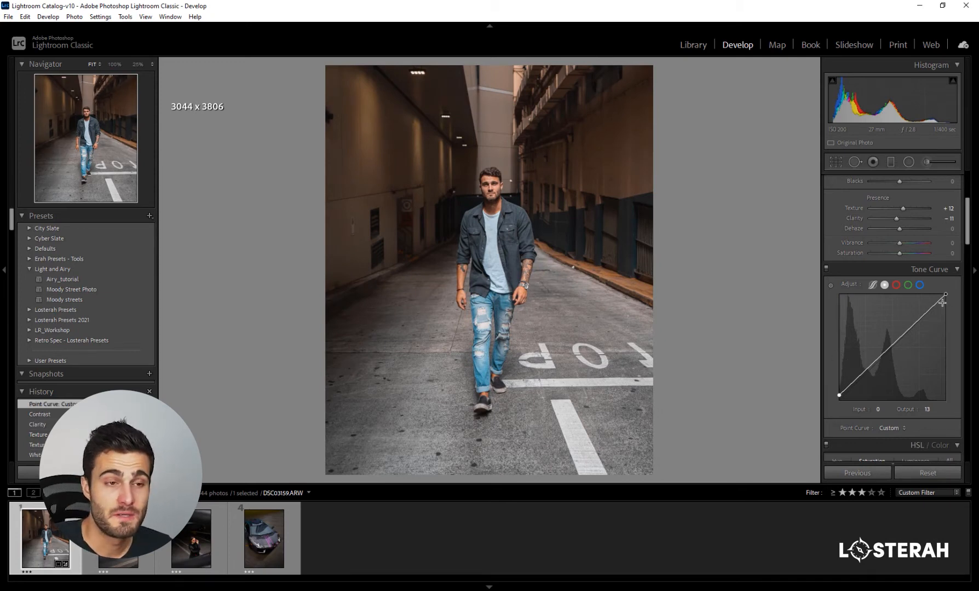
drag(946, 296, 947, 300)
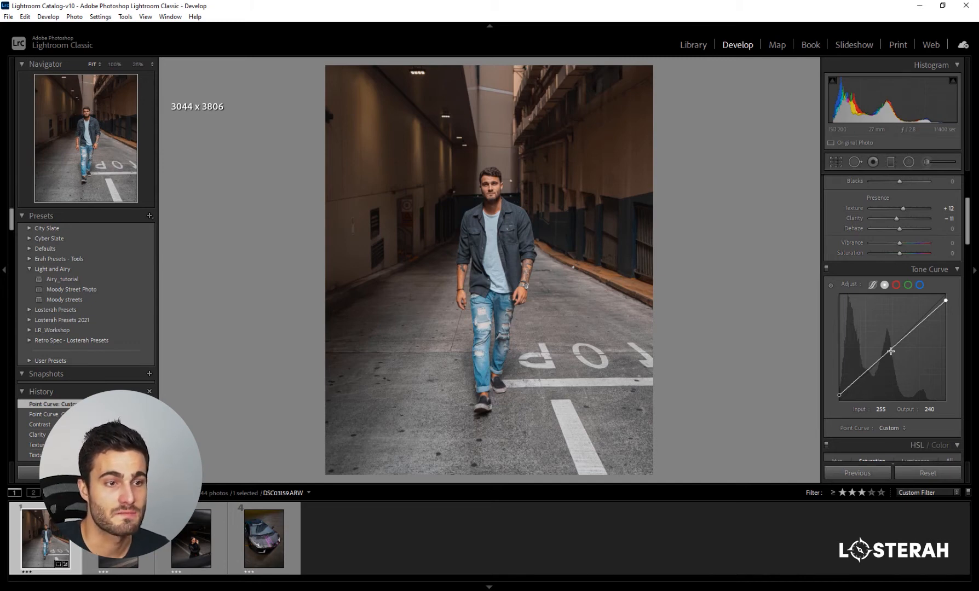
- Shape the point curve into an S with added shadow and highlight points, placing a shadow point at 56/46 and the midpoint at 126/127
drag(860, 376, 859, 381)
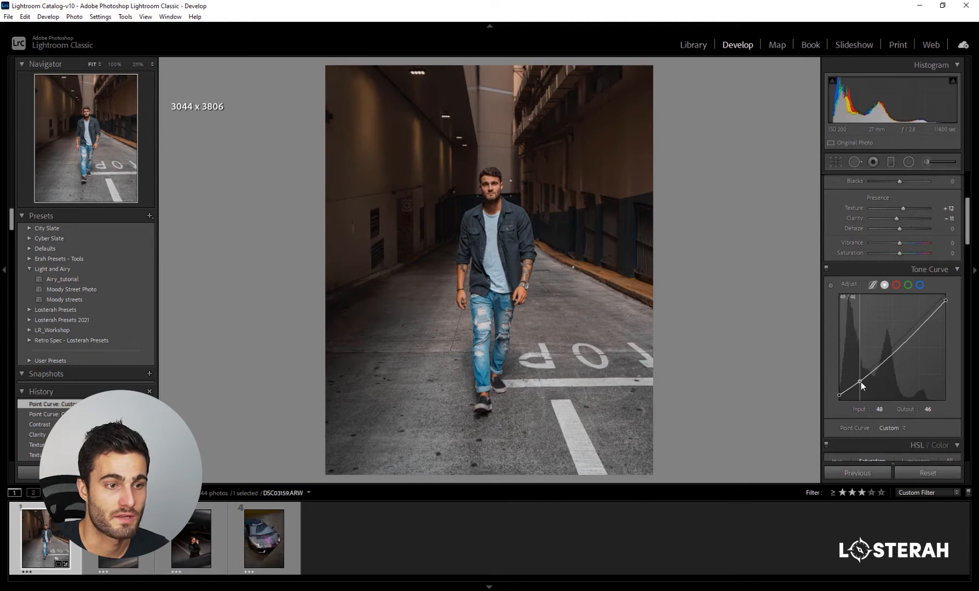
click(852, 390)
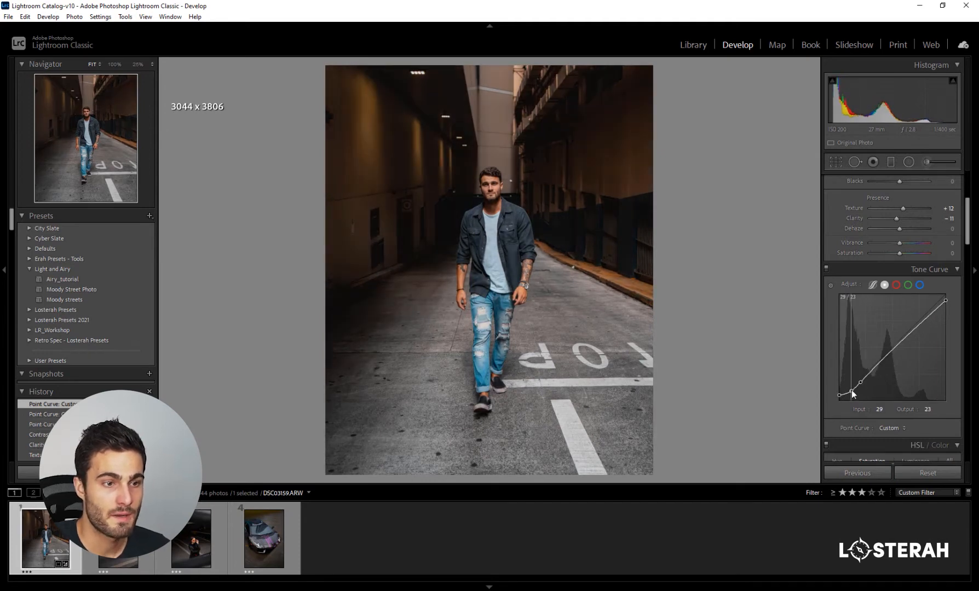
drag(861, 381, 868, 382)
drag(929, 314, 919, 317)
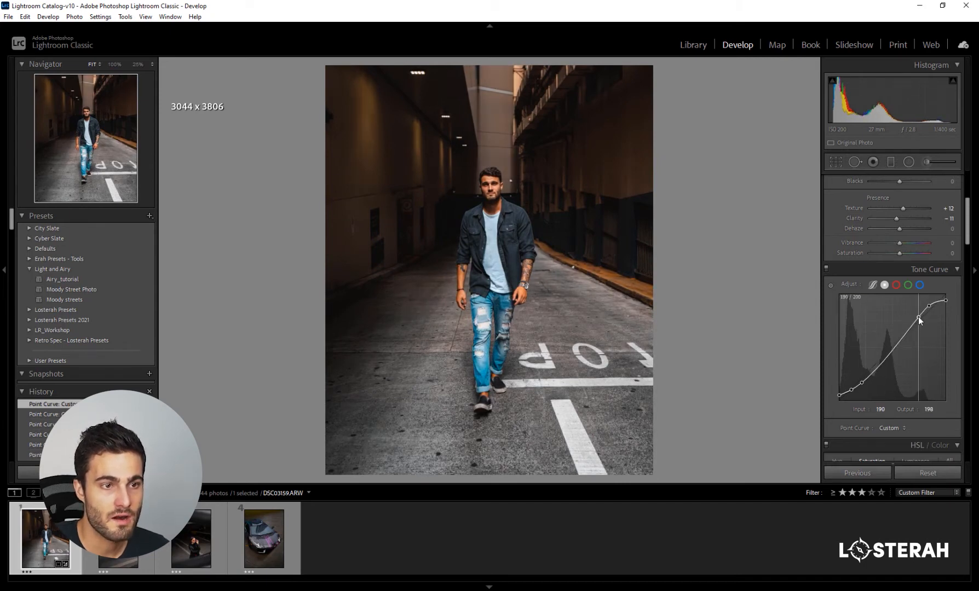
drag(892, 352, 892, 349)
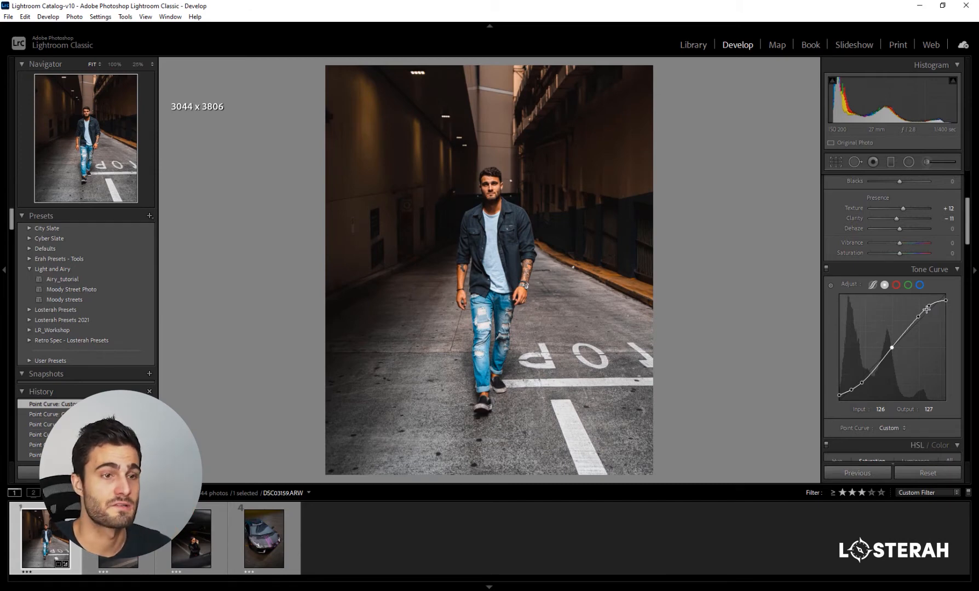
drag(928, 307, 929, 308)
drag(862, 384, 864, 383)
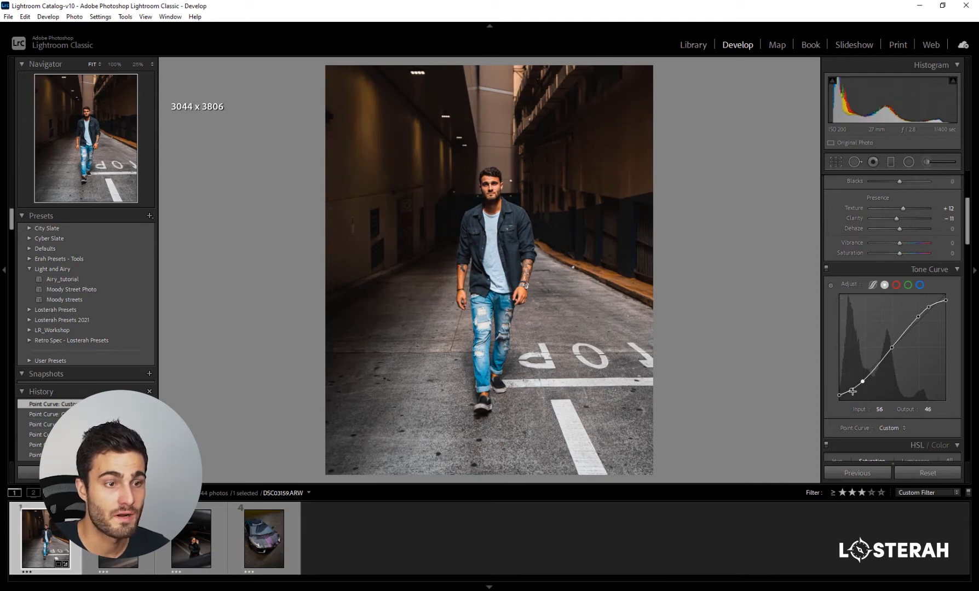
- Compare the photo with the tone curve off and on, and raise the basic Shadows to +44
click(826, 270)
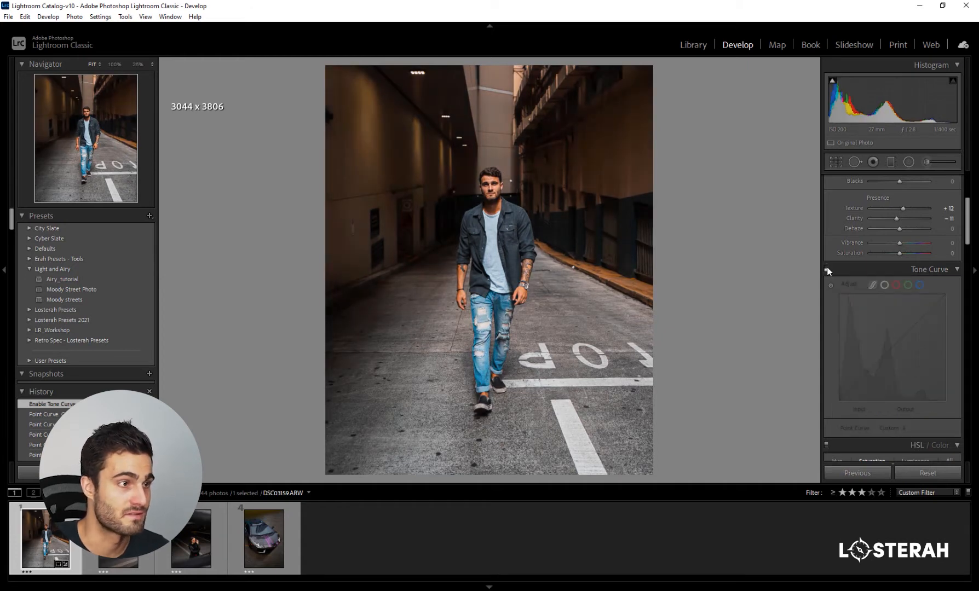
click(827, 269)
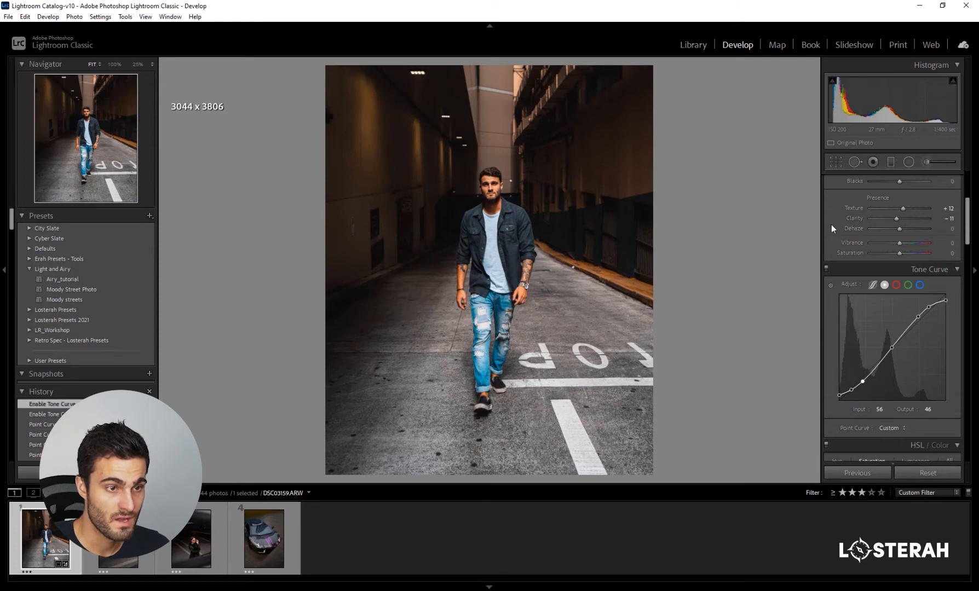
scroll(839, 236, up, 3)
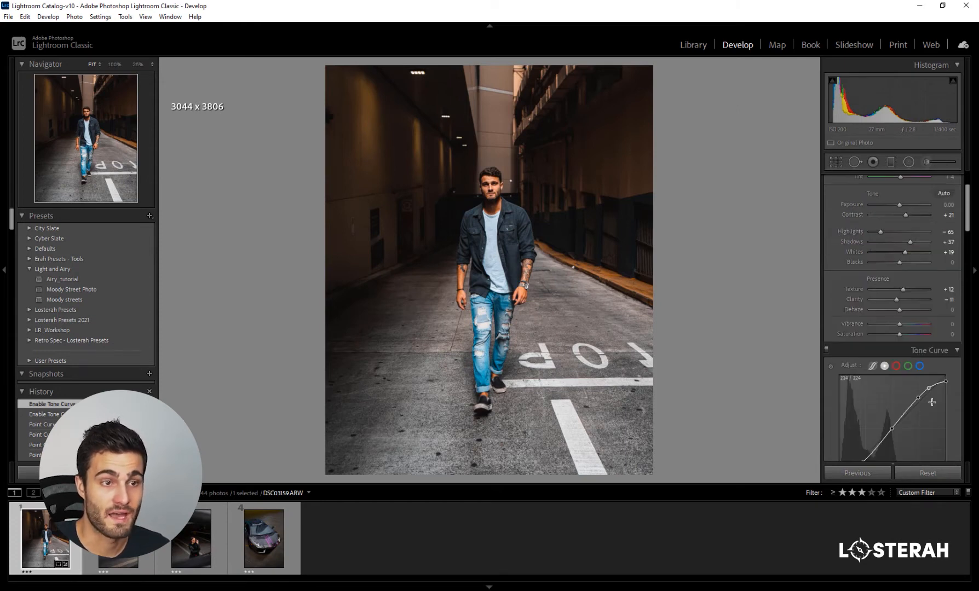
drag(911, 241, 913, 246)
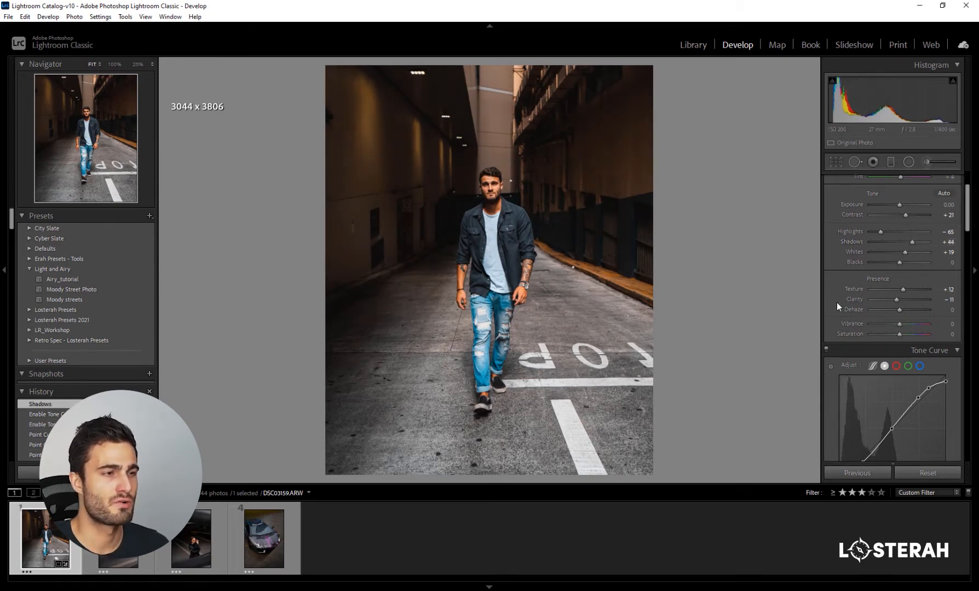
- Set the HSL hue of both Red and Yellow to -58
scroll(837, 302, down, 3)
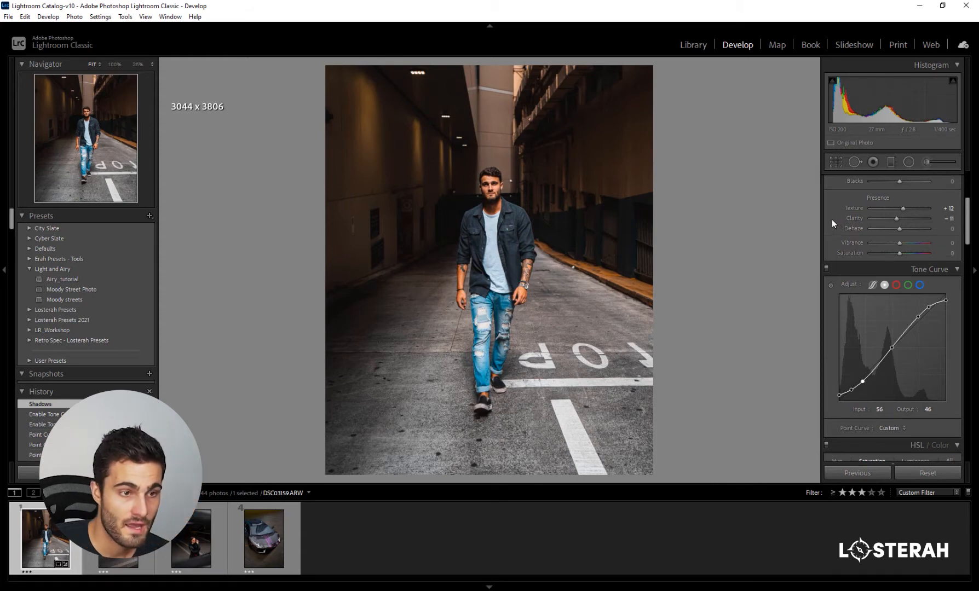
scroll(831, 219, down, 5)
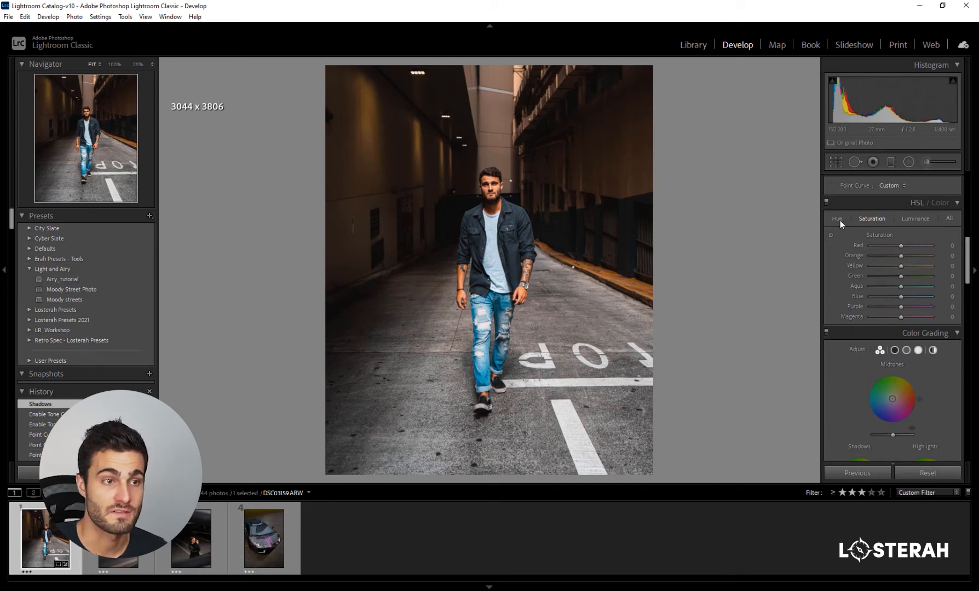
click(951, 219)
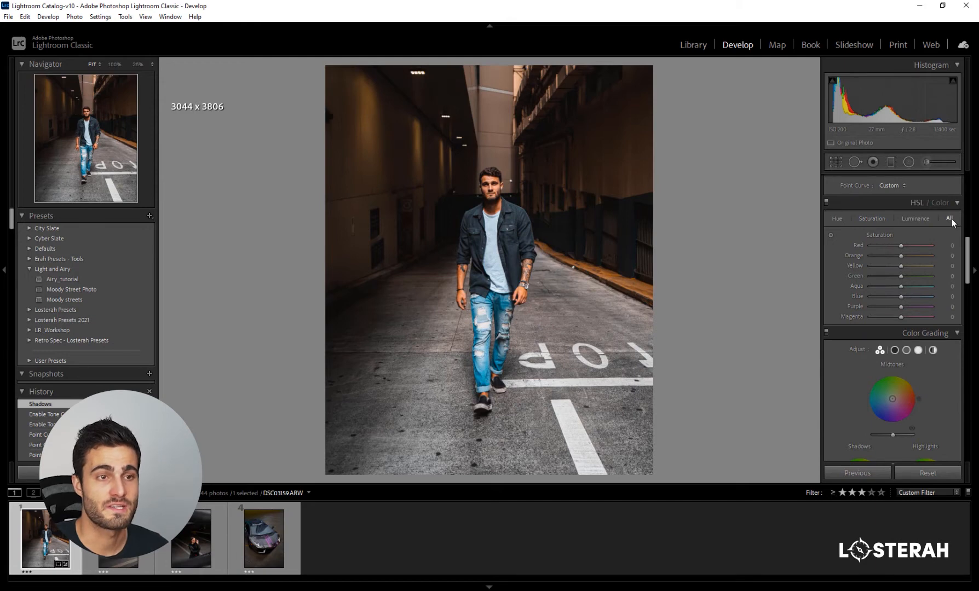
click(838, 219)
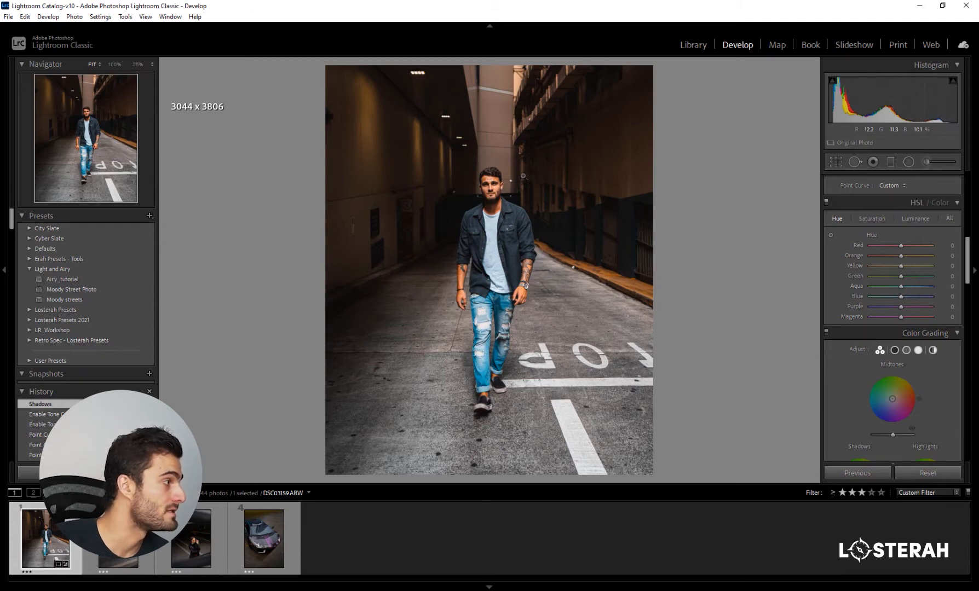
drag(901, 245, 879, 267)
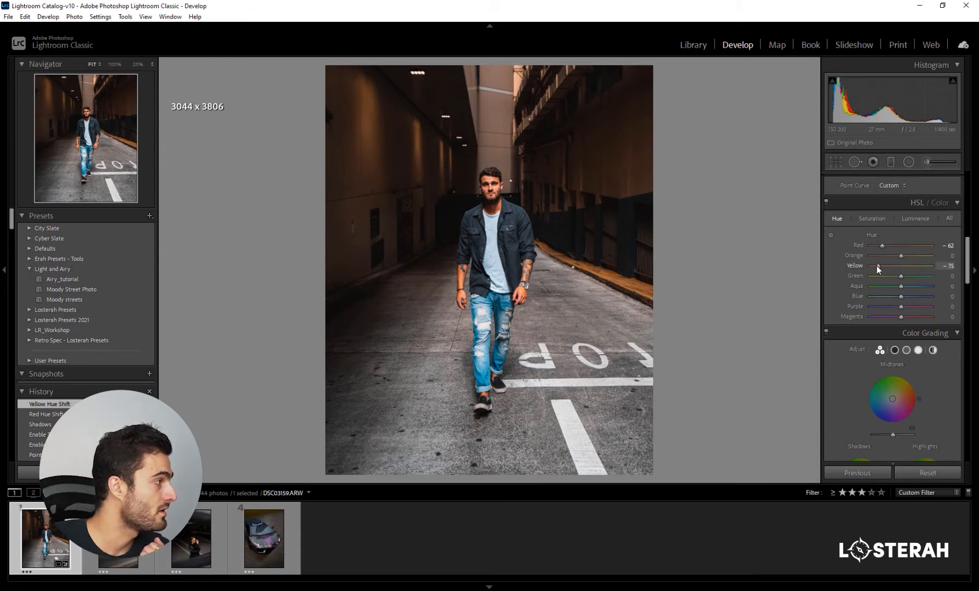
drag(877, 266, 882, 245)
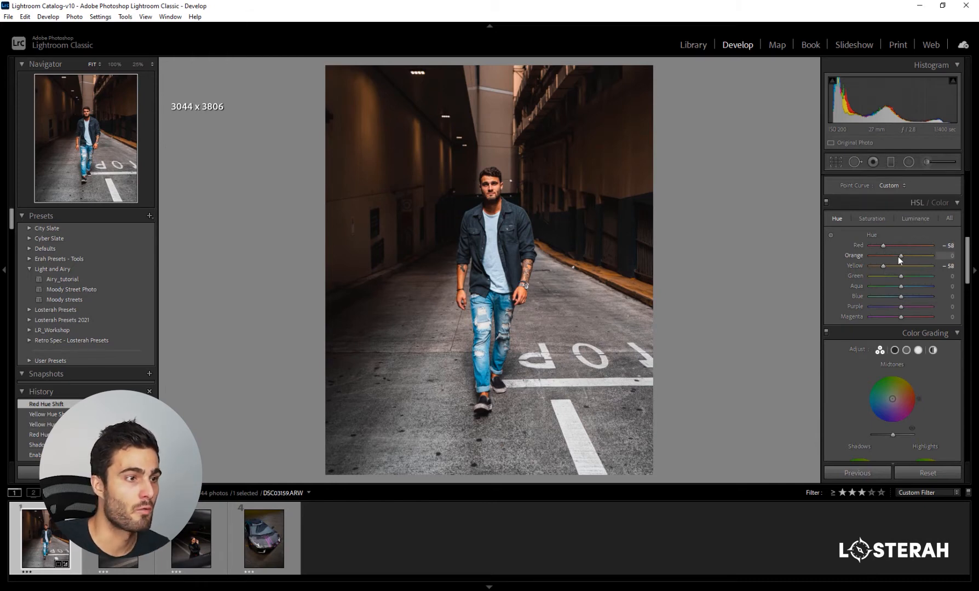
- Try an Orange hue of -37 and undo it, and set the Aqua hue to +10 and the Blue hue to +12
drag(898, 256, 890, 254)
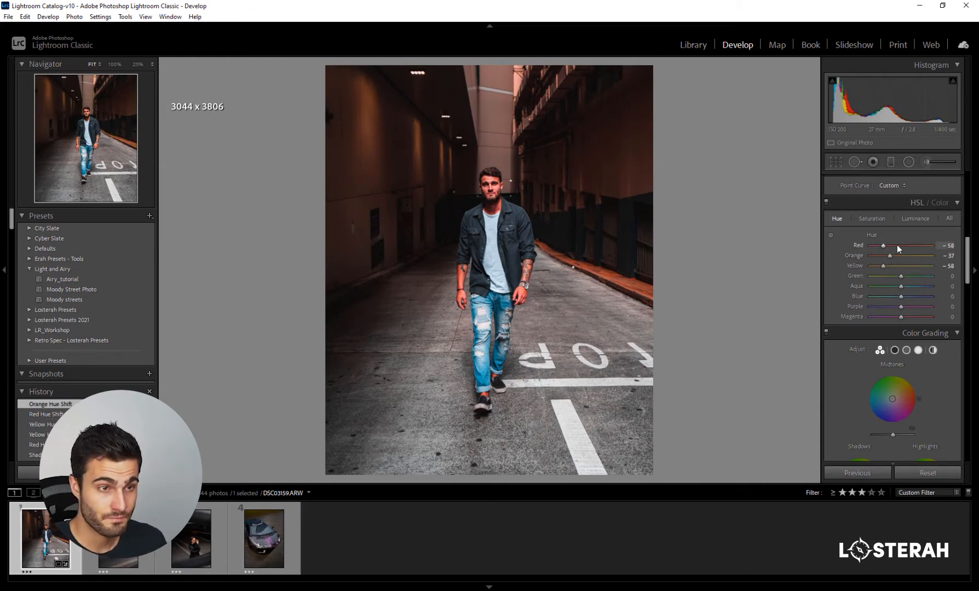
key(ctrl+z)
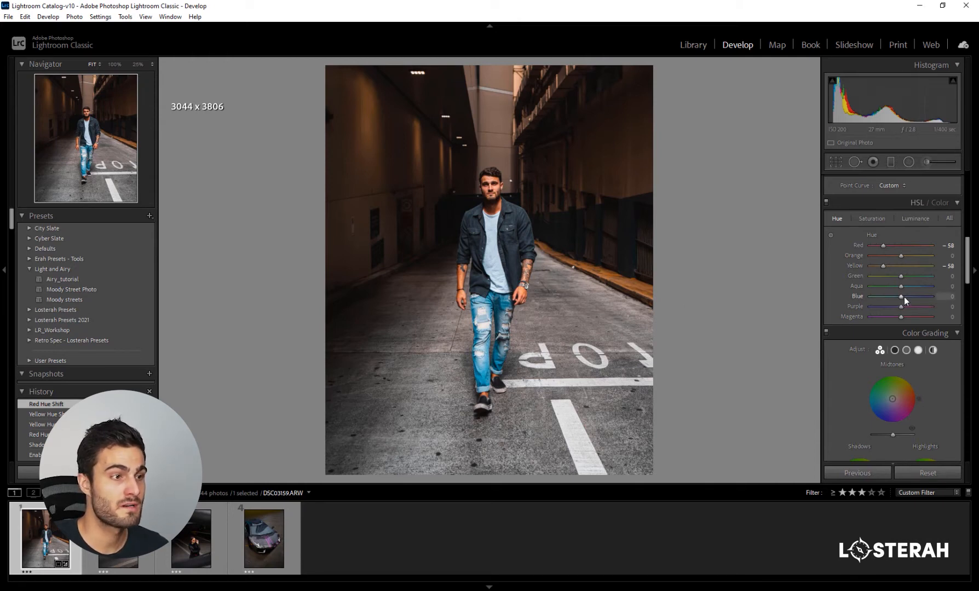
drag(904, 297, 875, 286)
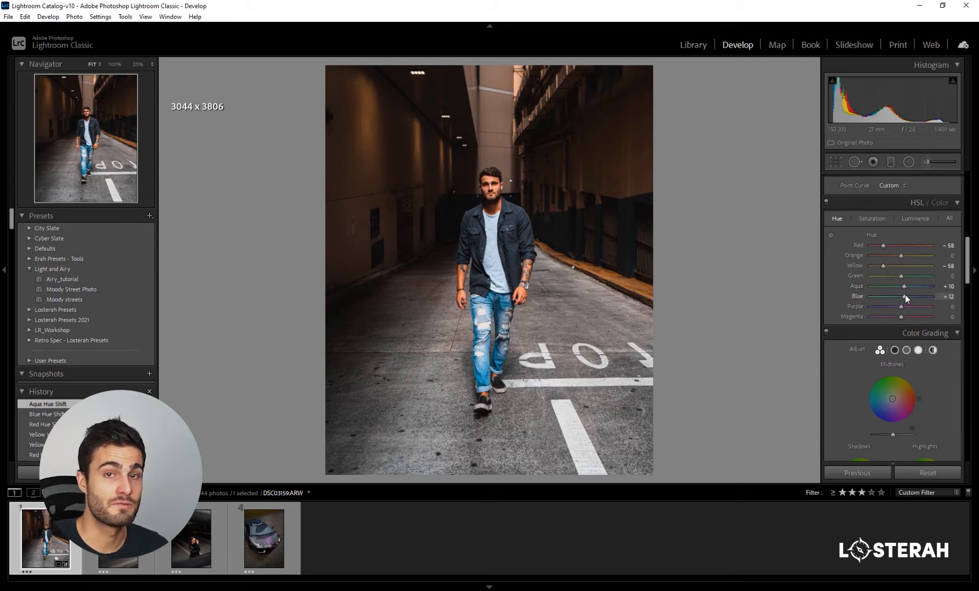
- Try a Blue hue of -100 and undo it, and try an Aqua hue of -100 before returning it to +10
drag(935, 297, 868, 296)
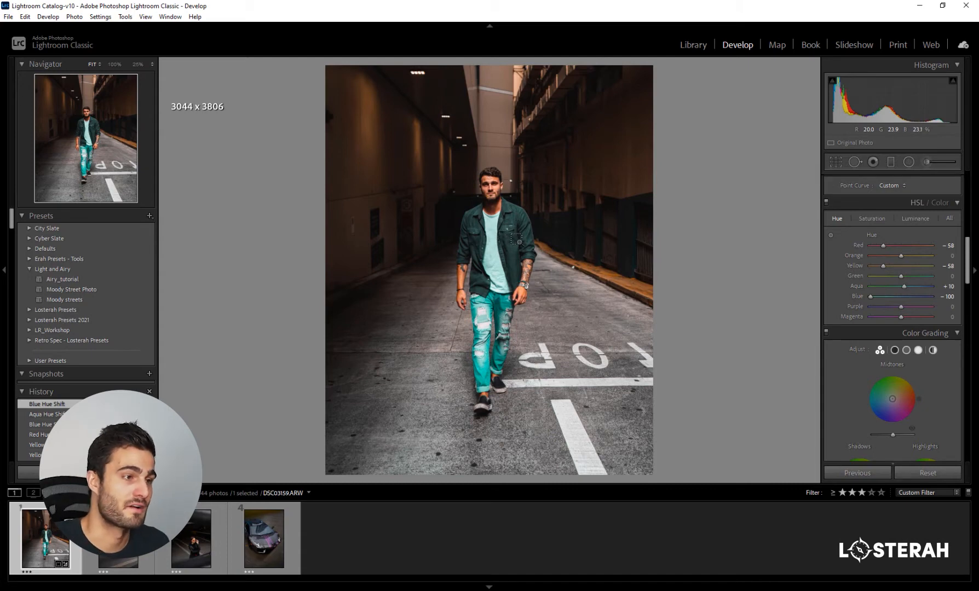
key(ctrl+z)
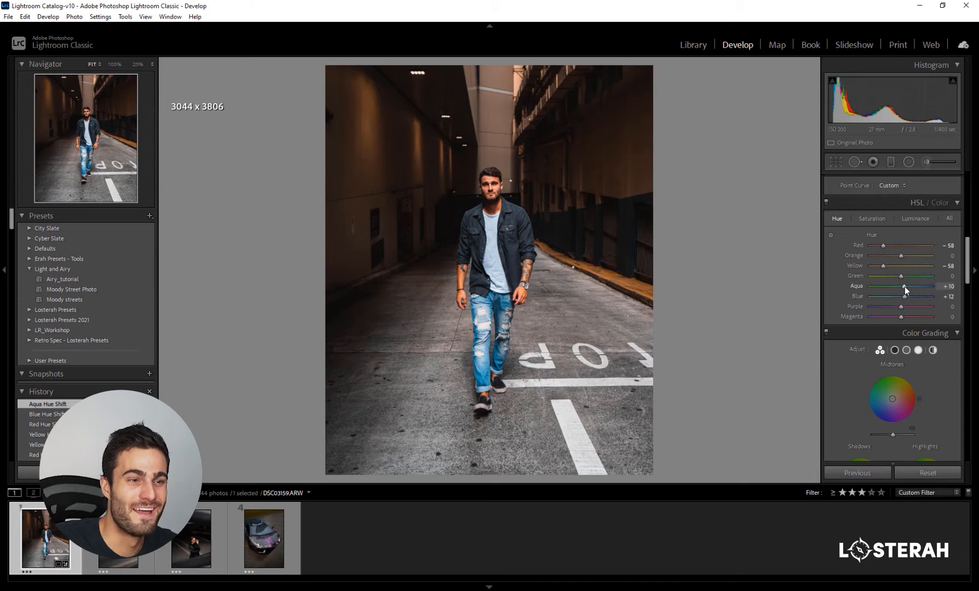
drag(905, 285, 867, 284)
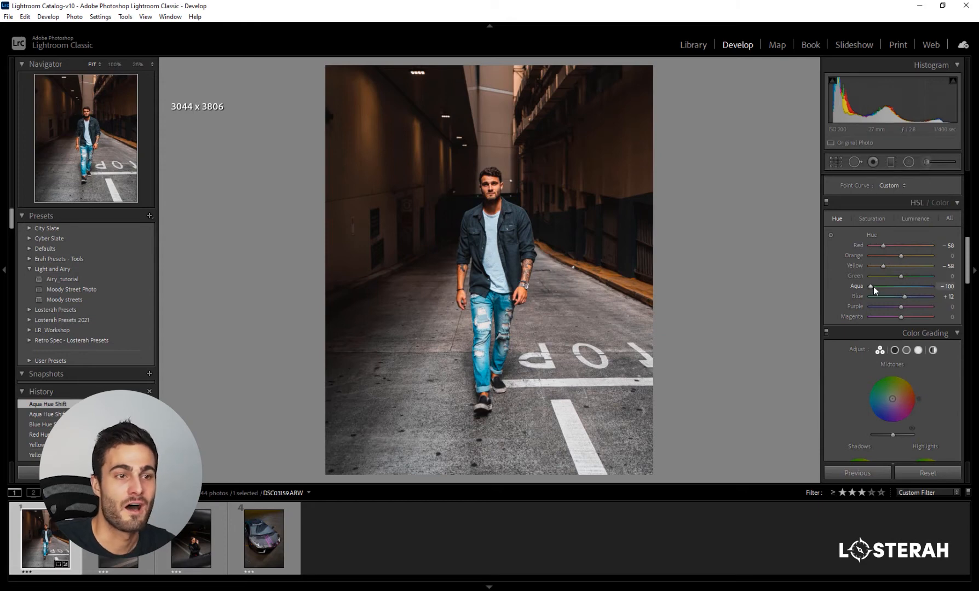
drag(872, 286, 924, 289)
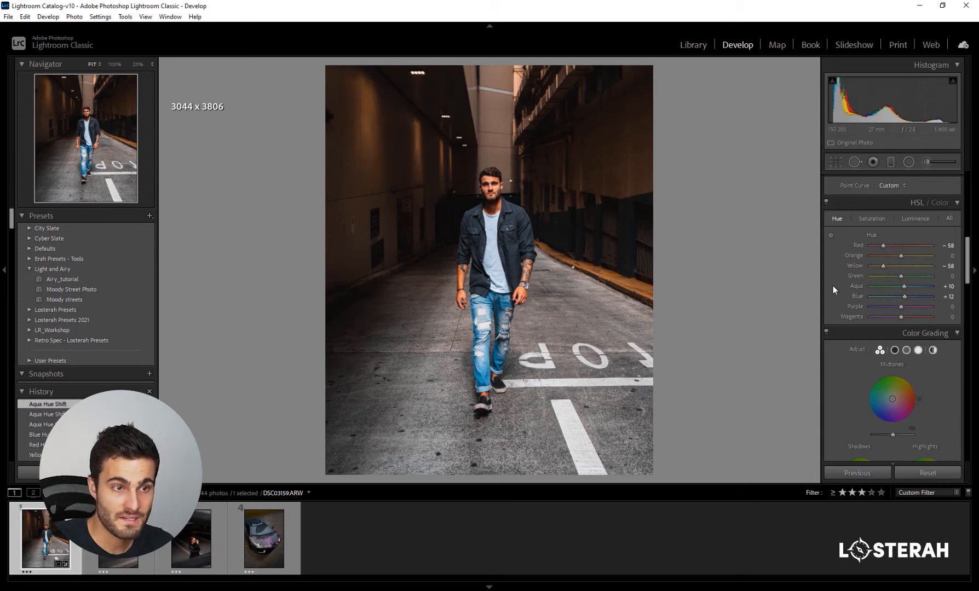
- Set the HSL saturation of Orange to -27 and Yellow to -100
click(874, 219)
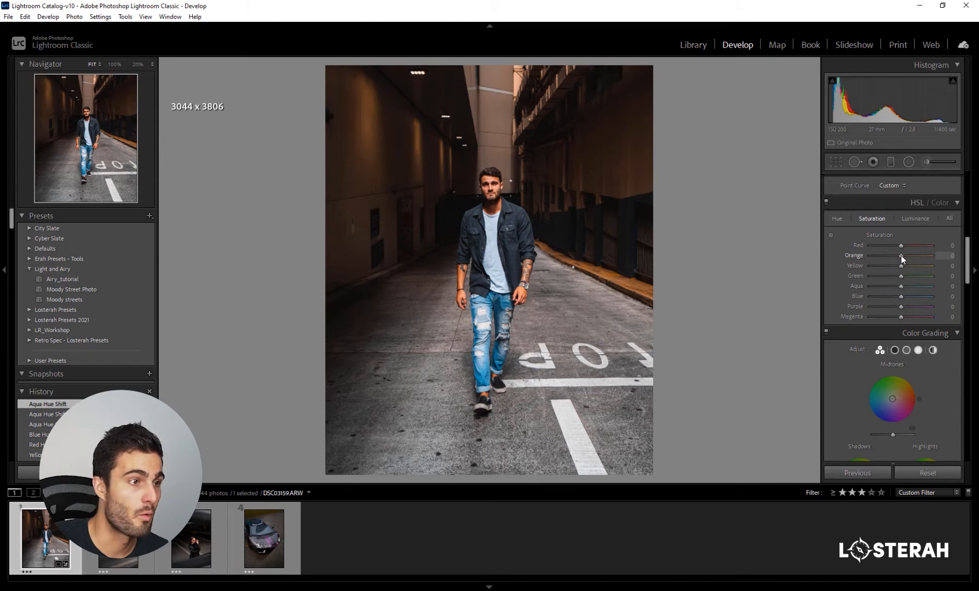
drag(901, 255, 889, 254)
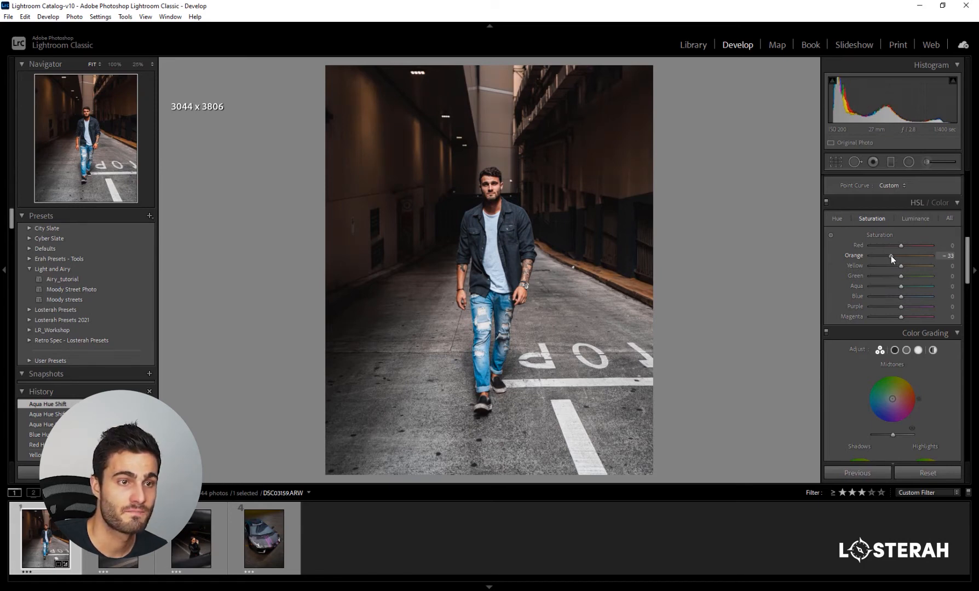
drag(892, 256, 866, 266)
click(459, 287)
click(769, 287)
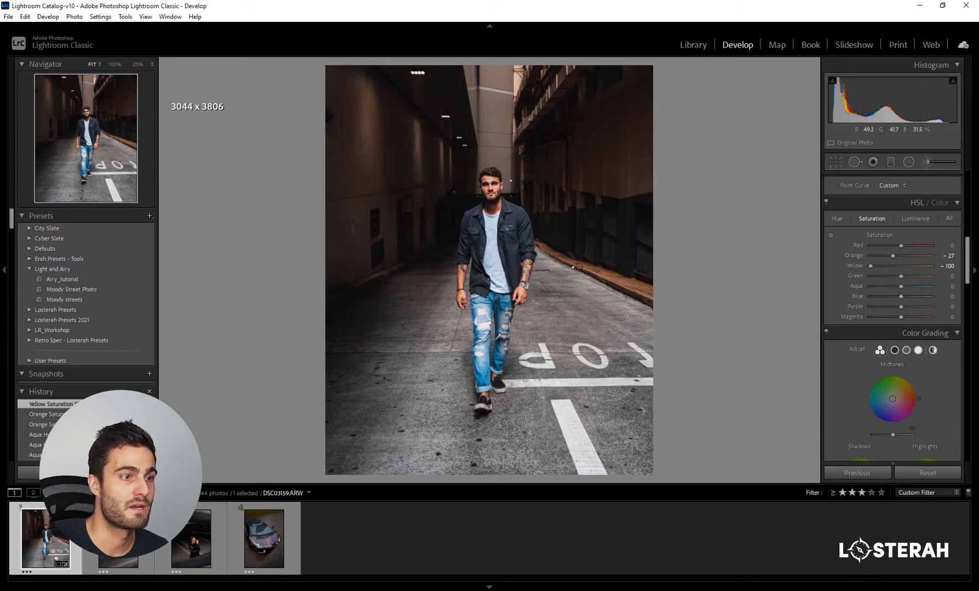
- Try a Yellow saturation of +100 and return it to -100
drag(871, 266, 951, 269)
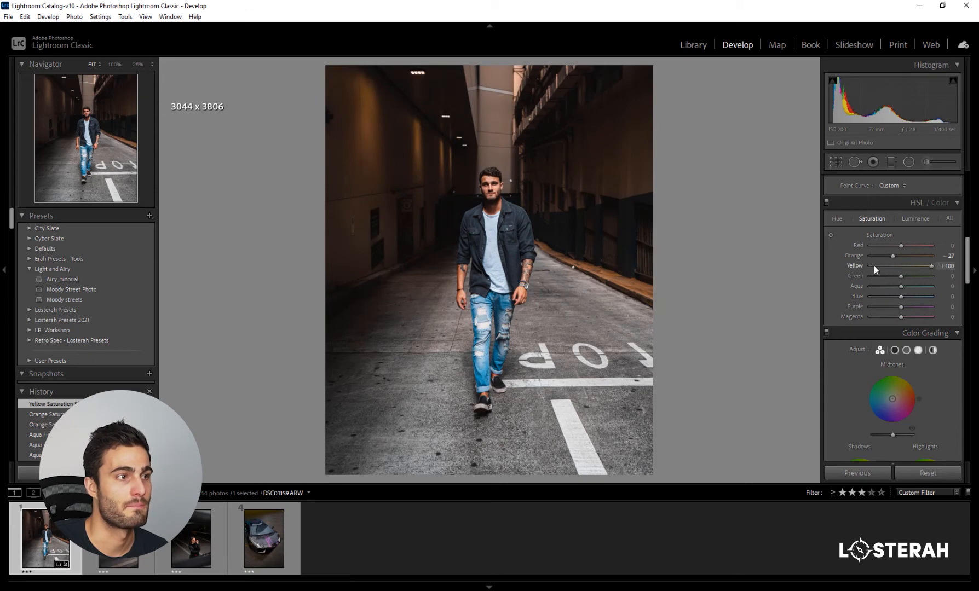
drag(875, 270, 946, 268)
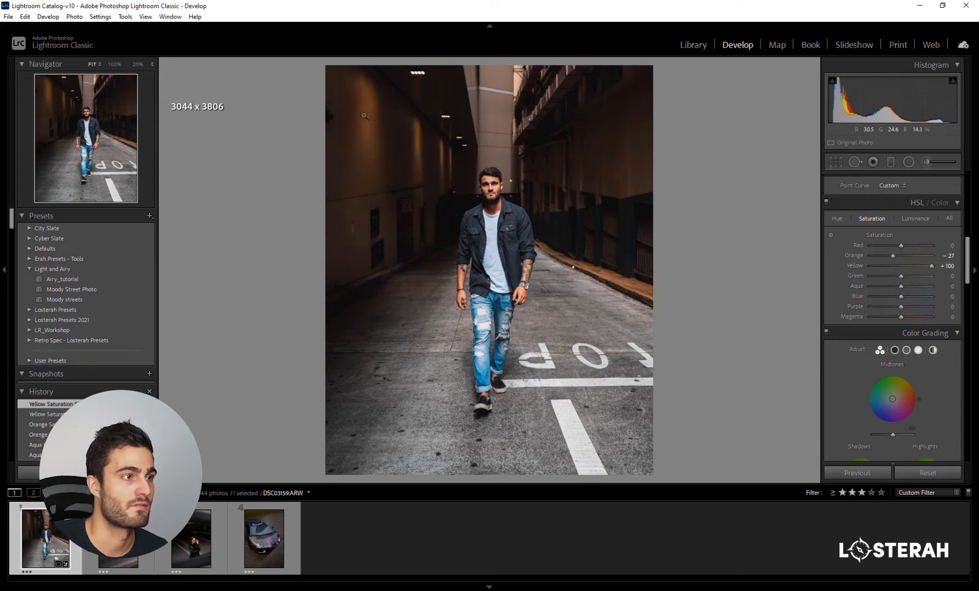
drag(933, 267, 857, 268)
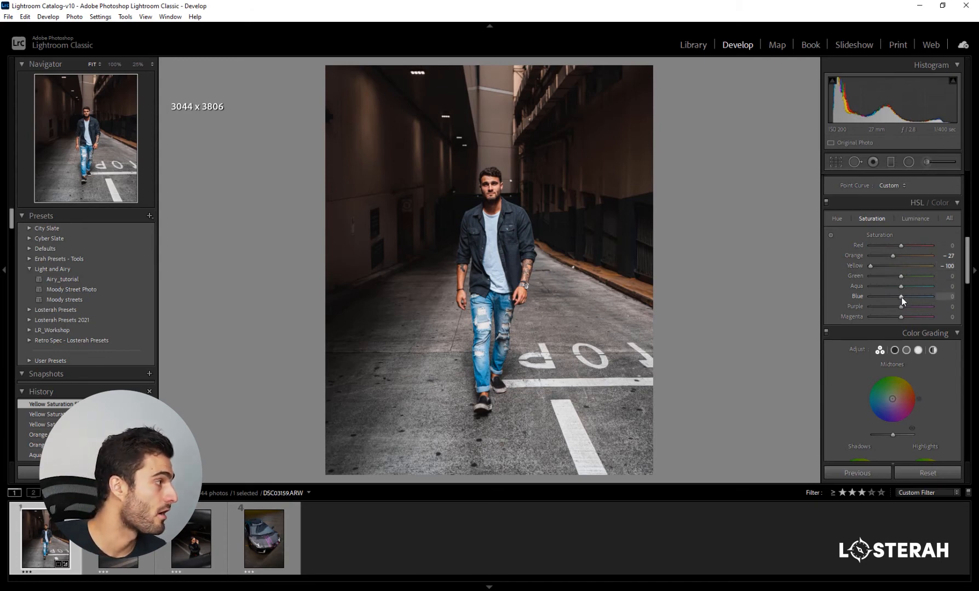
- Set the HSL saturation of Aqua to -100 and Blue to -13, judging the jeans in a side-by-side before/after comparison
drag(902, 285, 805, 289)
key(y)
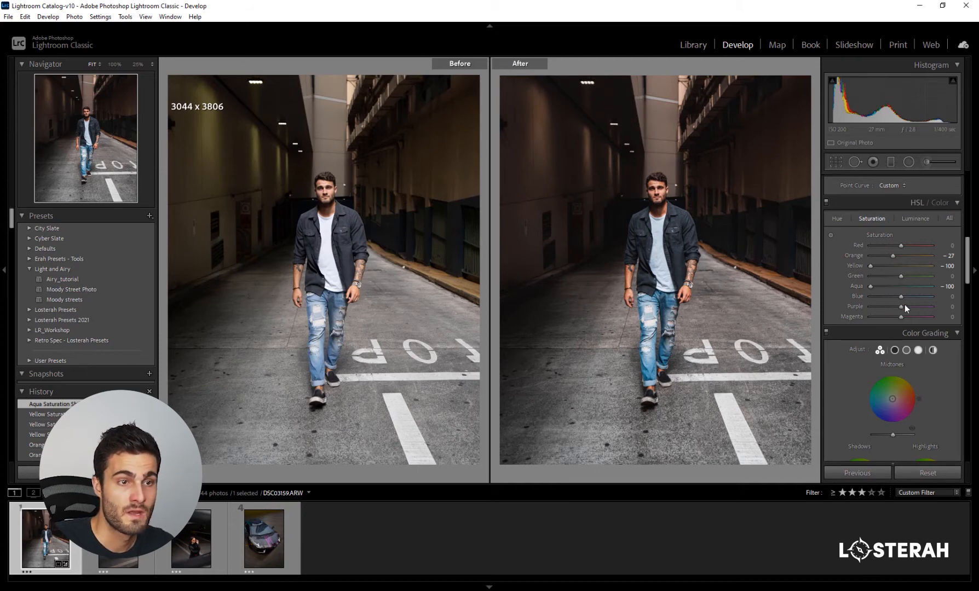
drag(871, 286, 969, 290)
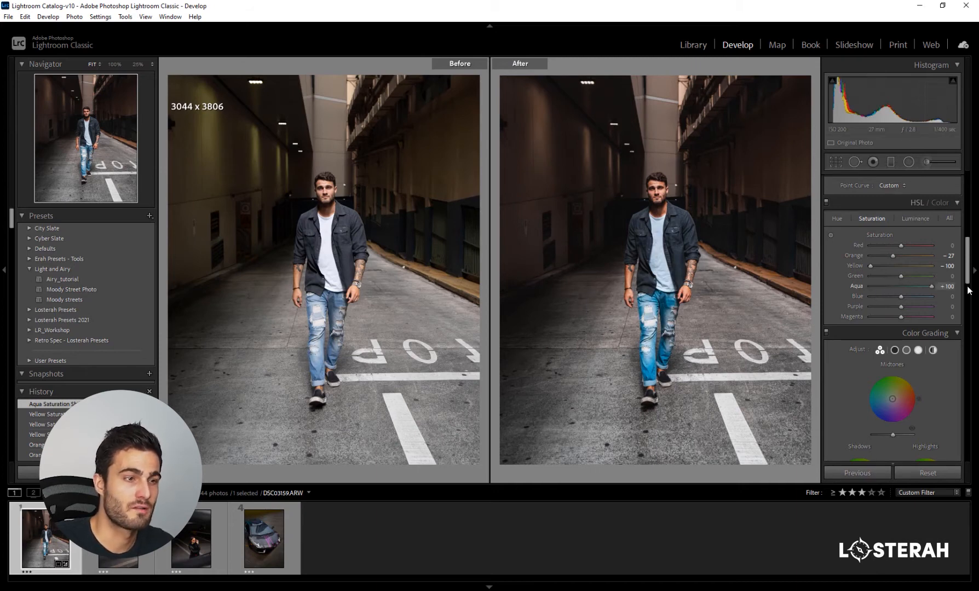
drag(968, 290, 838, 288)
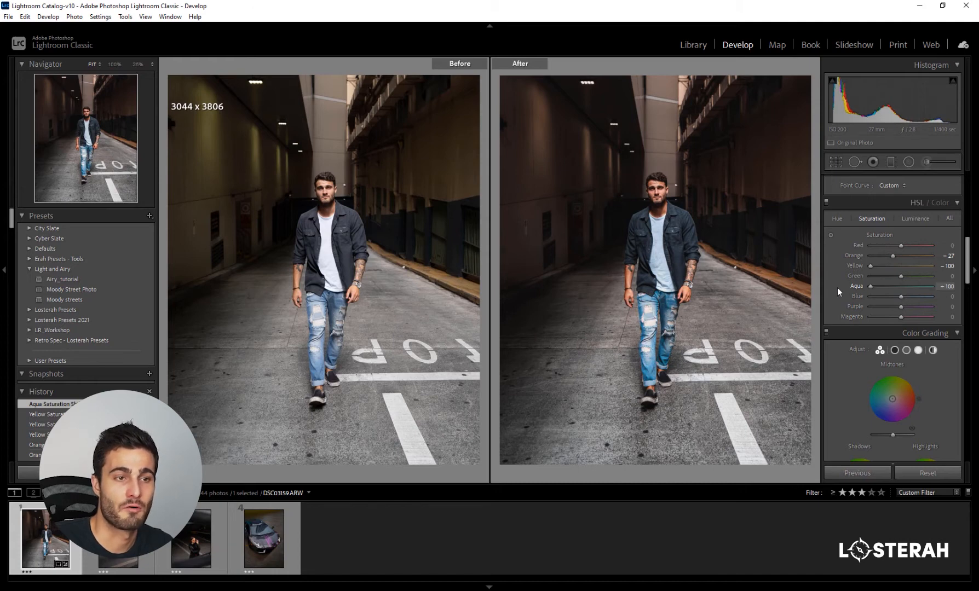
drag(901, 296, 895, 295)
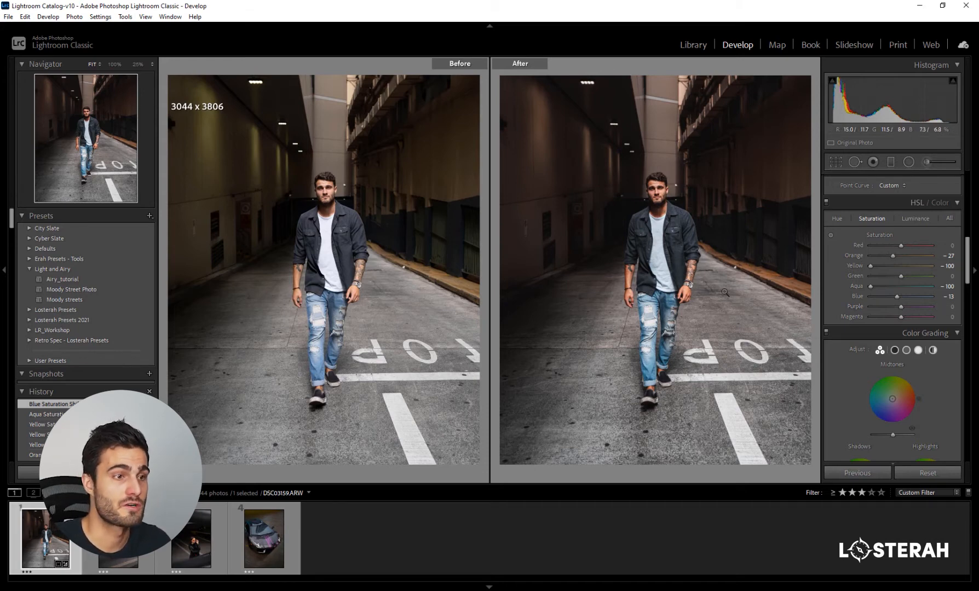
key(y)
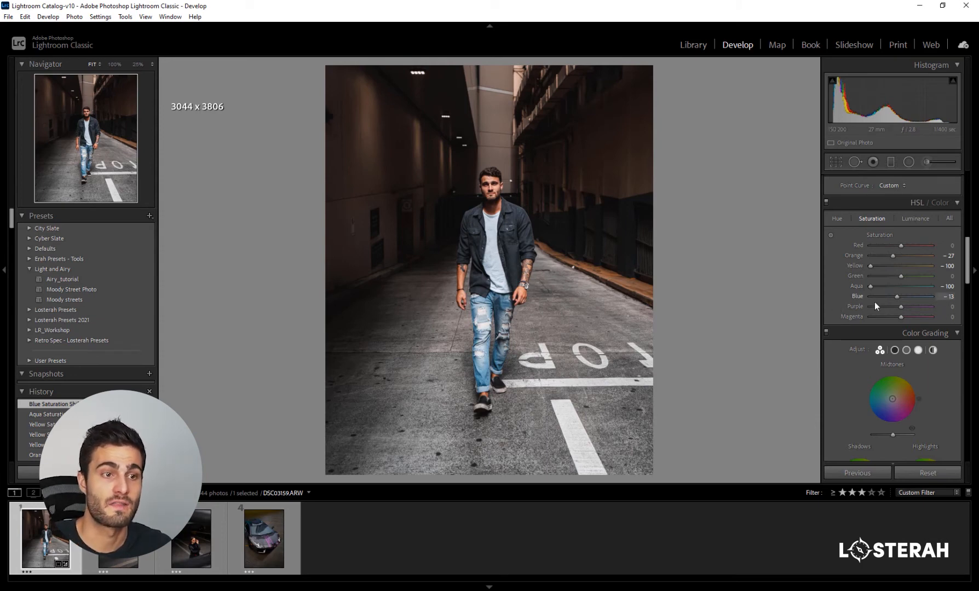
- Enable Remove Chromatic Aberration in the lens corrections and set the HSL saturation of Red to -30
scroll(847, 306, down, 15)
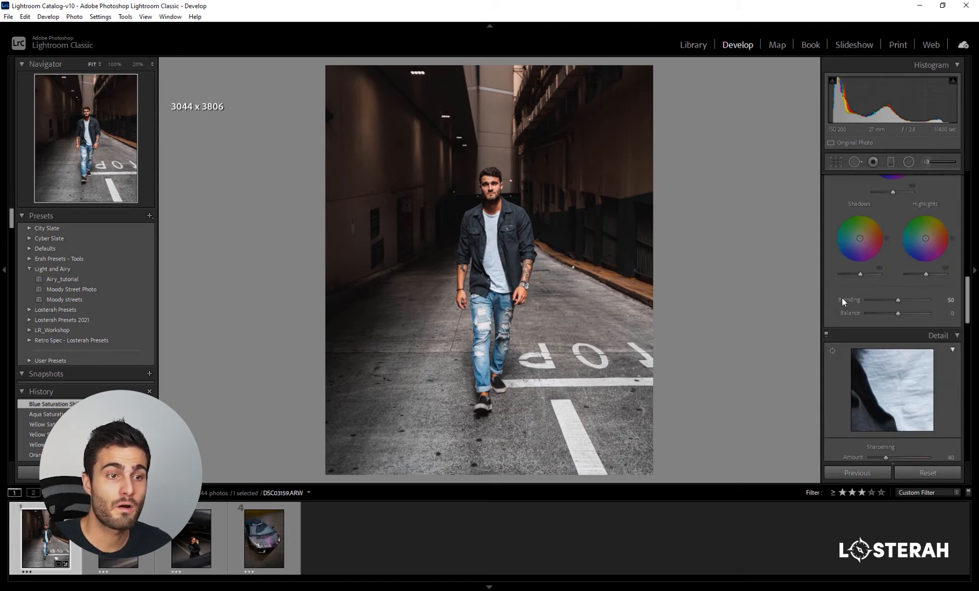
click(850, 296)
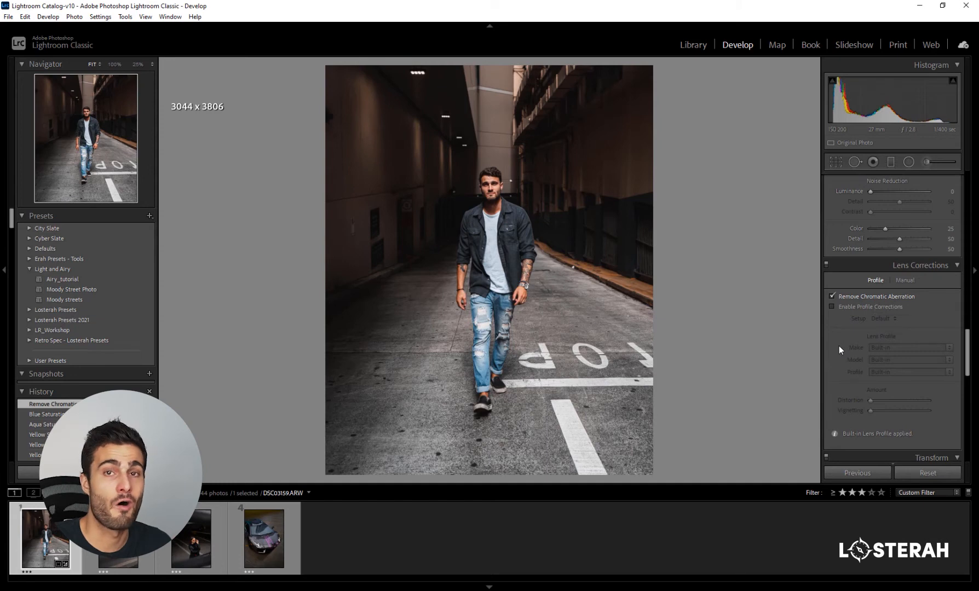
scroll(835, 347, up, 8)
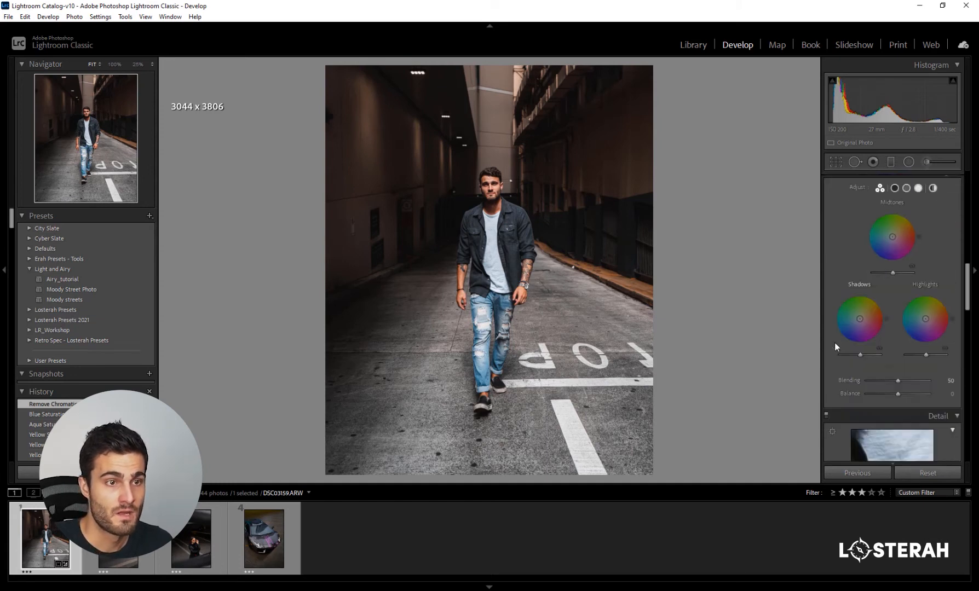
scroll(834, 341, up, 3)
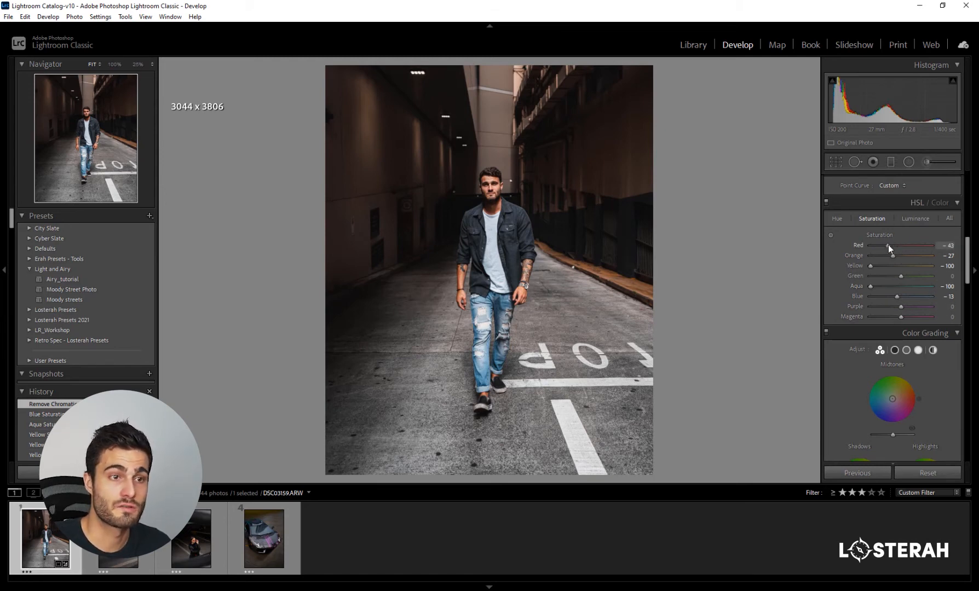
drag(892, 247, 894, 247)
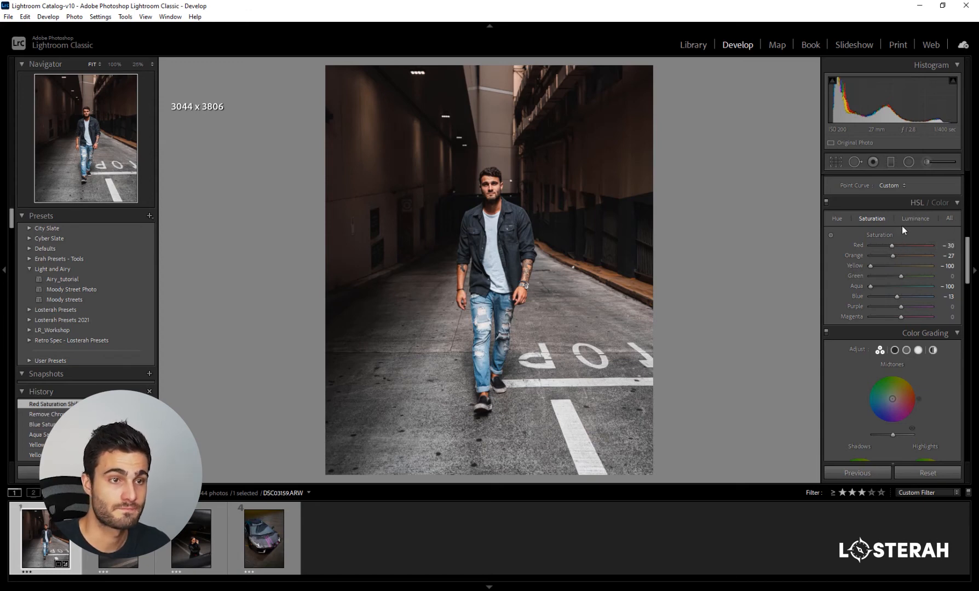
- Set the HSL luminance of Orange to +13, Yellow to -35 and Blue to -25, and return Aqua to 0 after a trial
click(914, 219)
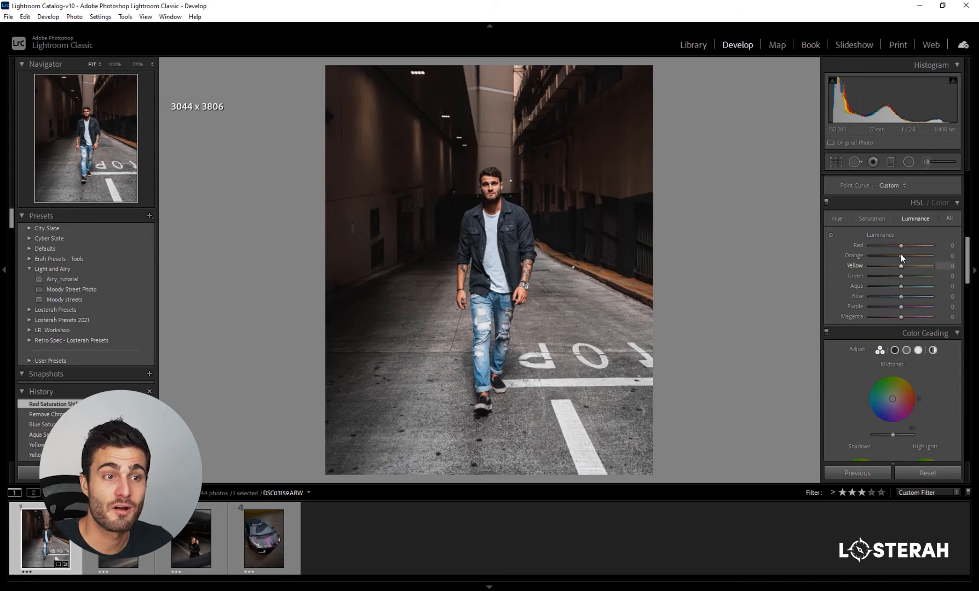
drag(900, 255, 870, 255)
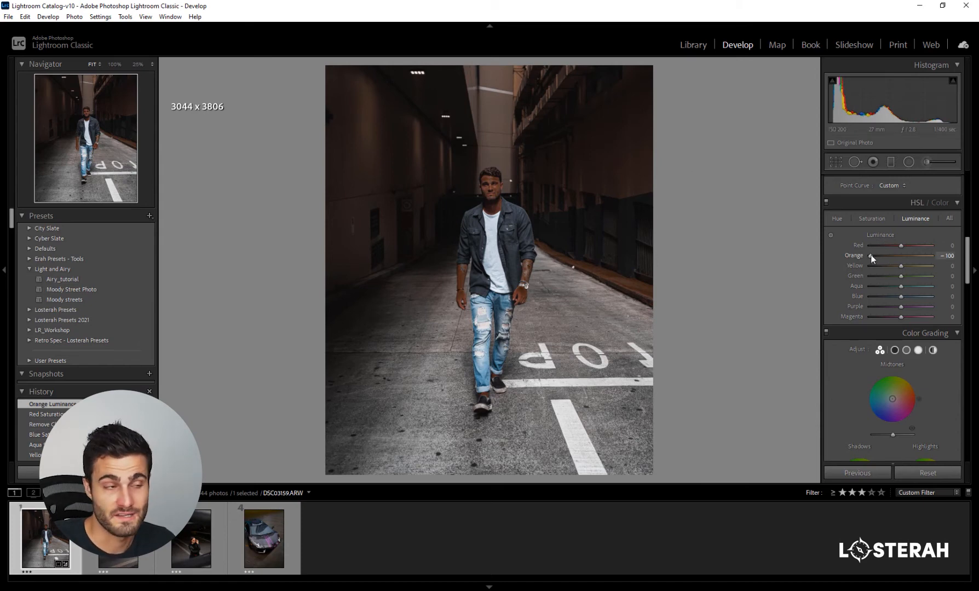
drag(872, 256, 906, 256)
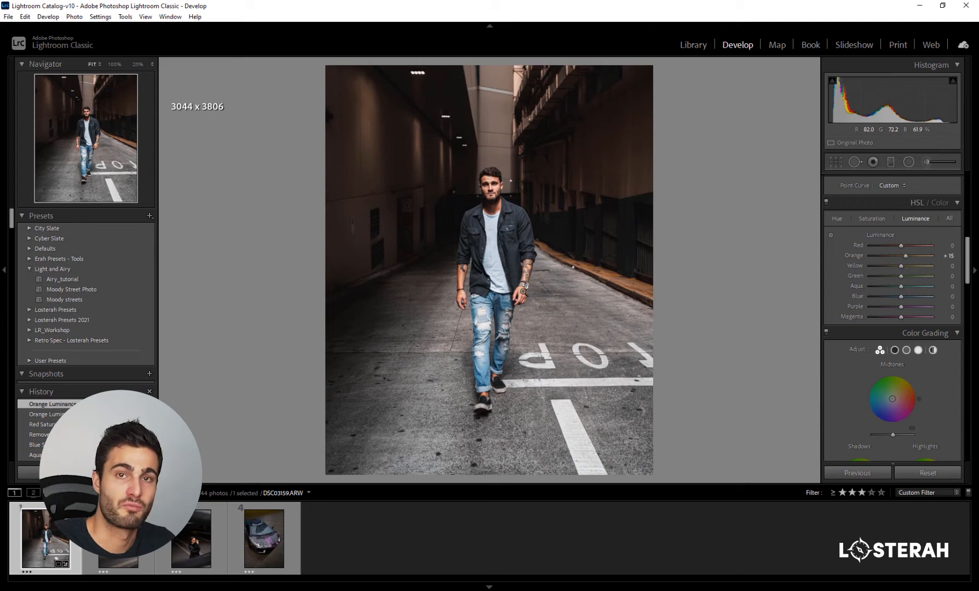
drag(903, 254, 889, 266)
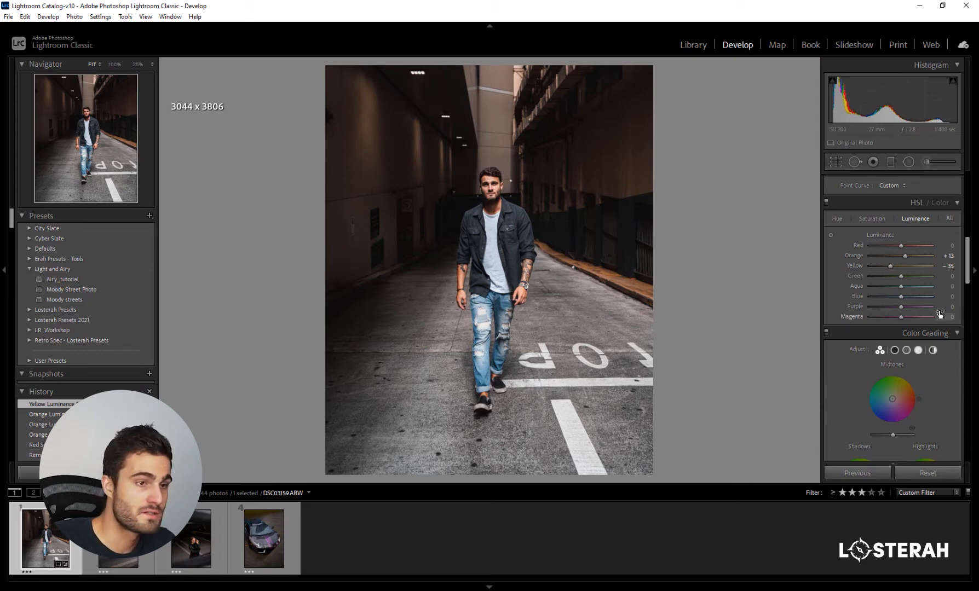
drag(901, 297, 893, 297)
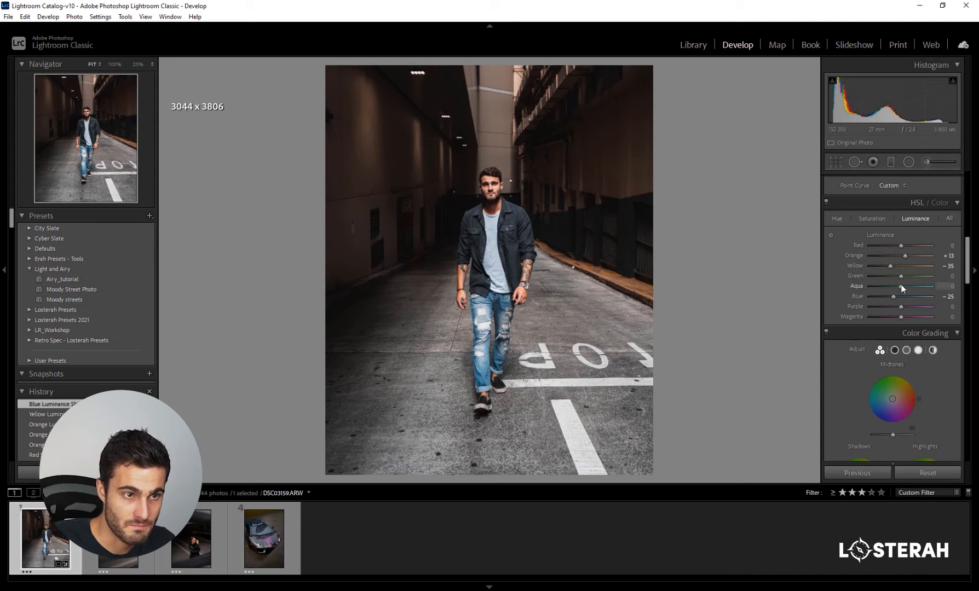
drag(930, 285, 901, 285)
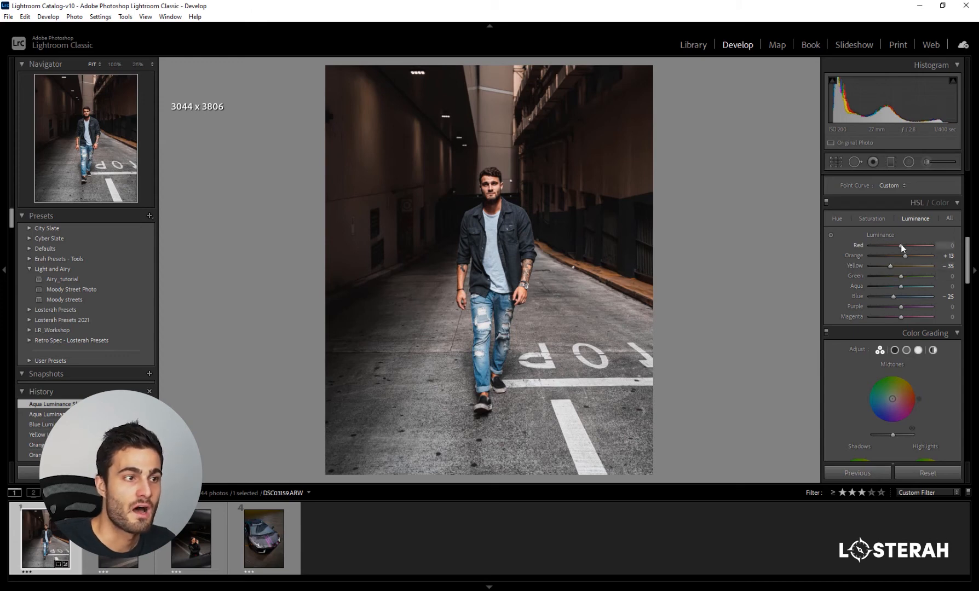
- Try a Red luminance of +45 while checking the man's face up close, and settle the Red luminance on -10
mouse_move(902, 246)
mouse_down()
mouse_move(912, 249)
mouse_move(887, 249)
mouse_up()
drag(890, 252, 958, 248)
click(492, 185)
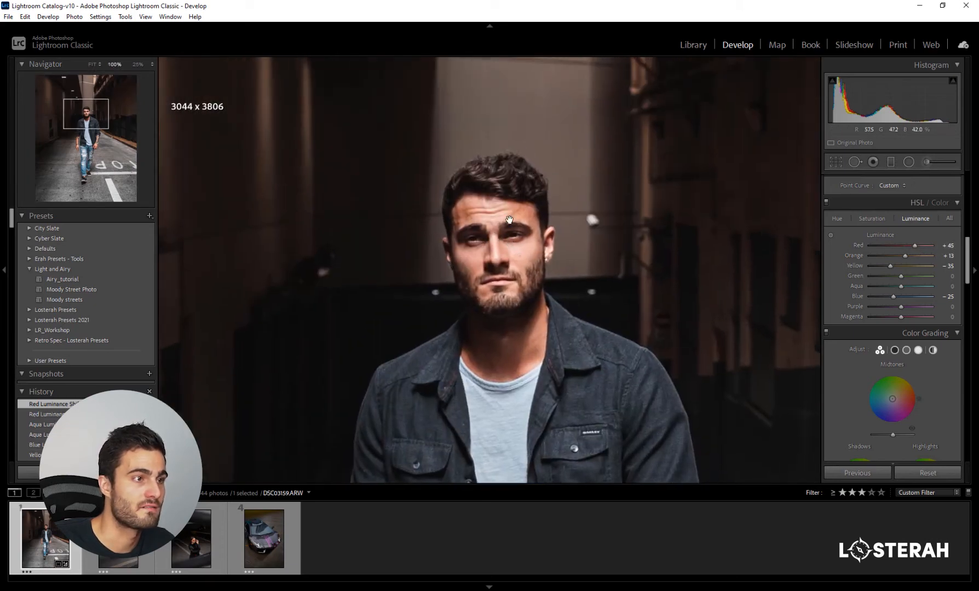
click(503, 261)
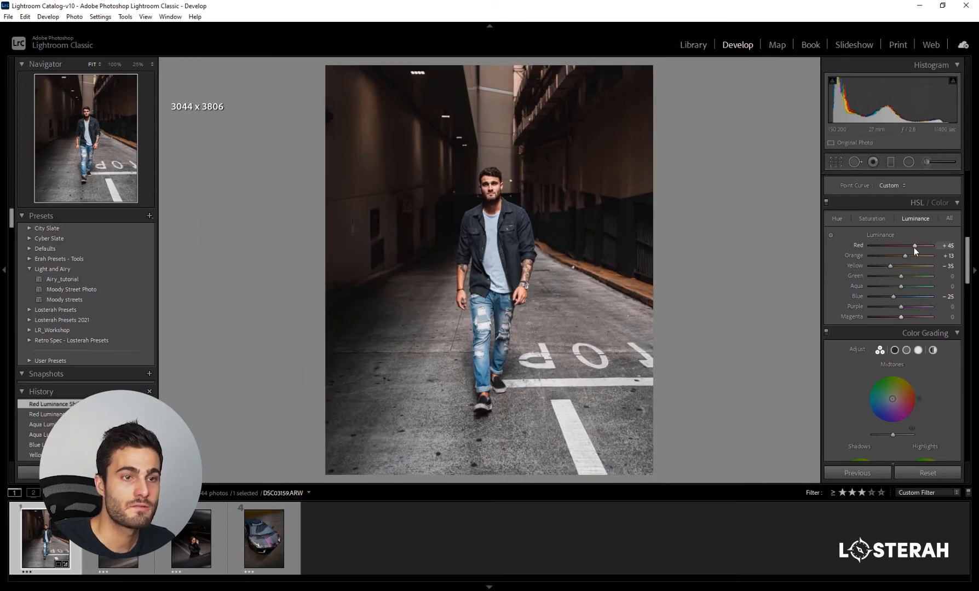
drag(914, 246, 896, 250)
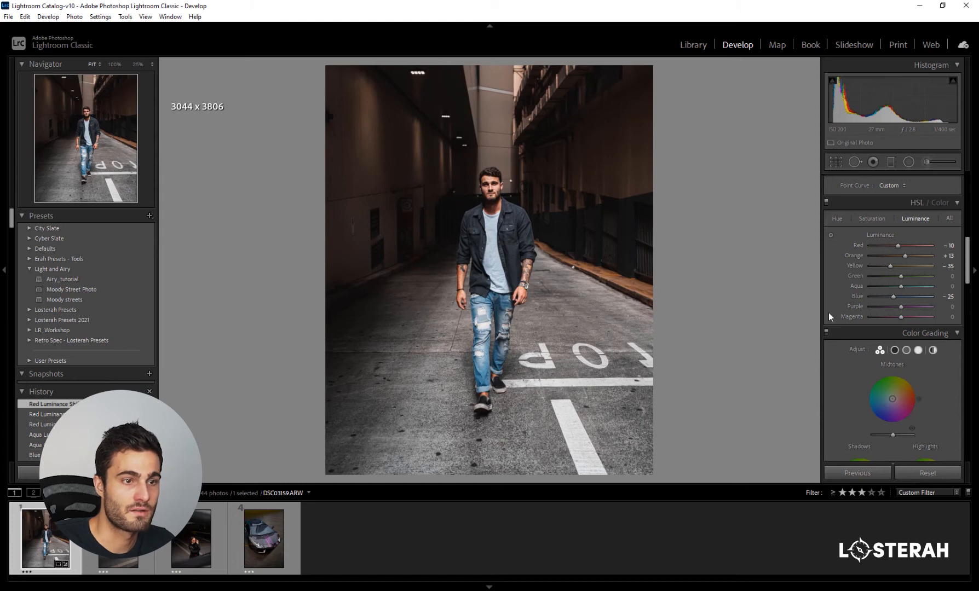
scroll(831, 303, down, 2)
scroll(831, 304, up, 4)
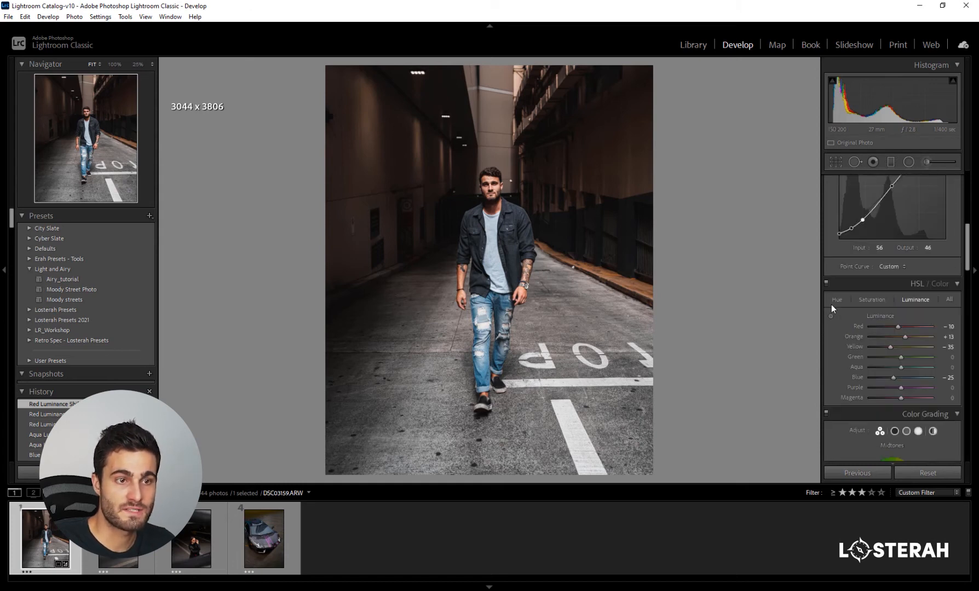
scroll(831, 304, down, 2)
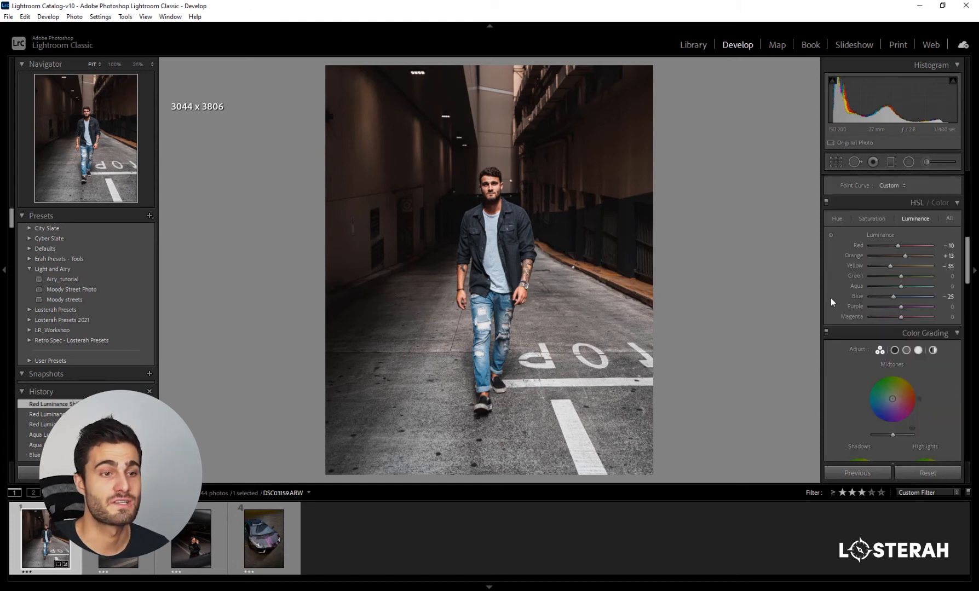
click(872, 219)
click(841, 218)
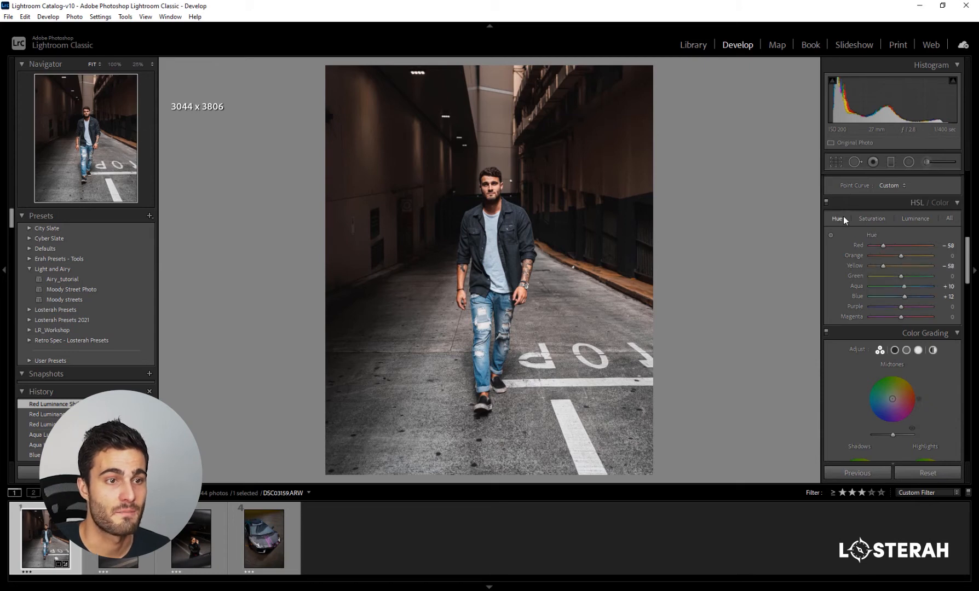
- Tint both the shadows and the highlights slightly blue with Color Grading
scroll(835, 274, down, 4)
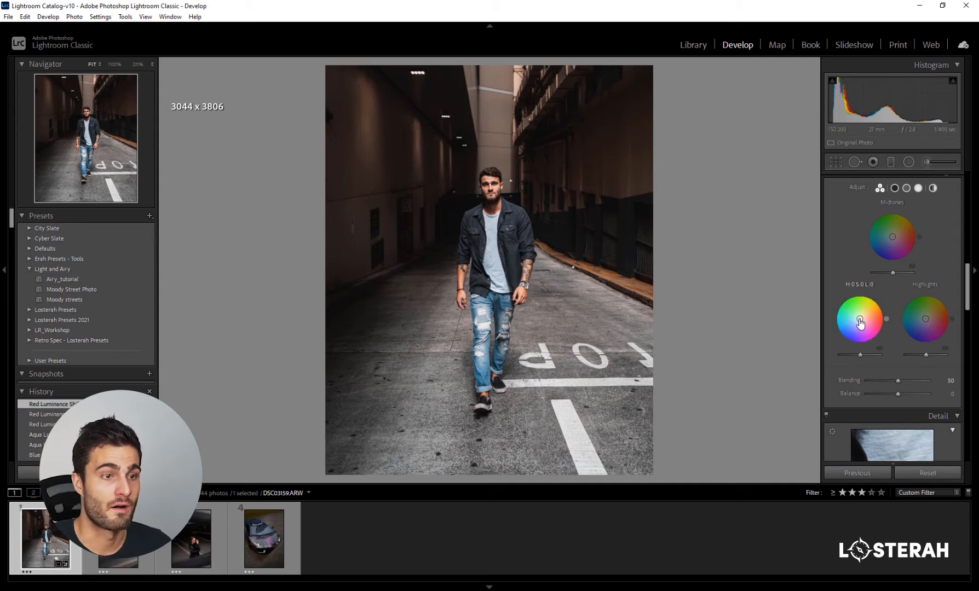
drag(860, 321, 855, 322)
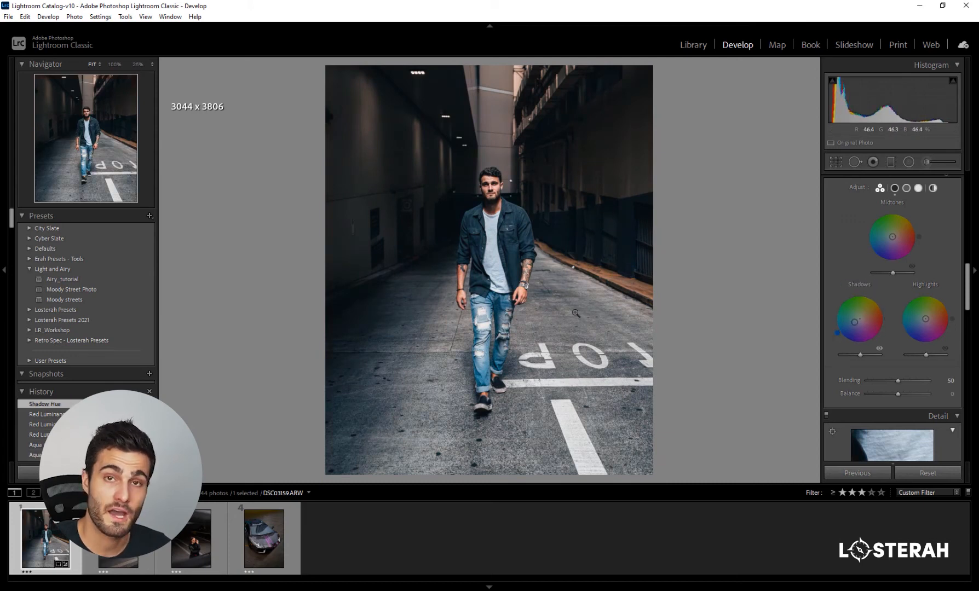
drag(926, 322, 922, 323)
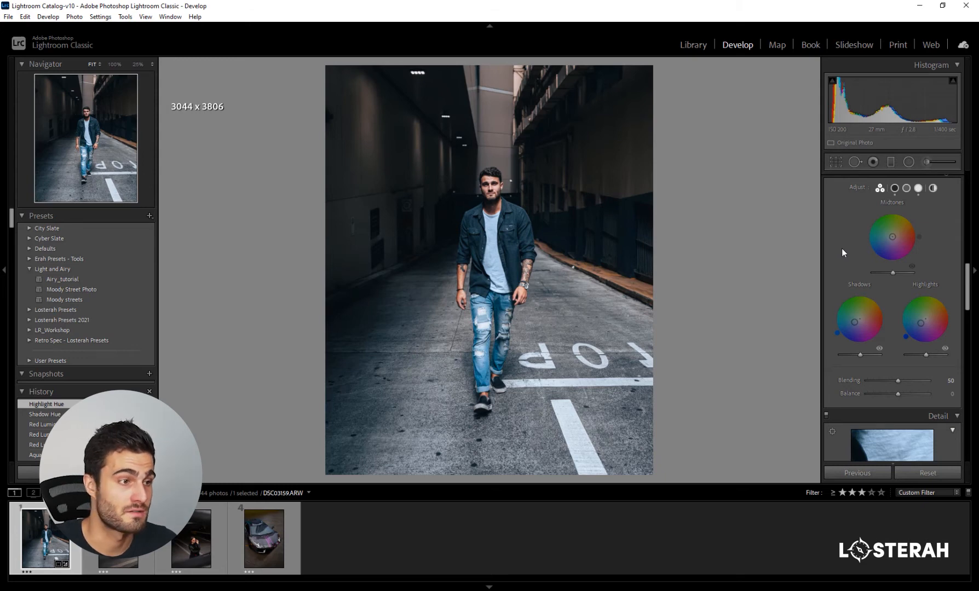
- Warm the white balance temperature to 6386 while comparing the photo before and after
scroll(841, 248, up, 10)
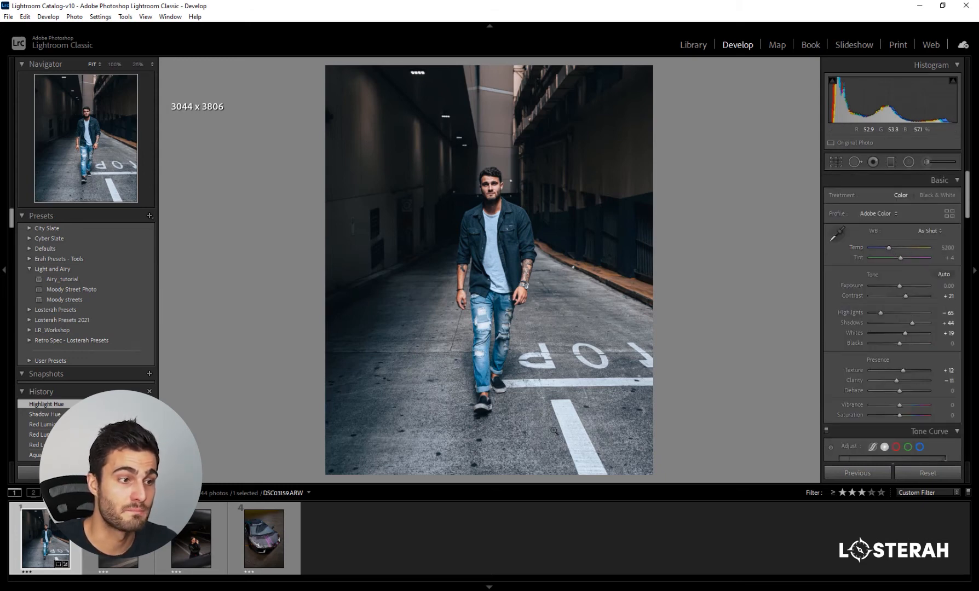
drag(890, 247, 897, 250)
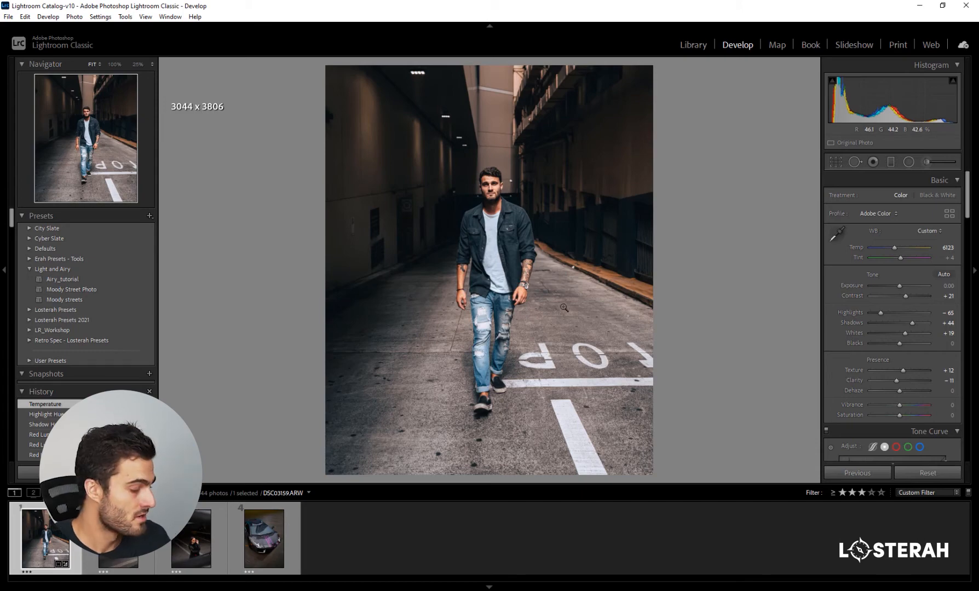
key(y)
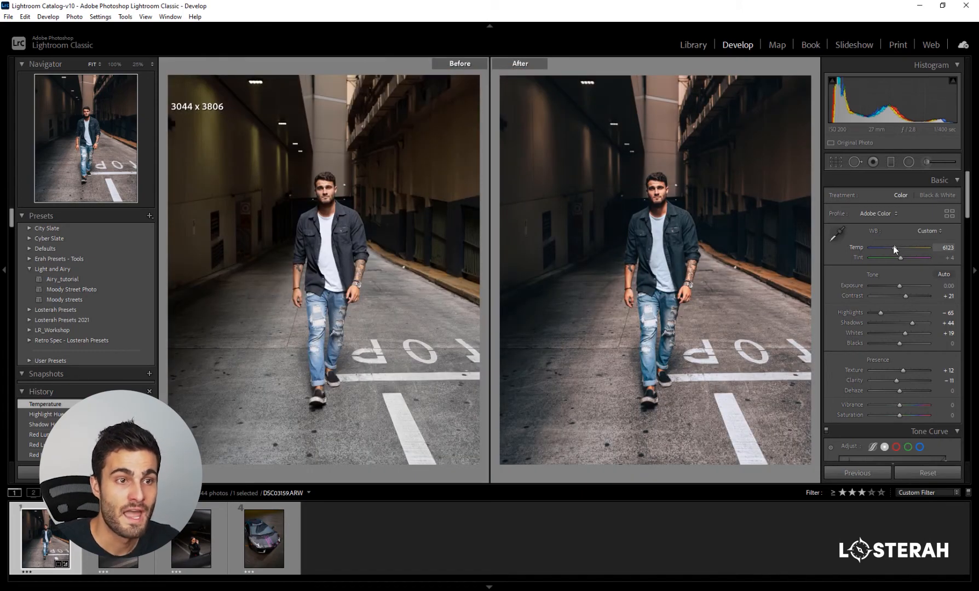
drag(896, 250, 898, 250)
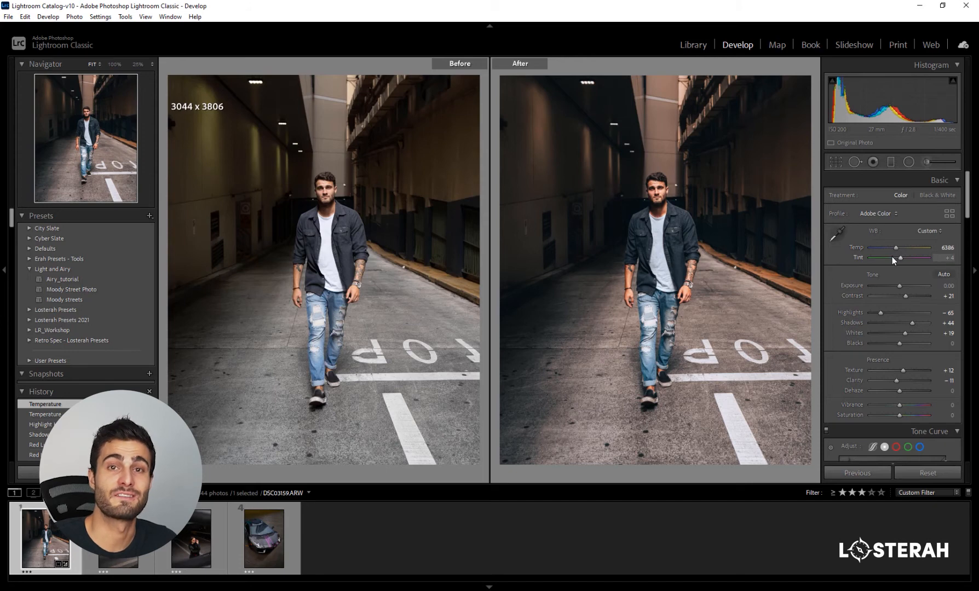
- Set the sharpening masking to 36 and amount to 55, and darken the edges with a post-crop vignette amount of -16
scroll(835, 347, down, 10)
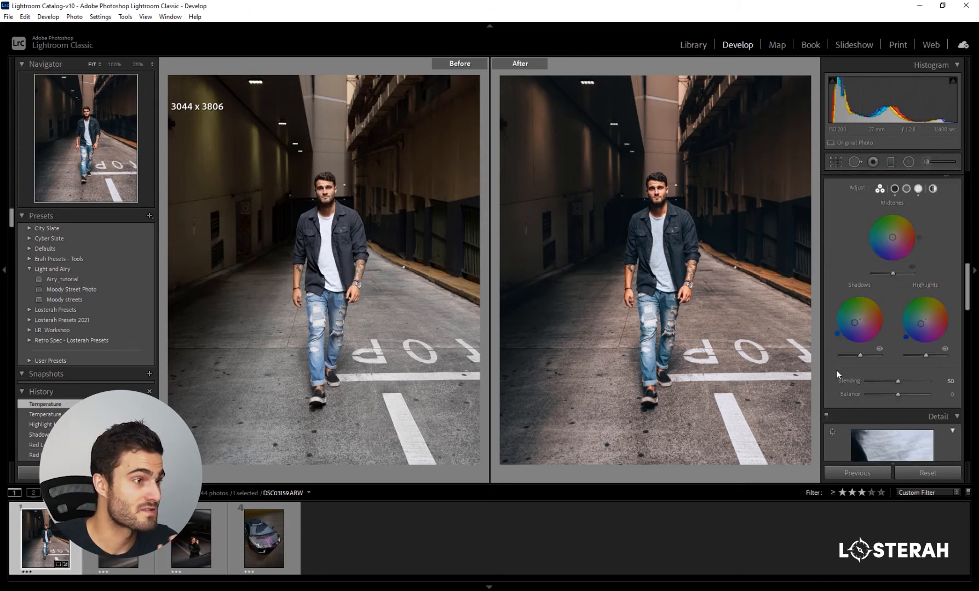
scroll(836, 368, down, 5)
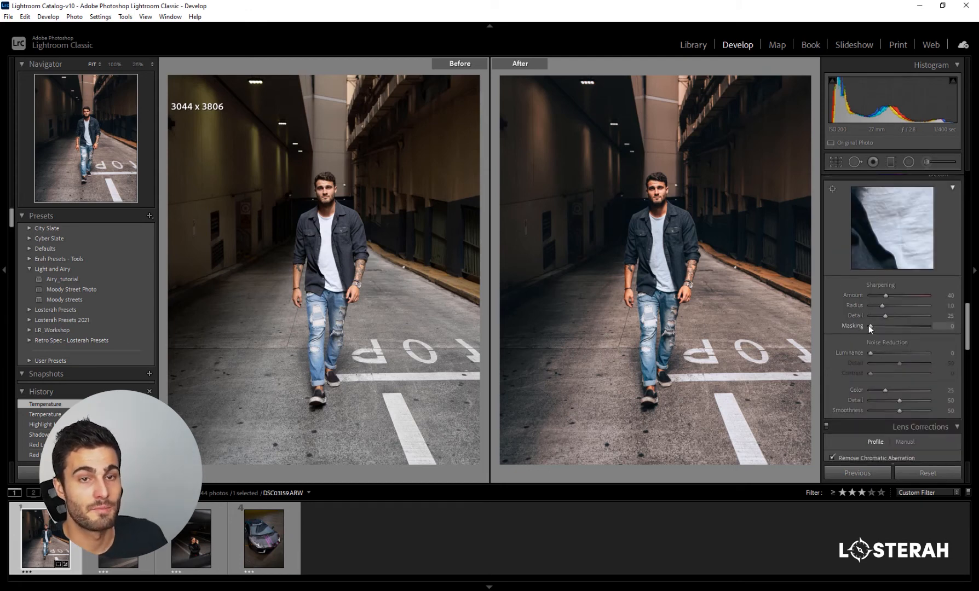
drag(870, 327, 892, 297)
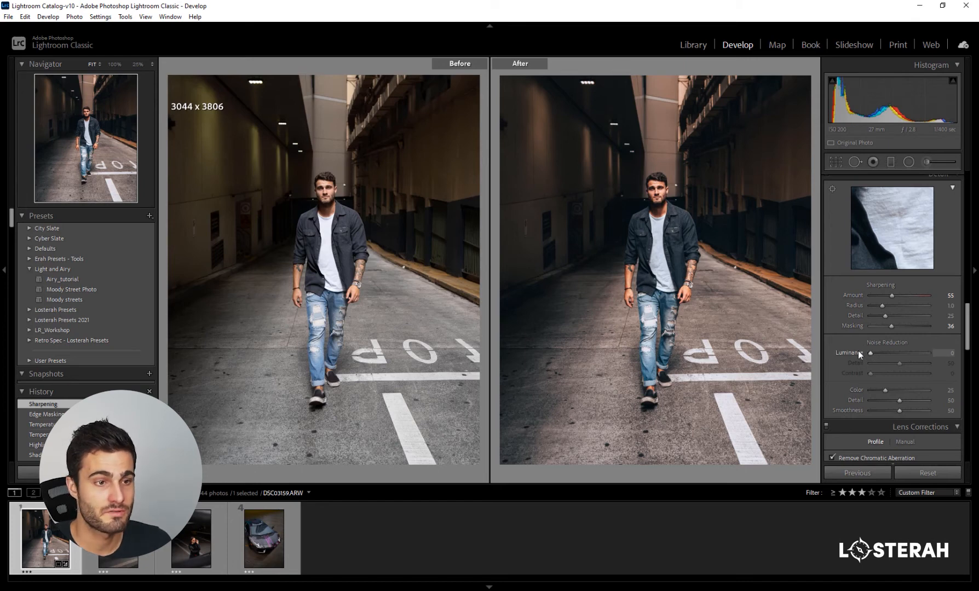
scroll(829, 332, down, 10)
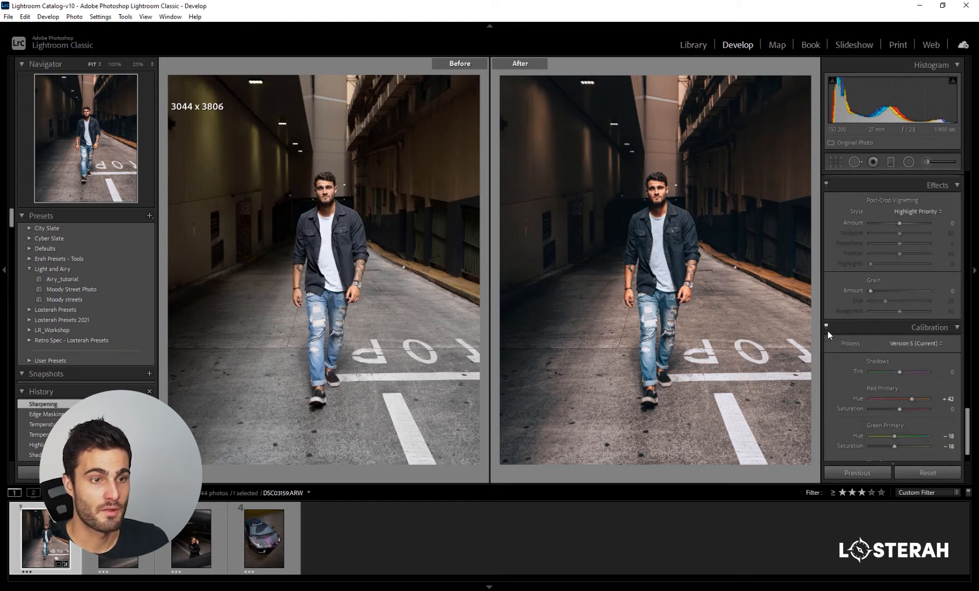
drag(901, 224, 894, 222)
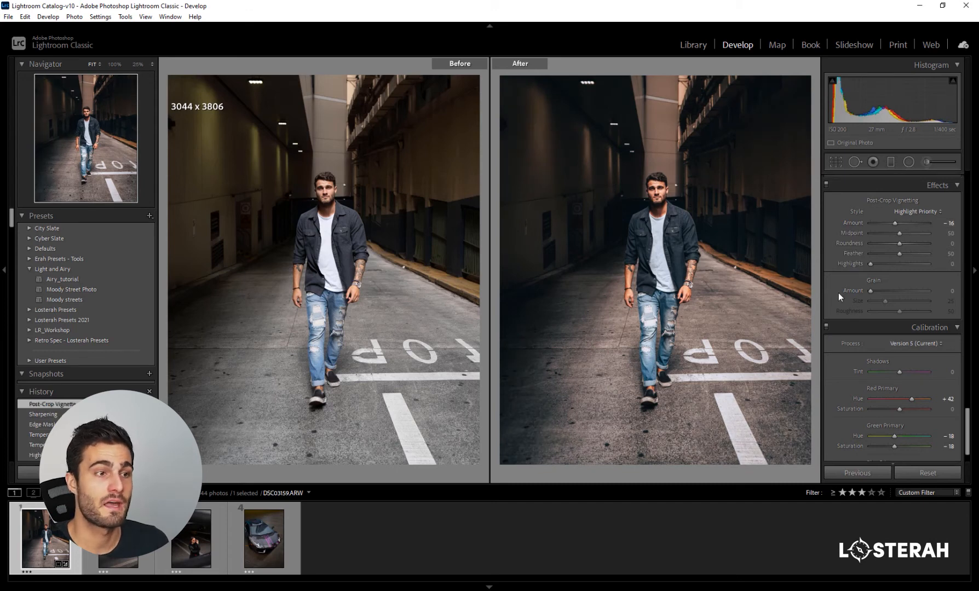
- Brighten the man's eyes up close with a small radial filter over each, setting the second filter's exposure to 0.37
scroll(839, 293, up, 15)
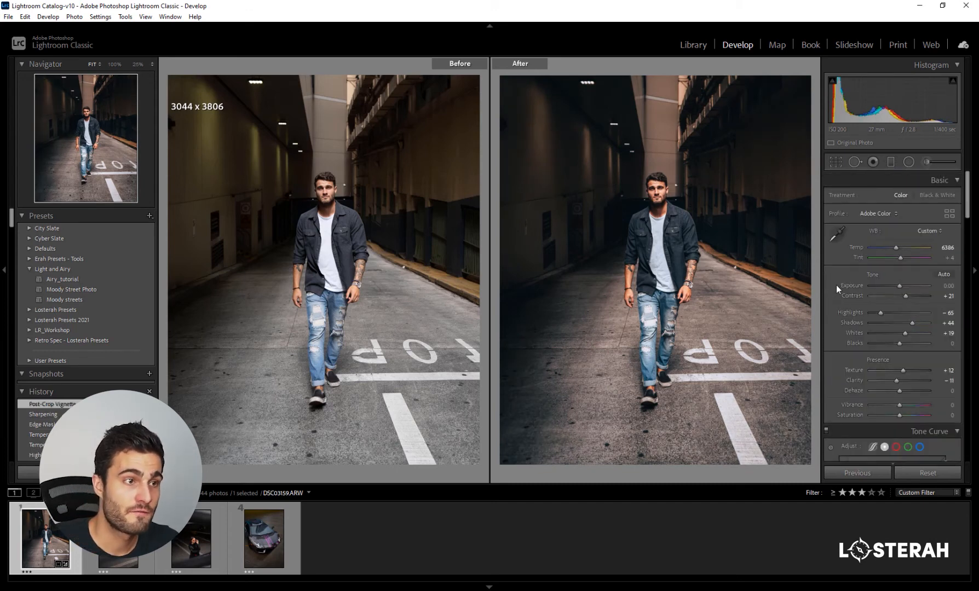
click(662, 187)
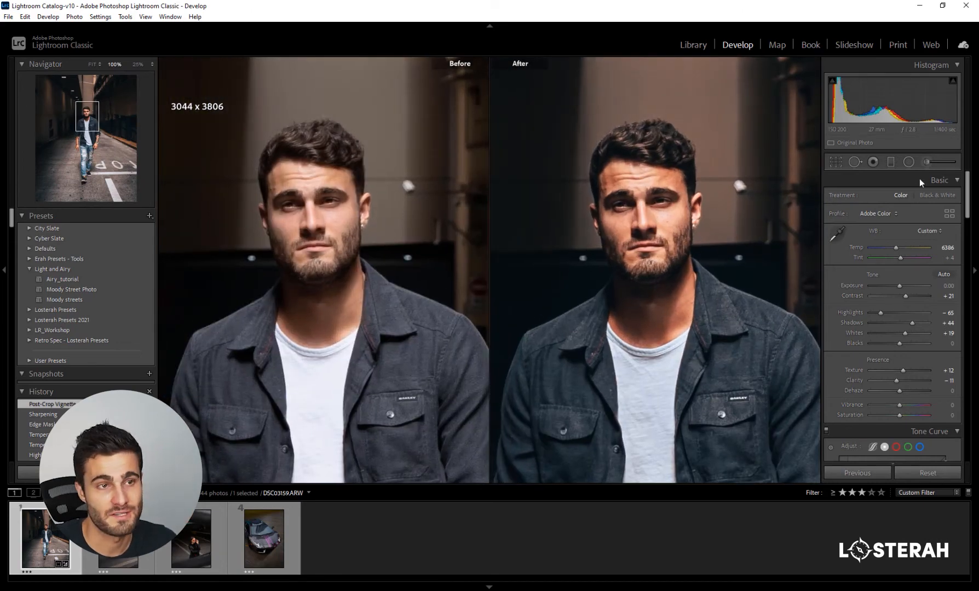
click(909, 162)
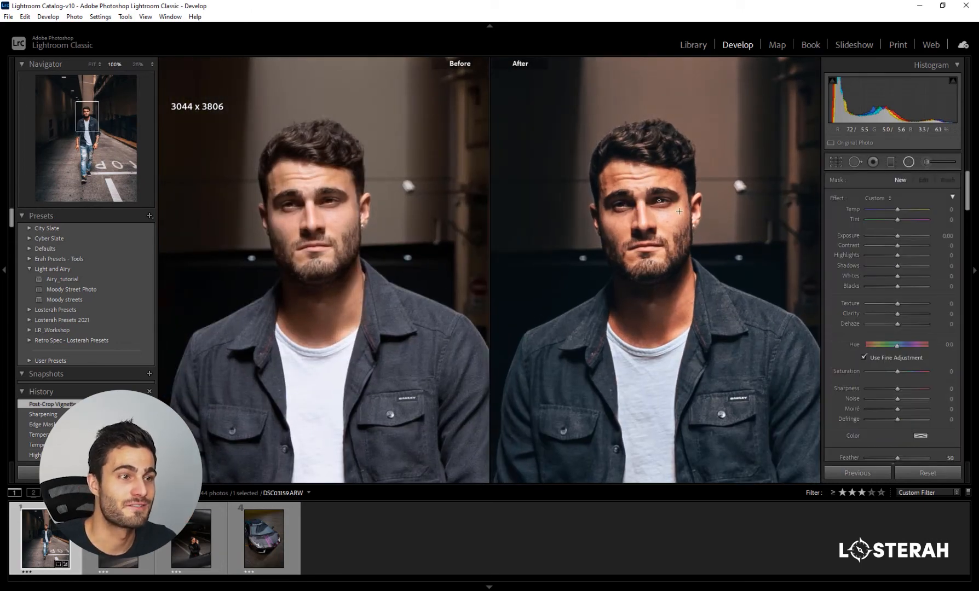
drag(659, 201, 682, 215)
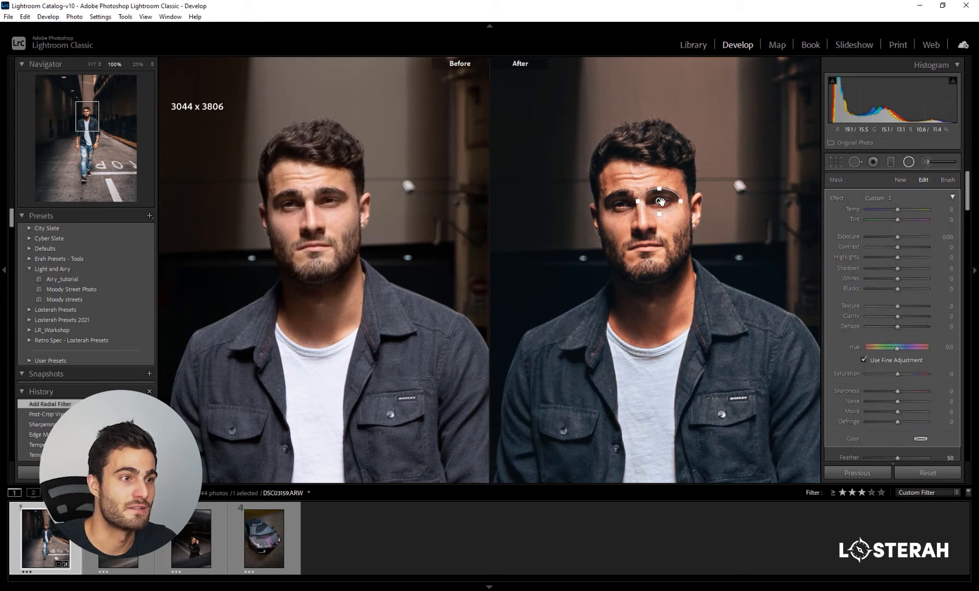
drag(896, 237, 899, 236)
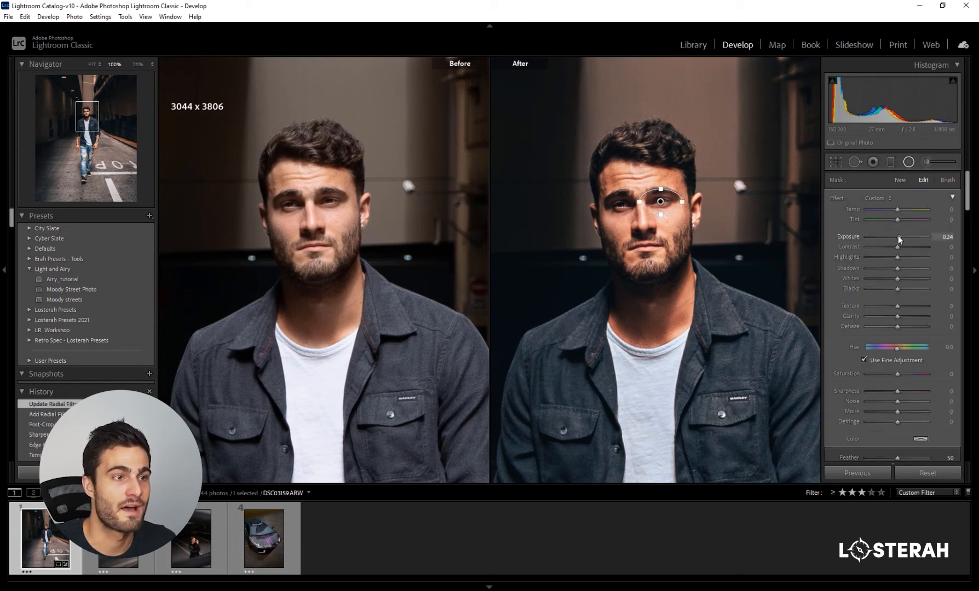
drag(620, 202, 638, 217)
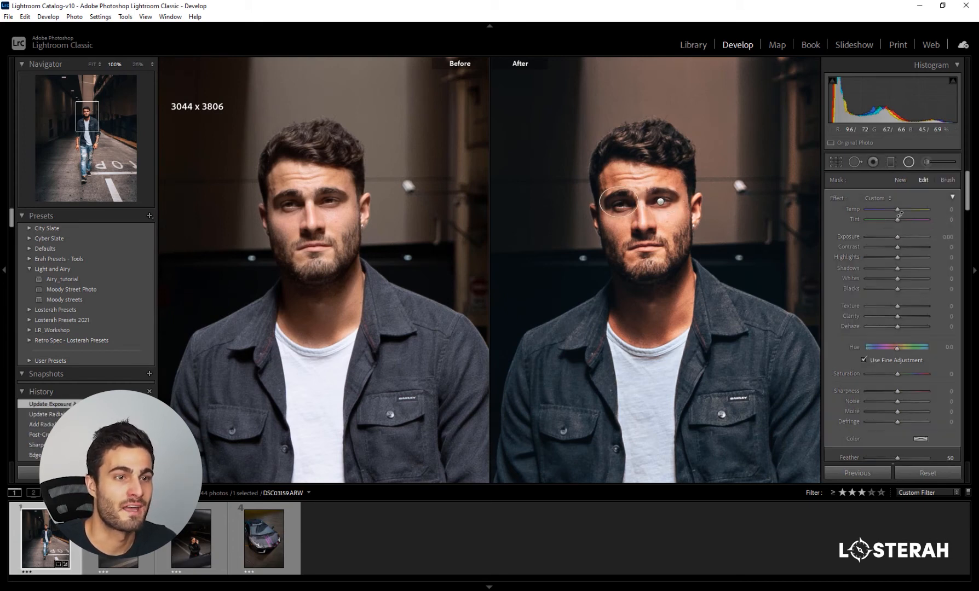
click(899, 237)
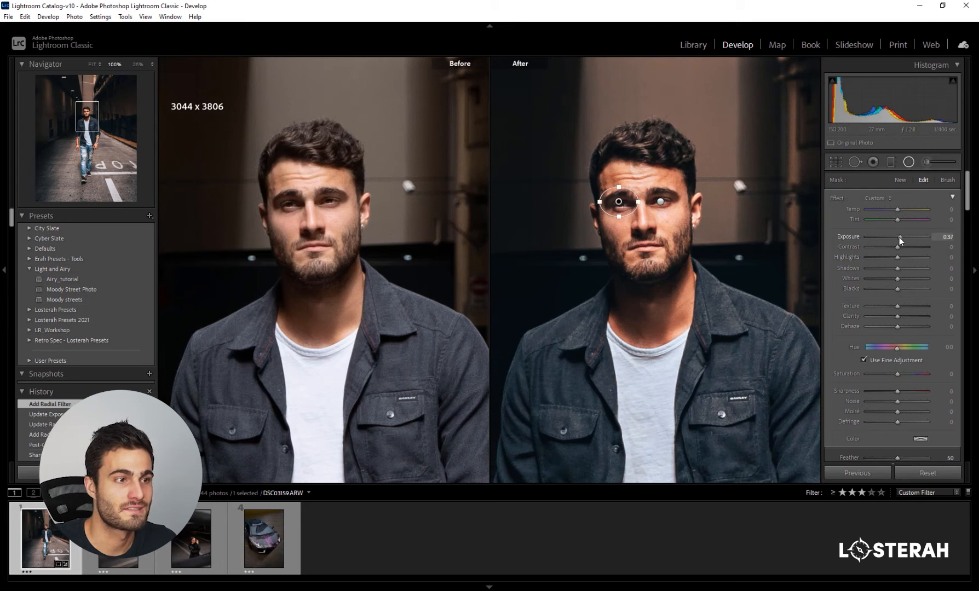
click(913, 160)
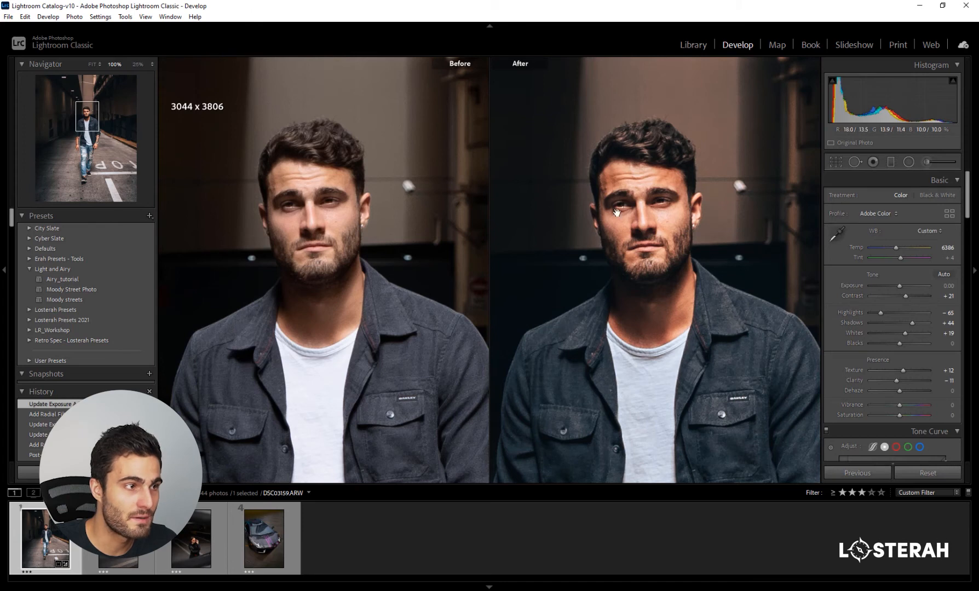
- Set the HSL hue of Yellow to -72 and Orange to +8, checking the skin tones up close and in the full image
scroll(847, 297, down, 6)
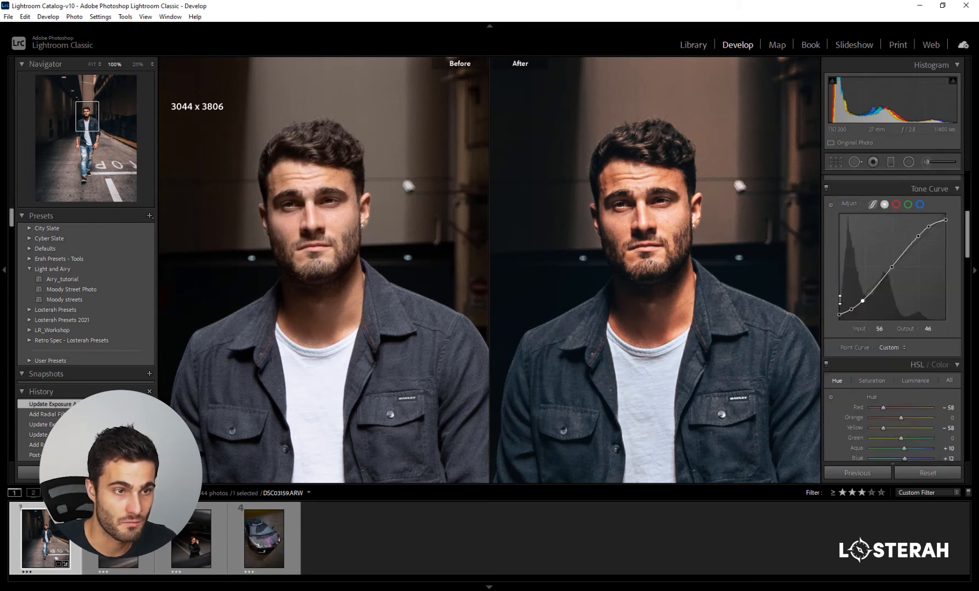
scroll(848, 315, down, 2)
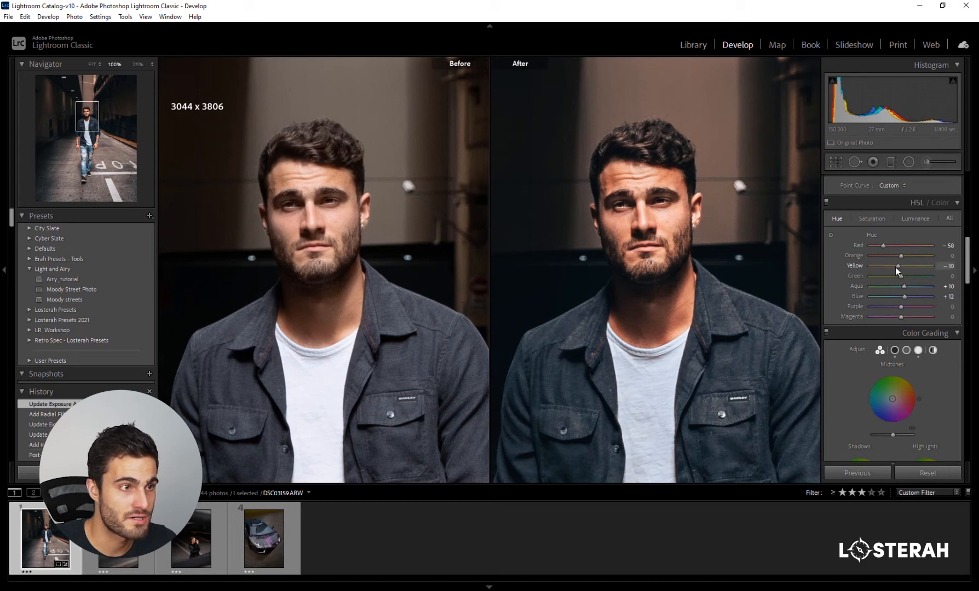
drag(877, 267, 903, 260)
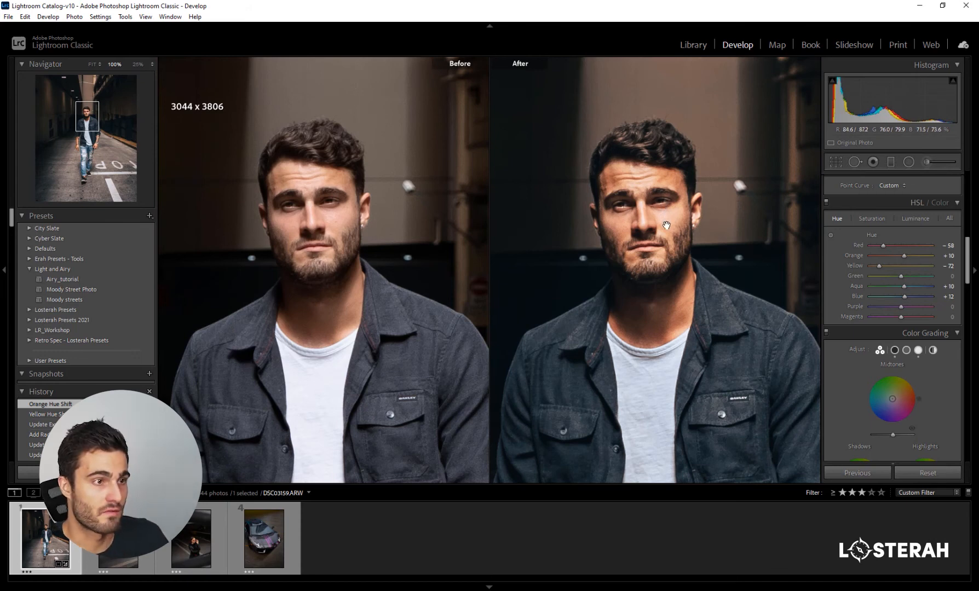
key(y)
click(514, 242)
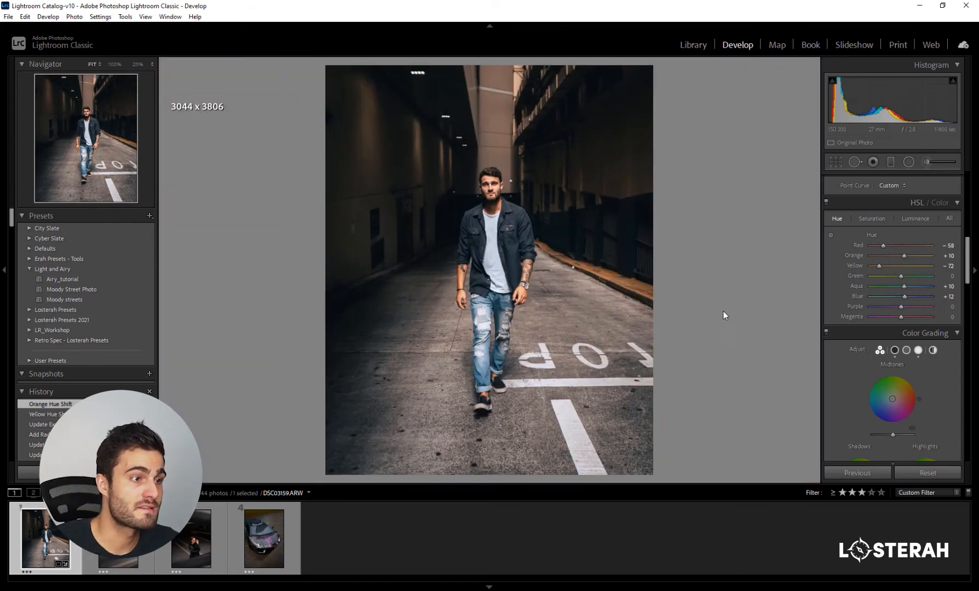
click(904, 257)
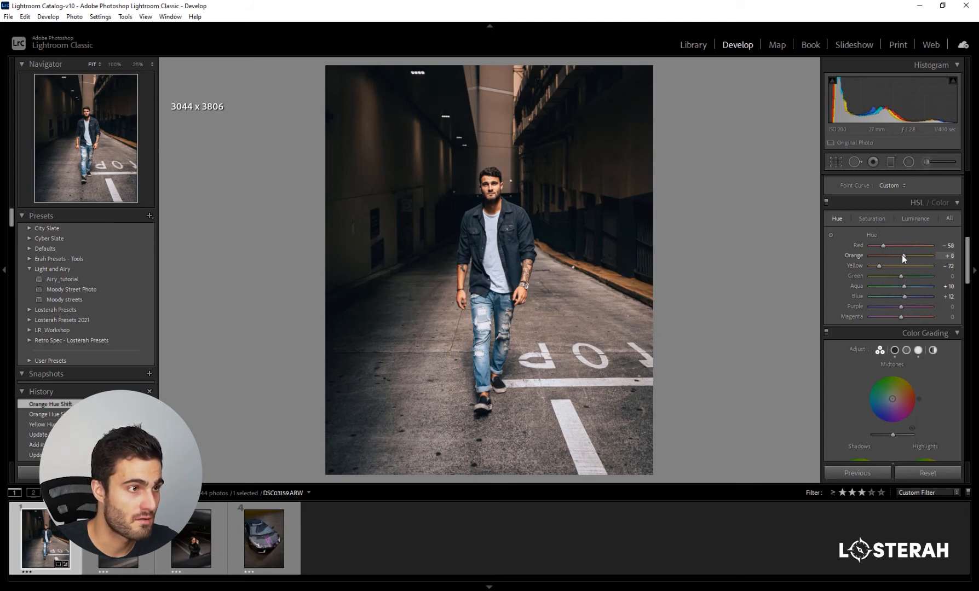
- Brighten the man's whole body with a tall inverted radial filter around him, using feather 100 and exposure 0.30
click(909, 162)
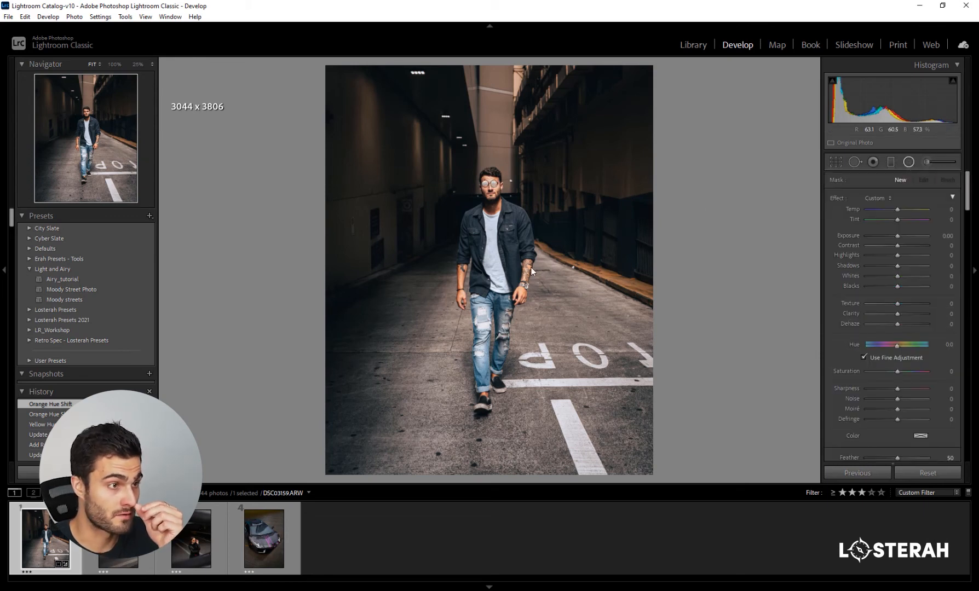
drag(495, 270, 551, 402)
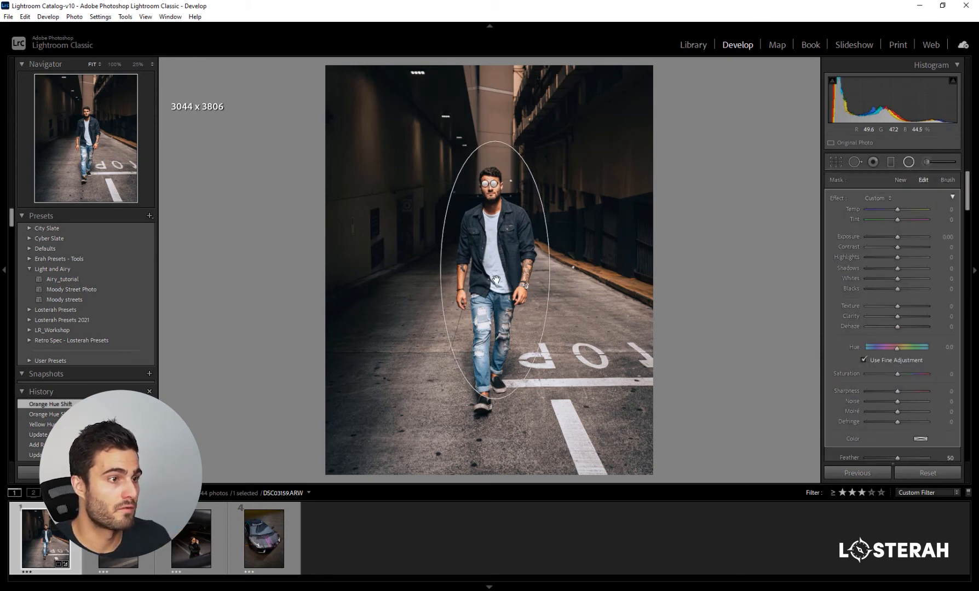
scroll(841, 319, down, 3)
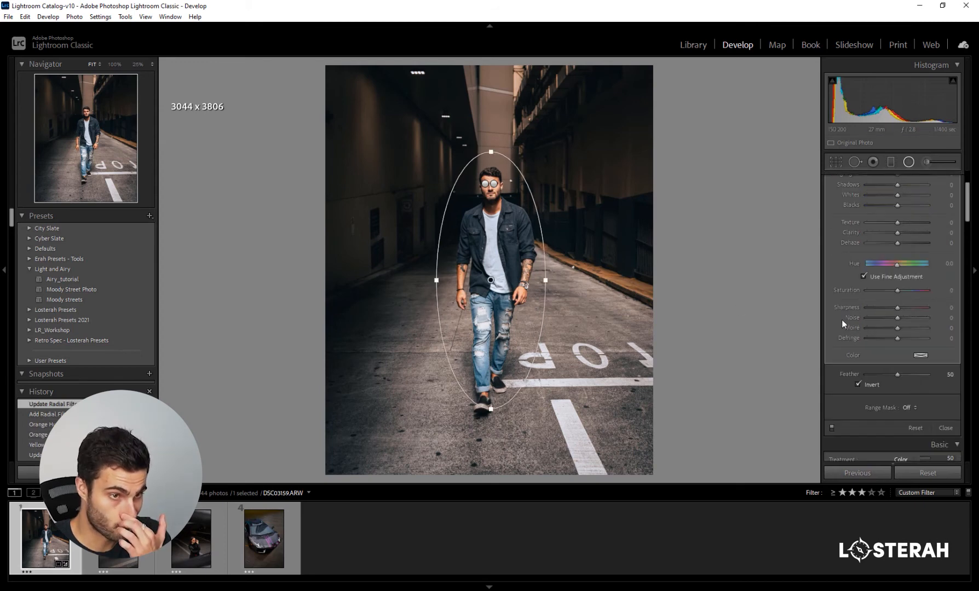
drag(898, 374, 949, 372)
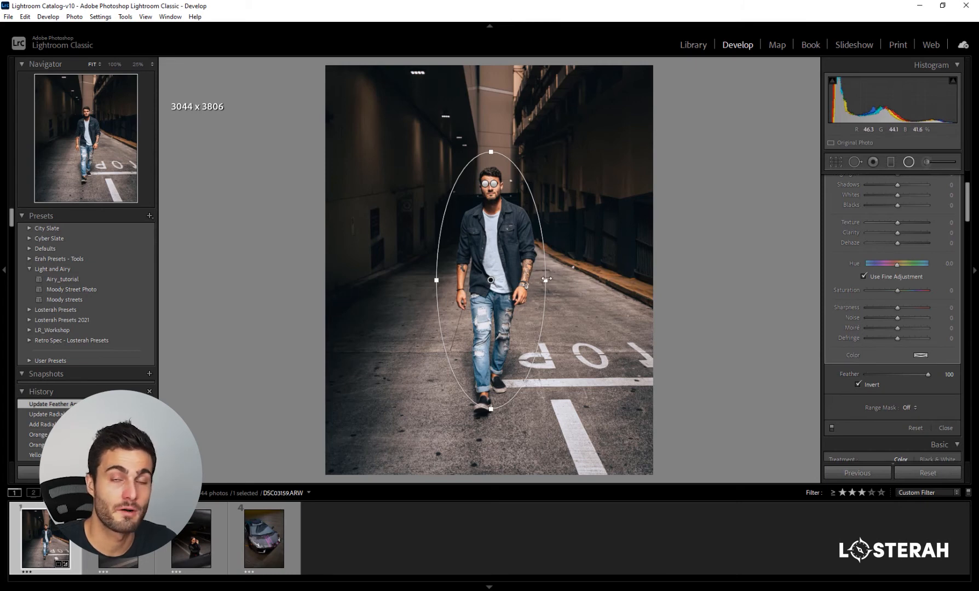
scroll(837, 266, up, 3)
drag(899, 237, 901, 236)
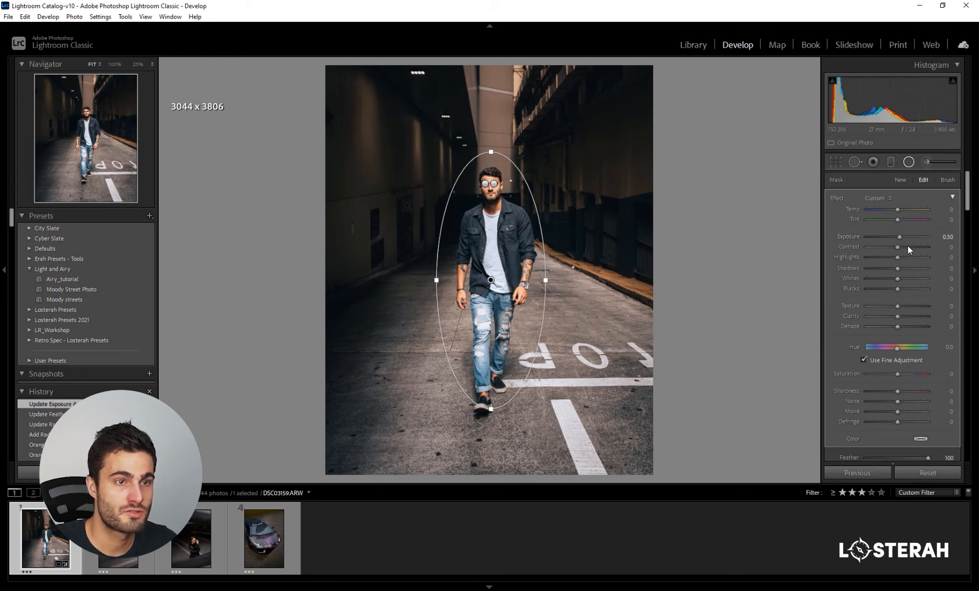
key(shift+m)
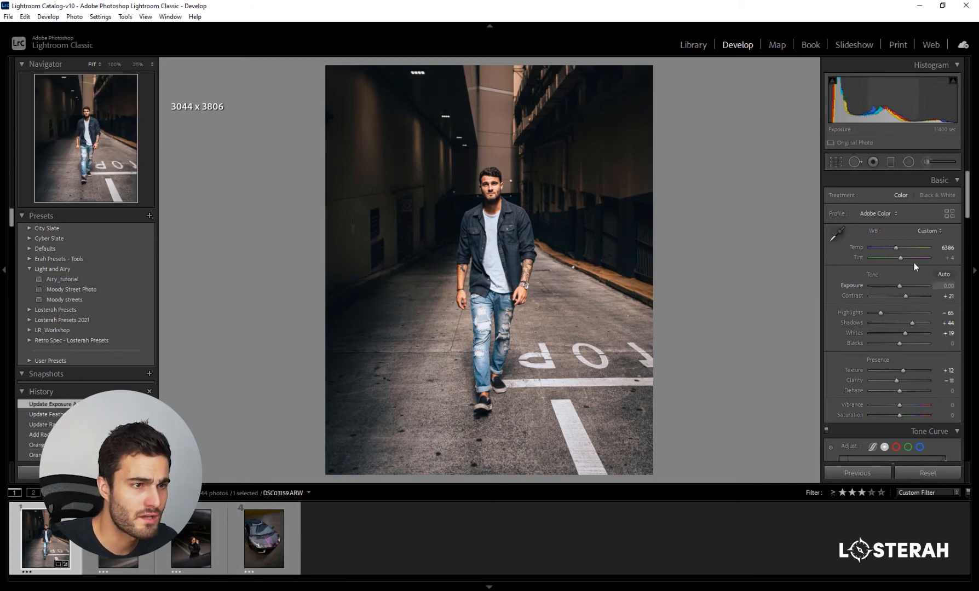
- Set the white balance tint to -5 and the temperature to 6737
drag(902, 258, 900, 258)
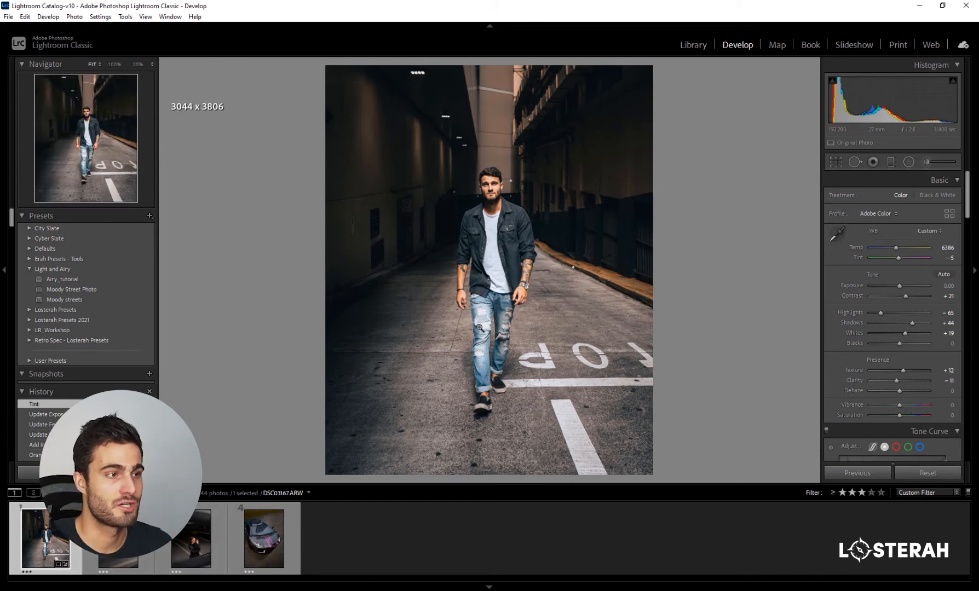
drag(897, 251, 900, 250)
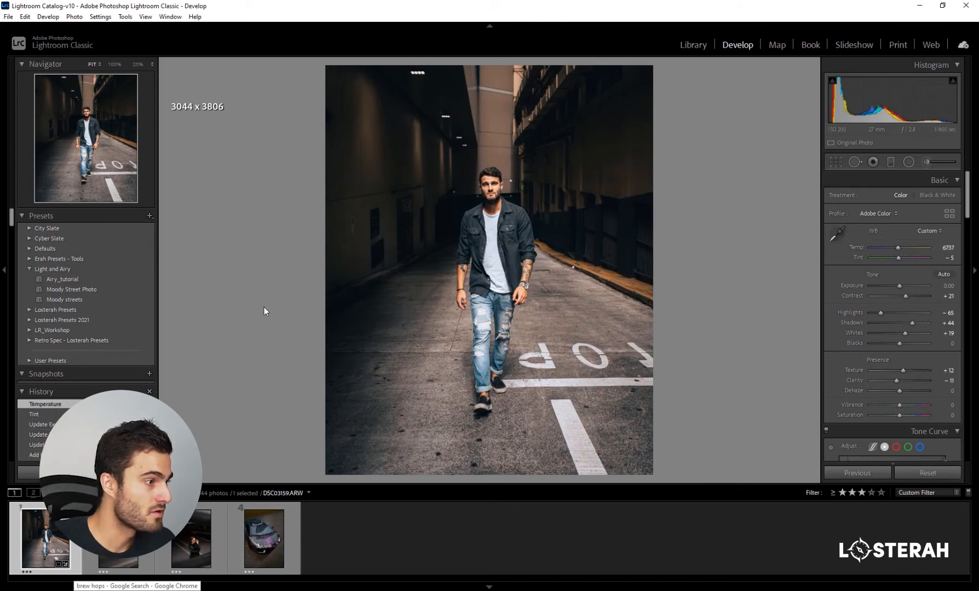
- Save the current look as a develop preset named Moody Street Preset in the Light and Airy group, leaving out exposure and radial filters
click(149, 216)
click(177, 229)
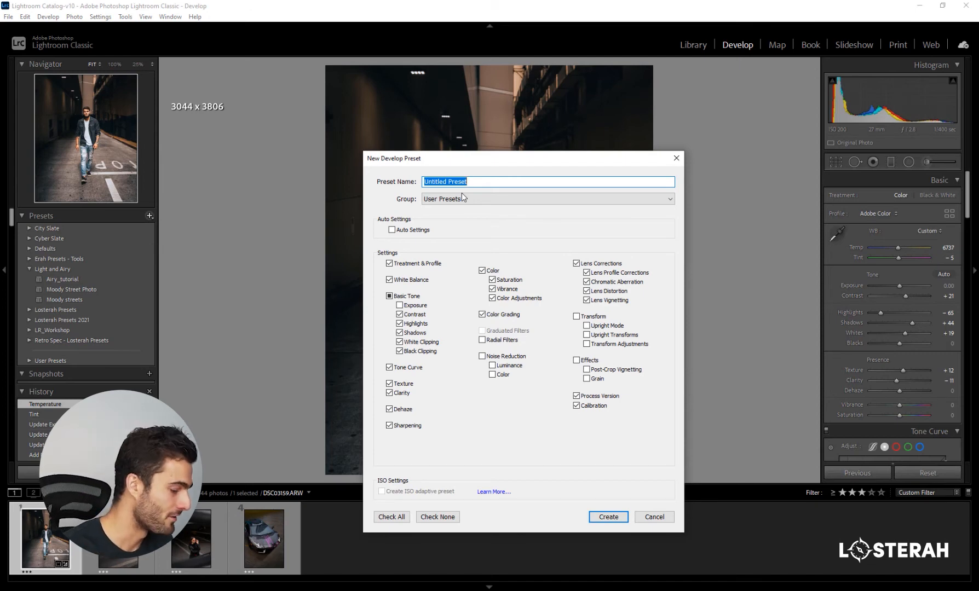
text(Moody)
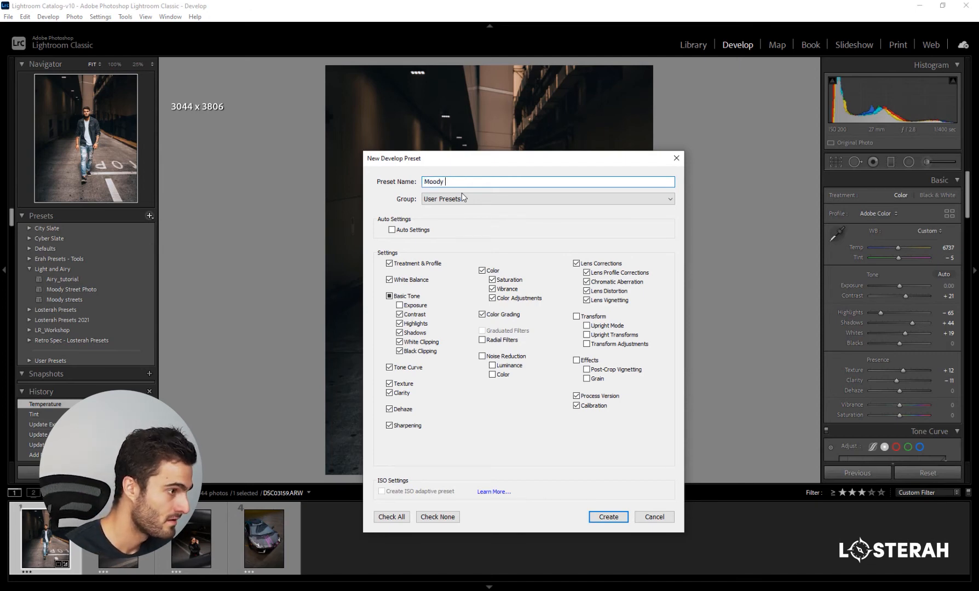
text( Street Preset)
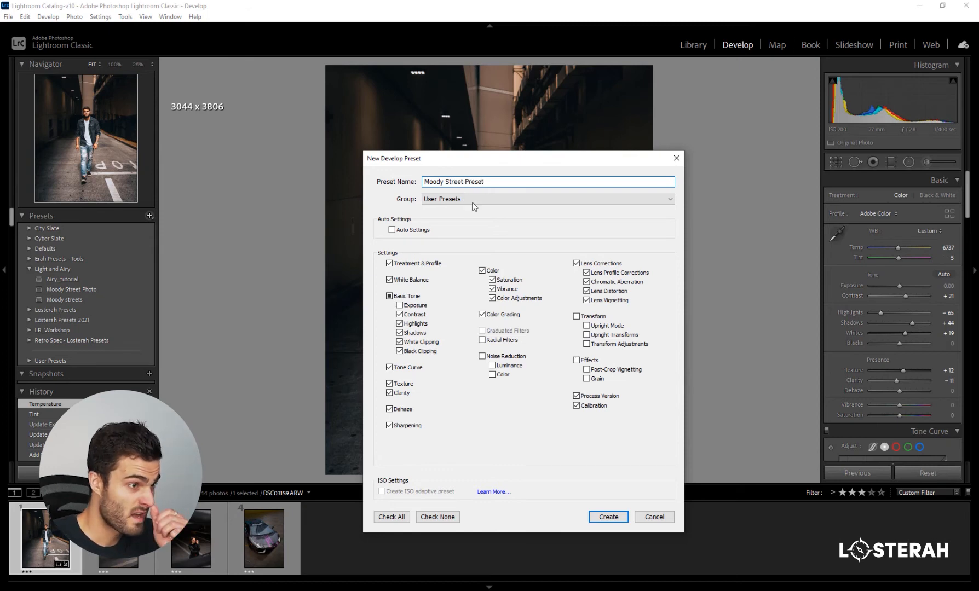
click(474, 201)
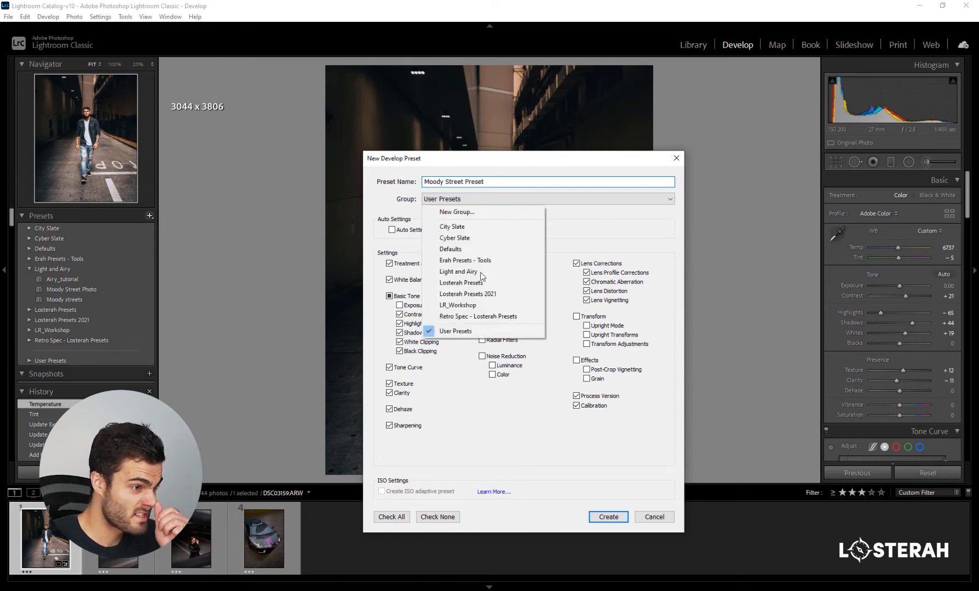
click(482, 272)
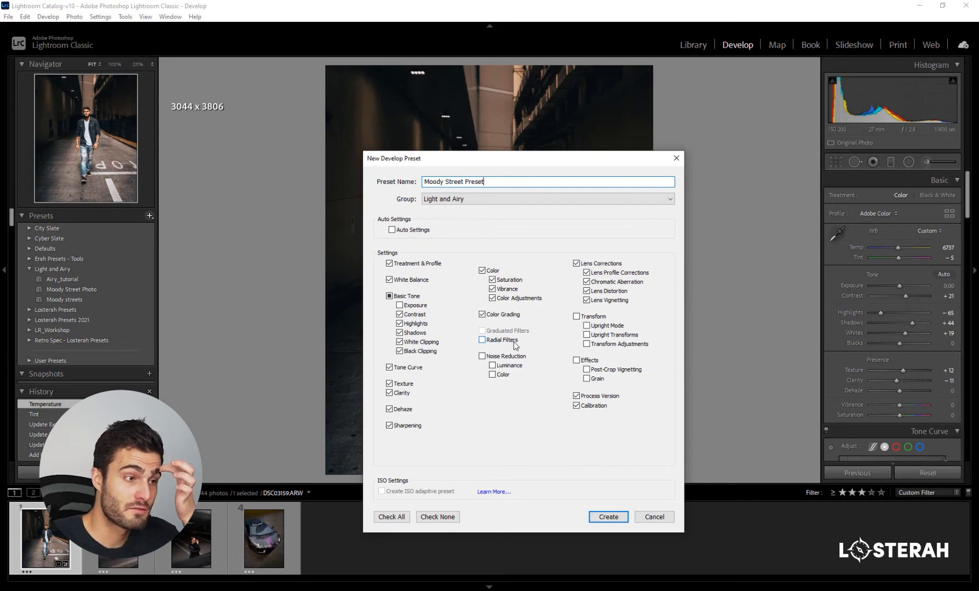
drag(541, 161, 543, 149)
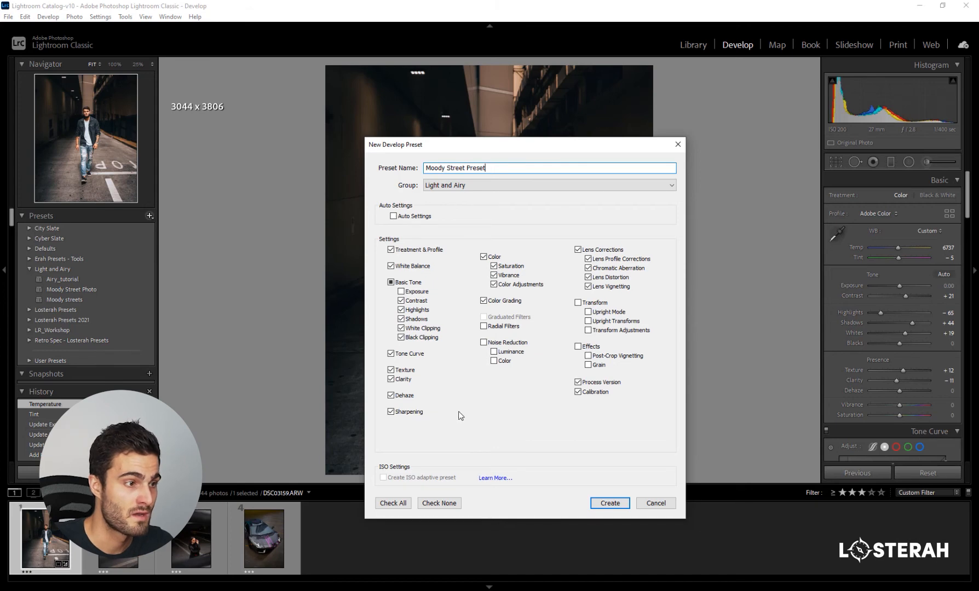
click(614, 504)
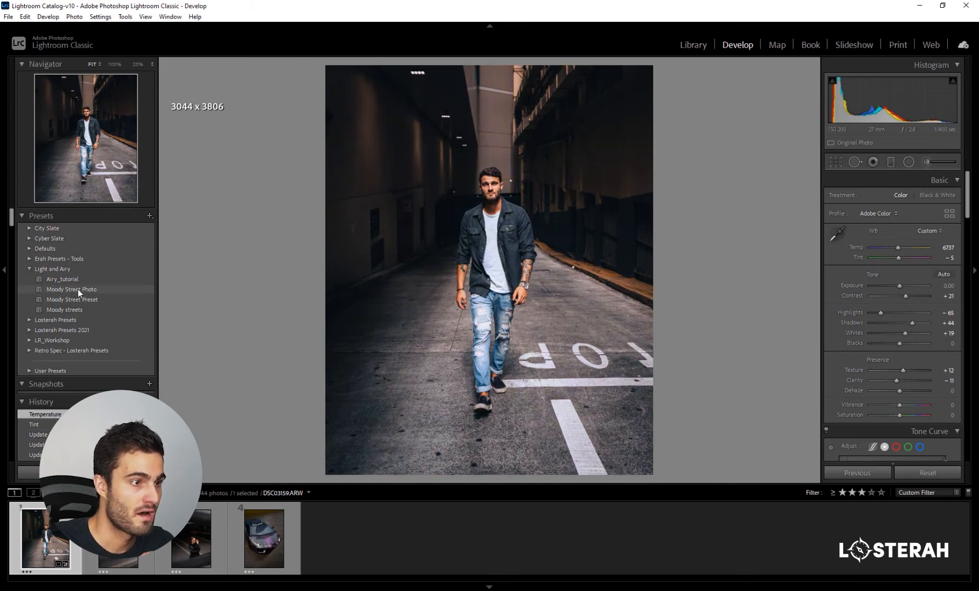
- Review the portrait's tone curve, HSL, color grading, vignette and calibration settings
scroll(841, 339, down, 10)
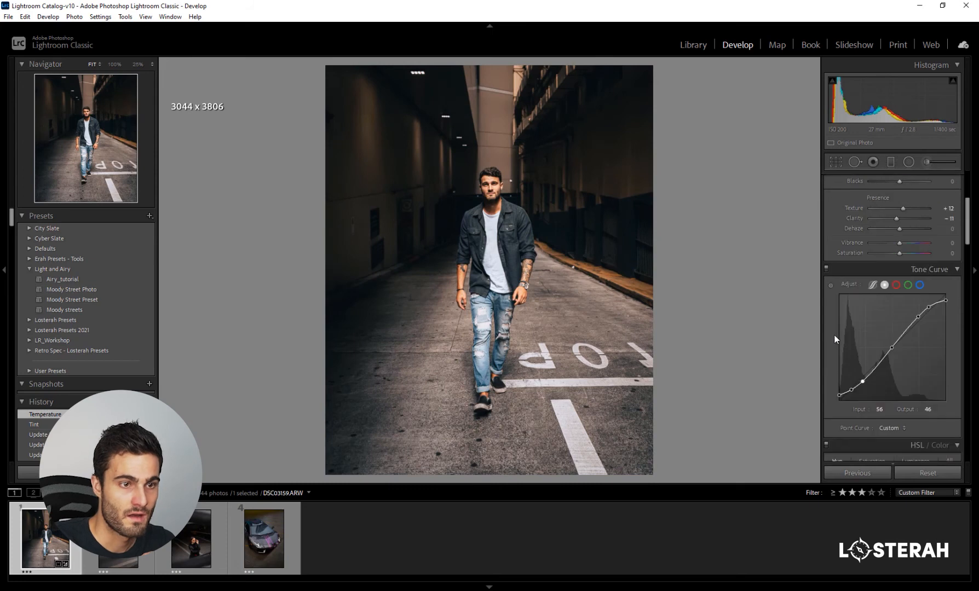
scroll(834, 335, down, 10)
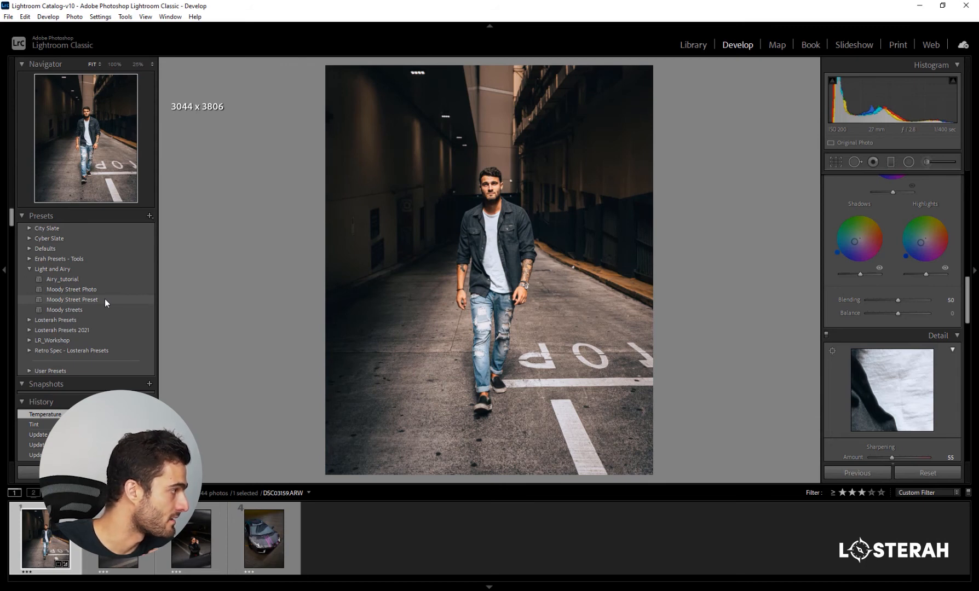
scroll(835, 203, up, 3)
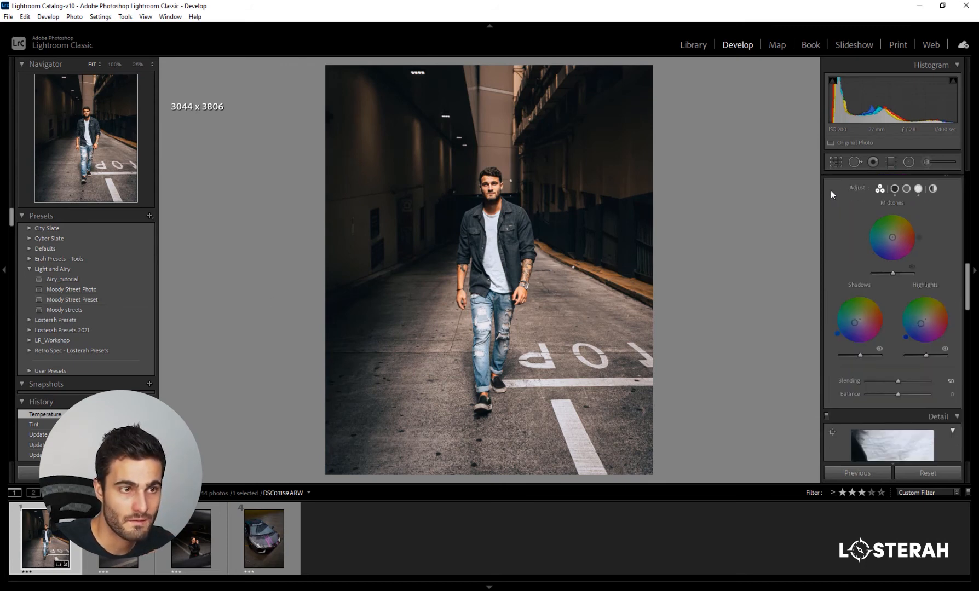
click(827, 252)
click(827, 253)
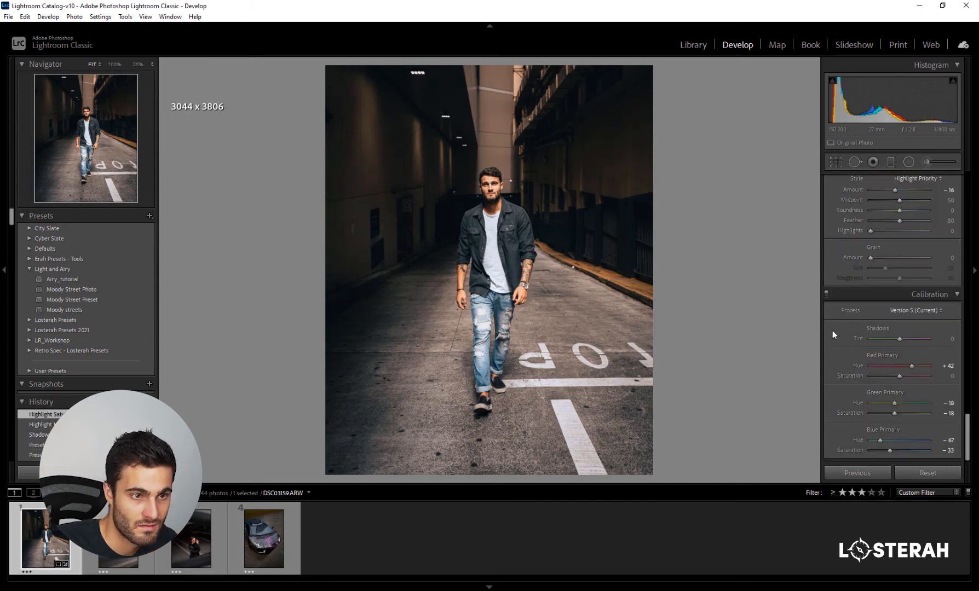
scroll(833, 330, up, 3)
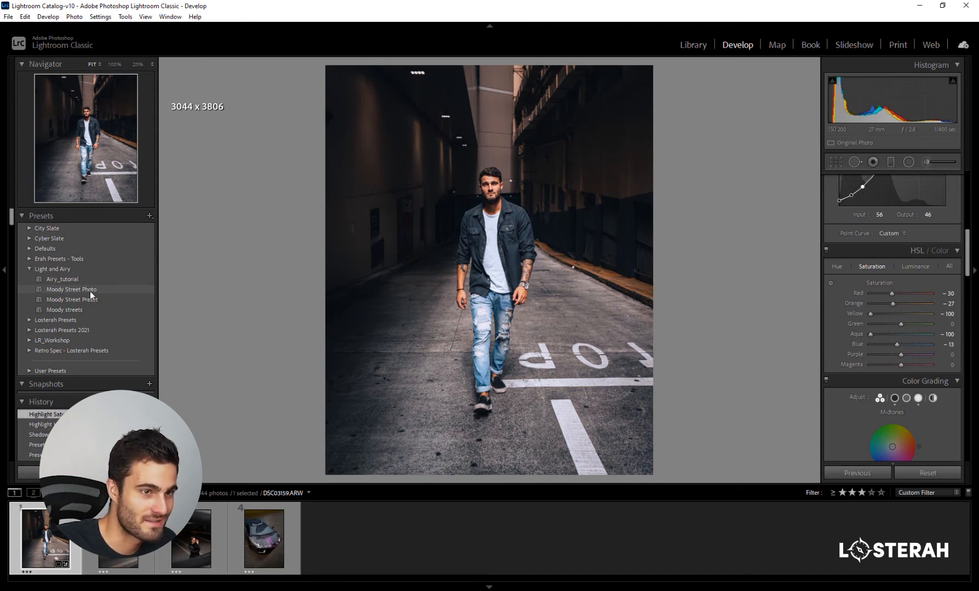
- Try the Moody Street Photo preset on the portrait and inspect its tone curve, HSL and basic settings
click(90, 290)
scroll(854, 291, up, 5)
scroll(836, 302, down, 3)
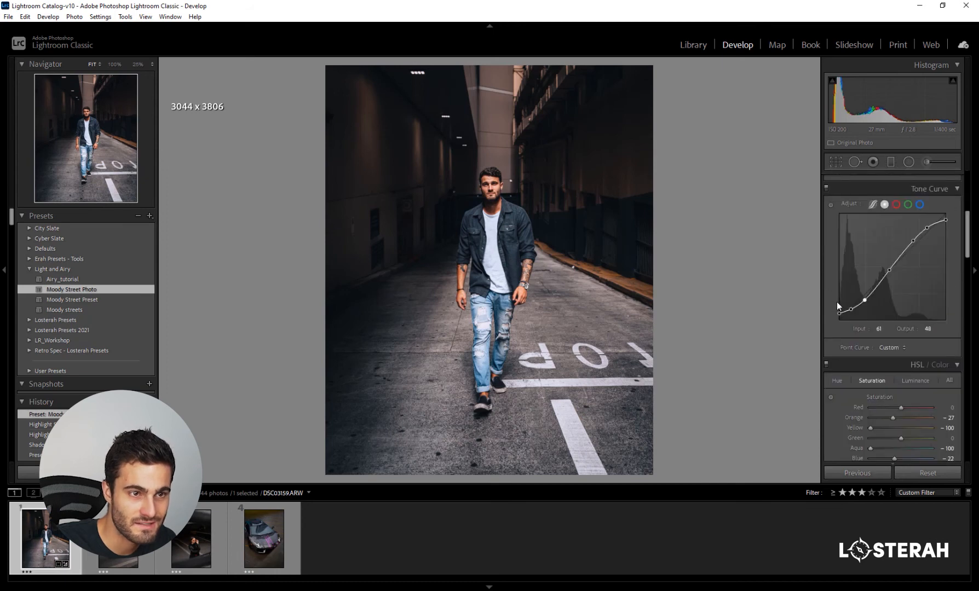
scroll(838, 301, up, 3)
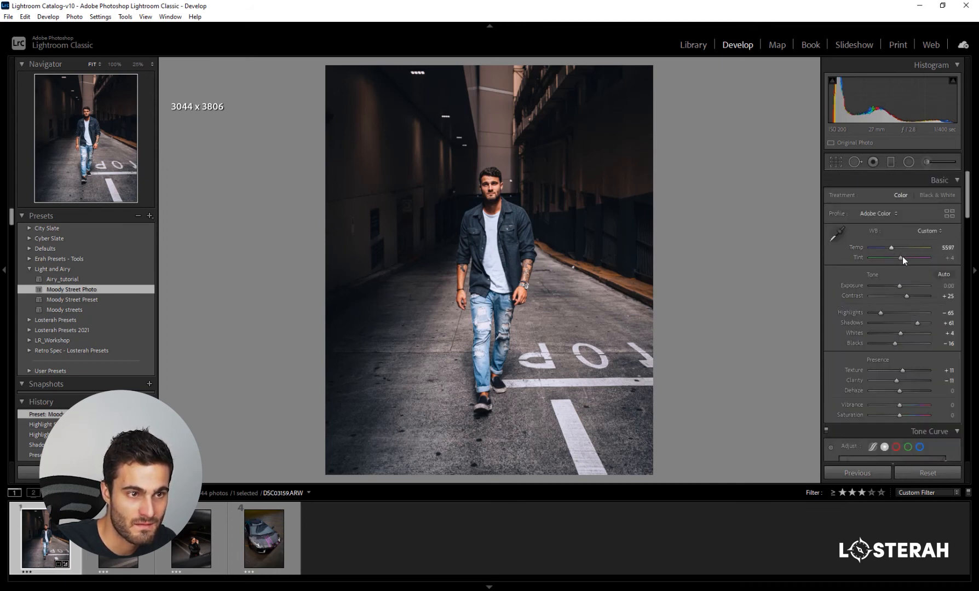
- Apply the Moody Street Preset to the portrait again and cool its white balance temperature
click(69, 300)
drag(898, 247, 893, 248)
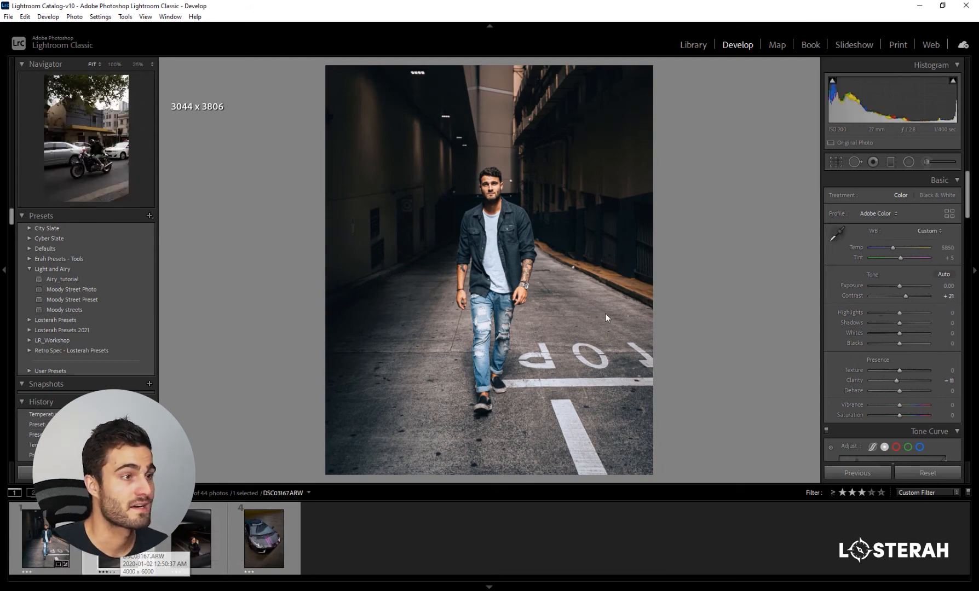
- Open the motorcycle photo DSC03167.ARW and crop it at 4 x 5 tightly around the rider, to about 3418 x 4273 pixels
click(118, 545)
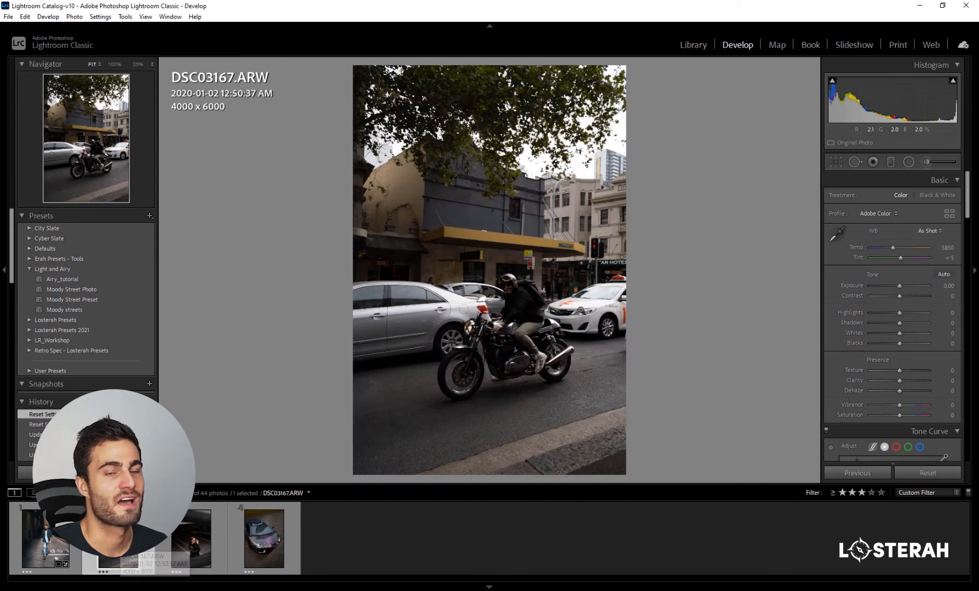
click(836, 162)
click(925, 199)
click(899, 260)
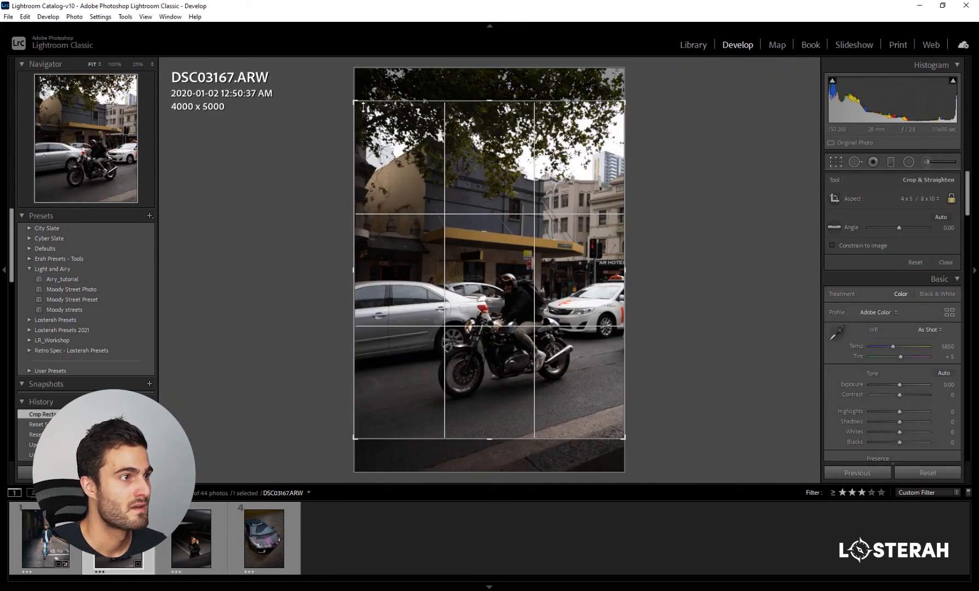
drag(354, 102, 375, 128)
drag(500, 200, 501, 179)
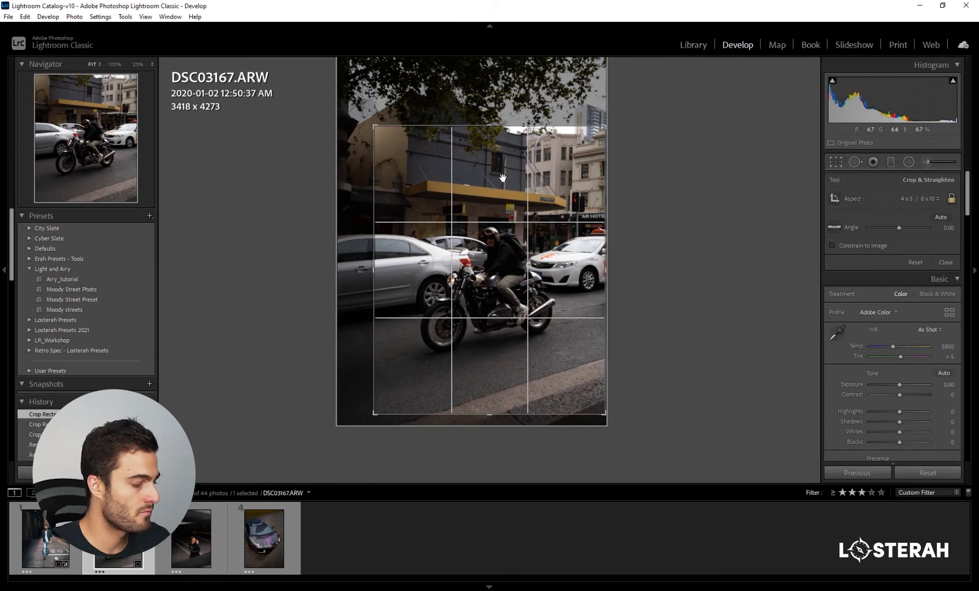
key(Return)
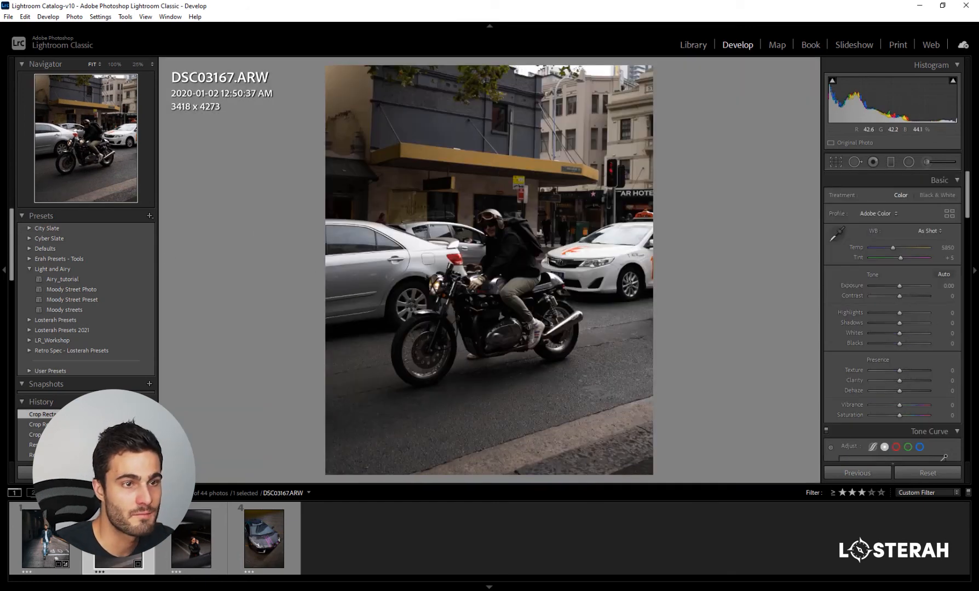
- Set the motorcycle photo's exposure to +0.70 and apply the Moody Street Preset
drag(902, 287, 904, 286)
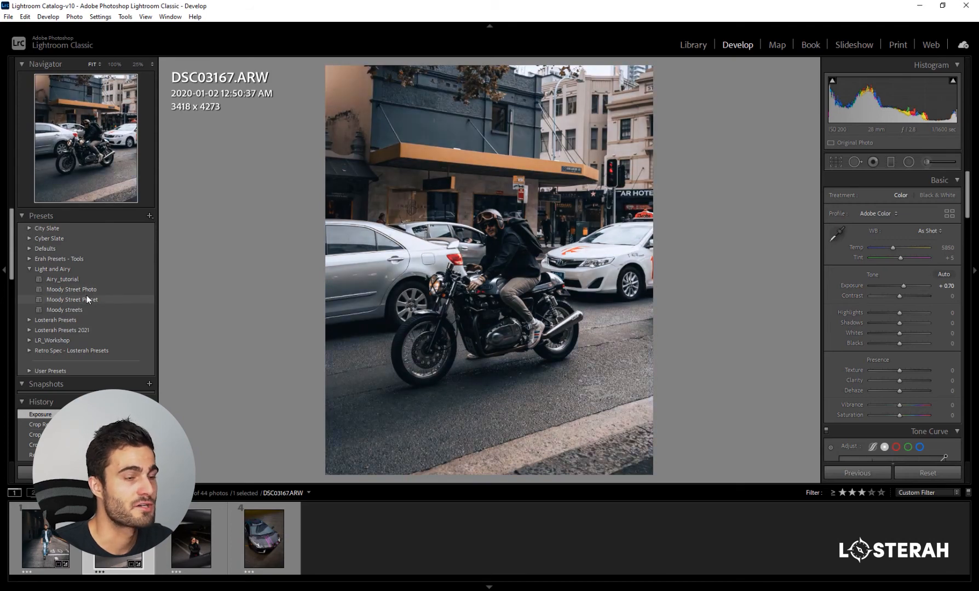
click(87, 299)
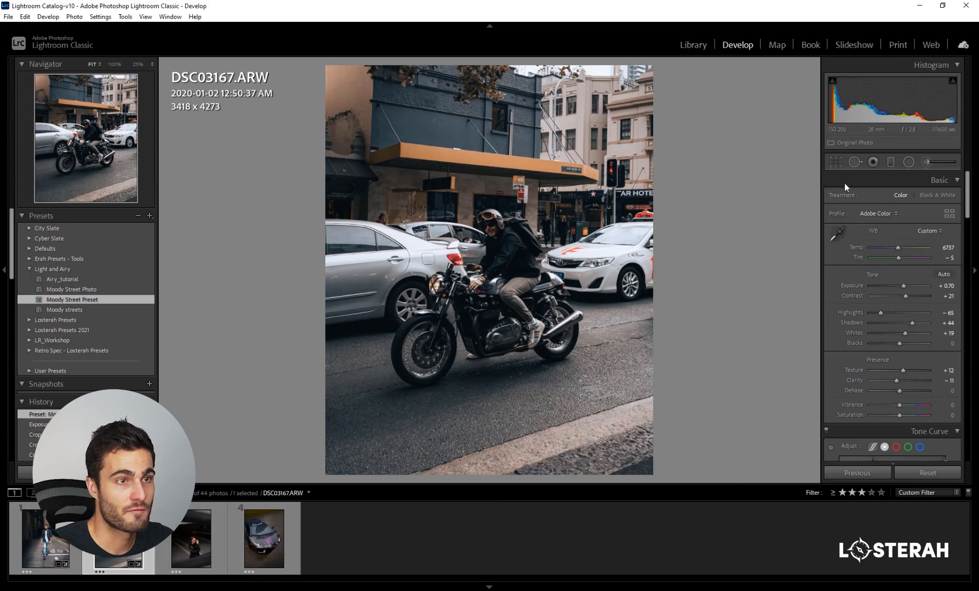
- Straighten the motorcycle photo with a slight crop rotation and set its white balance temperature to 5597
key(r)
drag(733, 225, 715, 223)
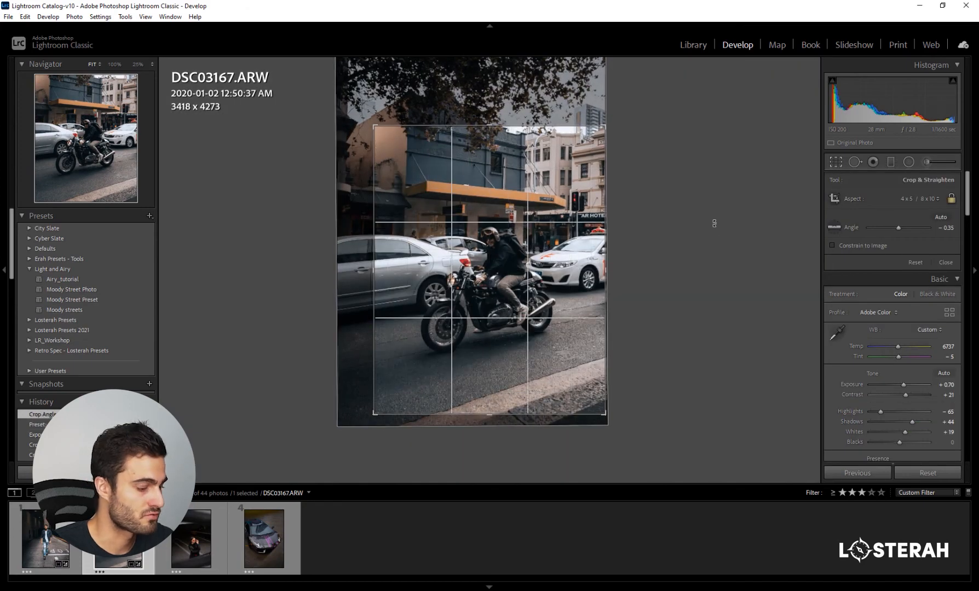
key(r)
drag(899, 249, 891, 247)
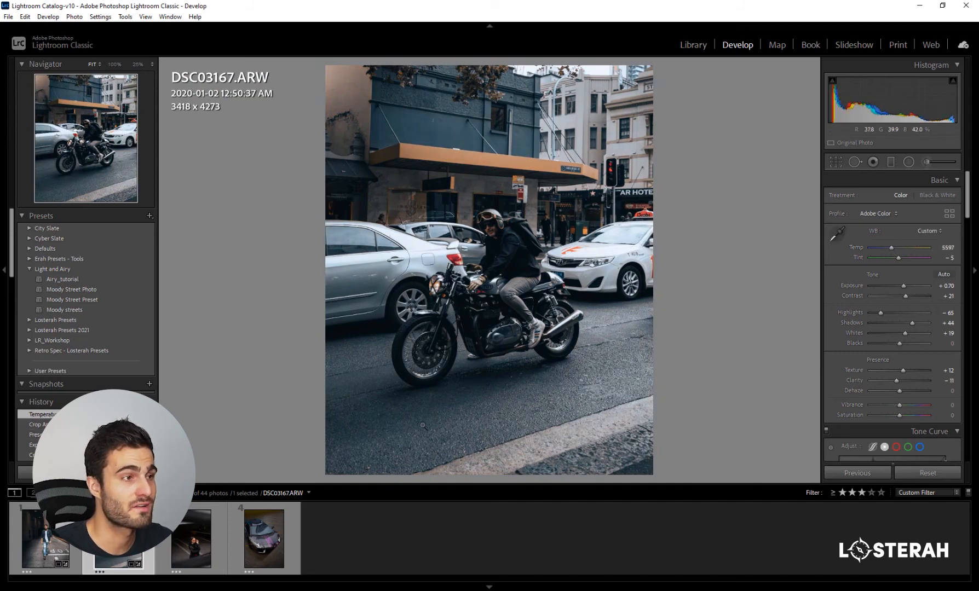
click(837, 163)
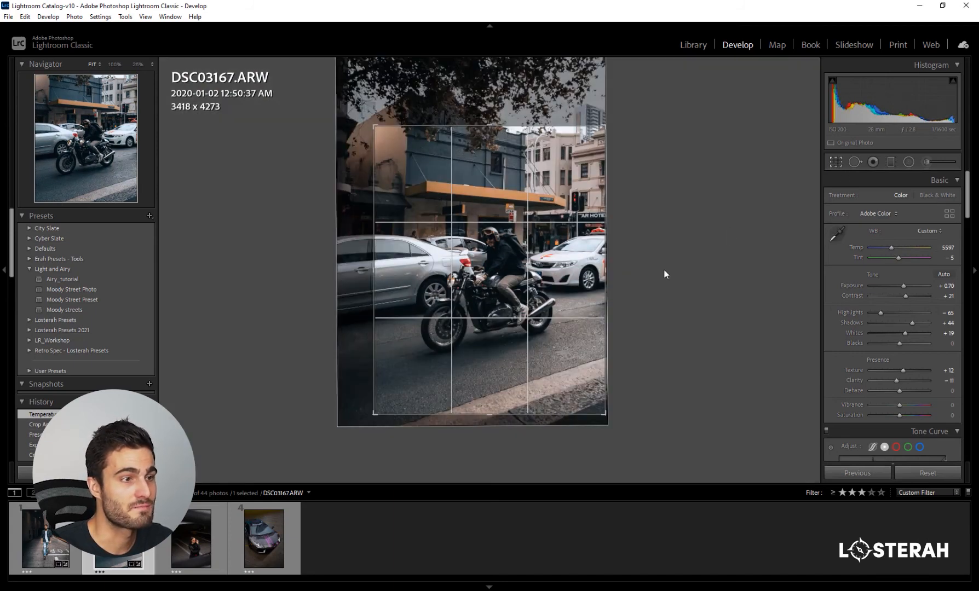
drag(662, 273, 660, 275)
key(Return)
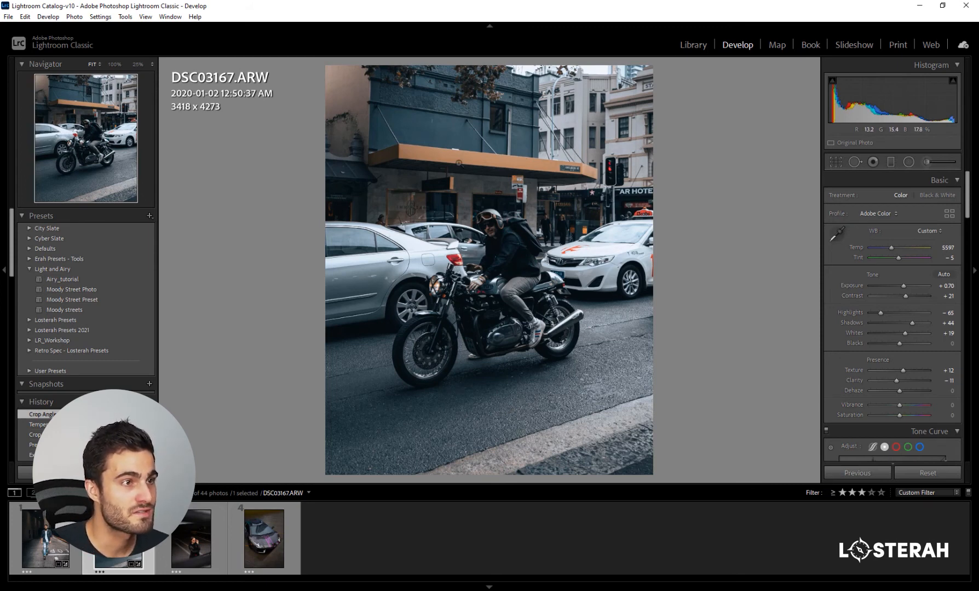
- Brighten the motorcycle and rider with a large radial filter around them, setting its exposure to 0.44
click(908, 161)
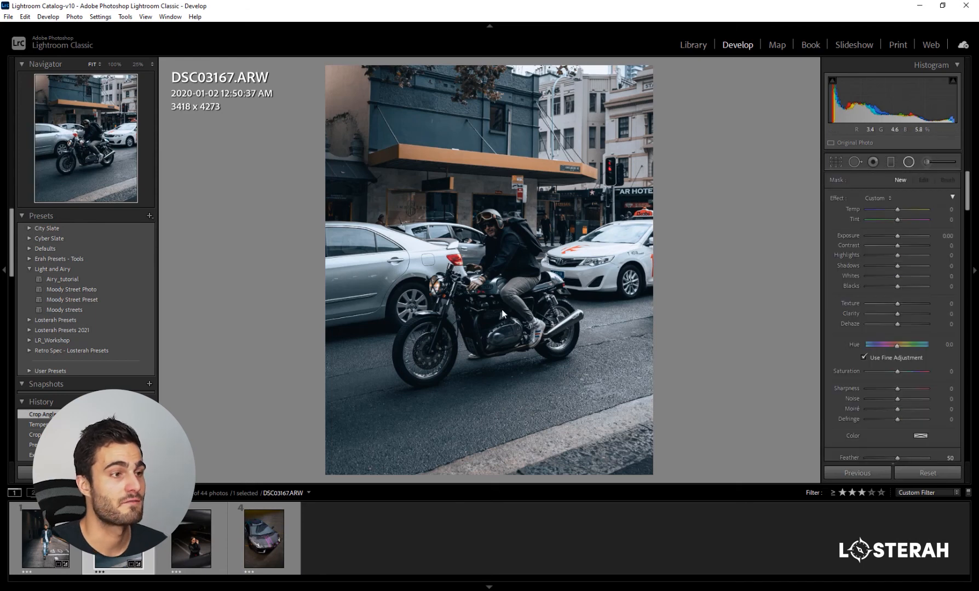
drag(493, 302, 610, 409)
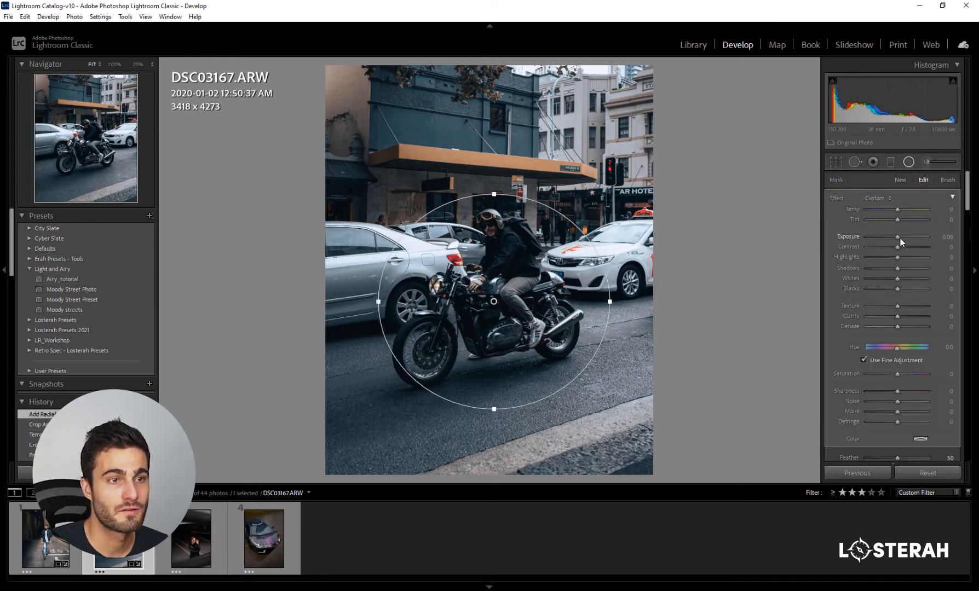
drag(900, 238, 901, 235)
click(909, 162)
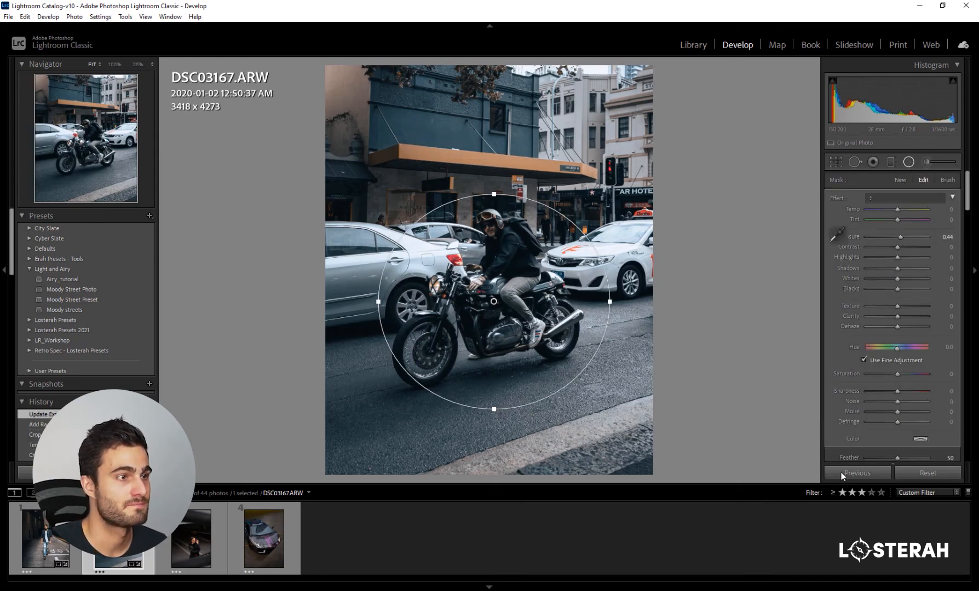
- Set the post-crop vignette amount to -16 and compare the photo before and after side by side
scroll(847, 369, down, 15)
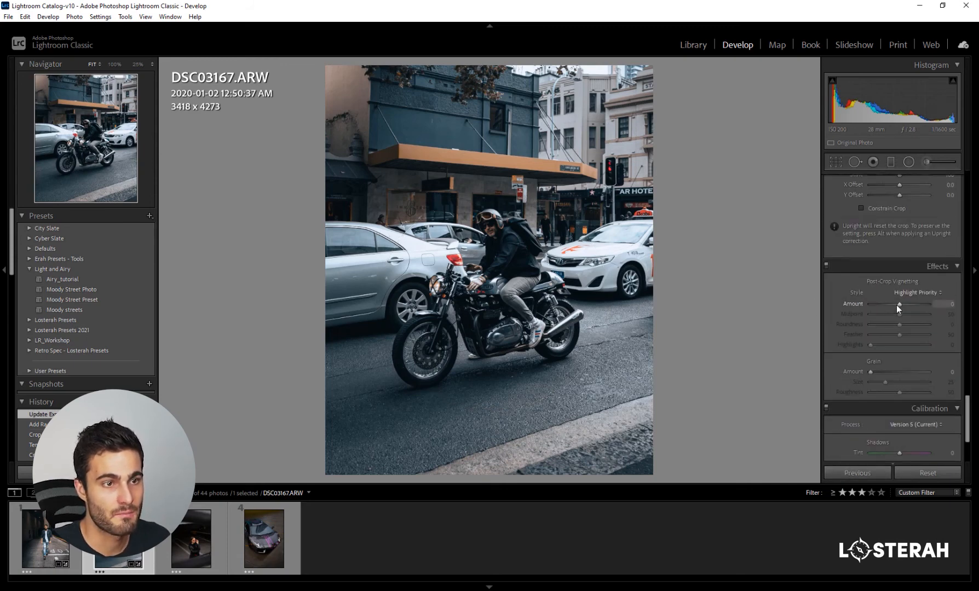
drag(897, 305, 896, 304)
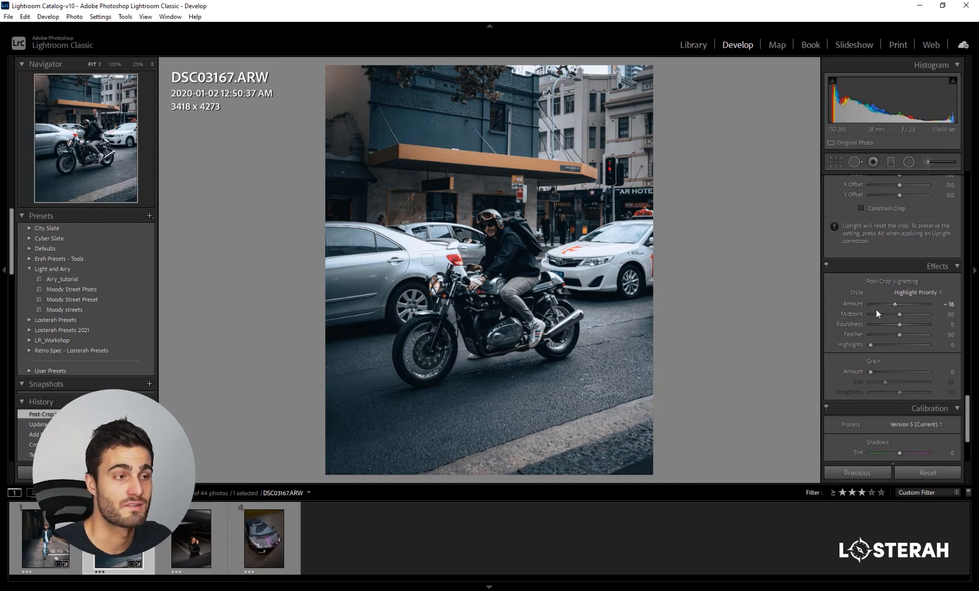
key(y)
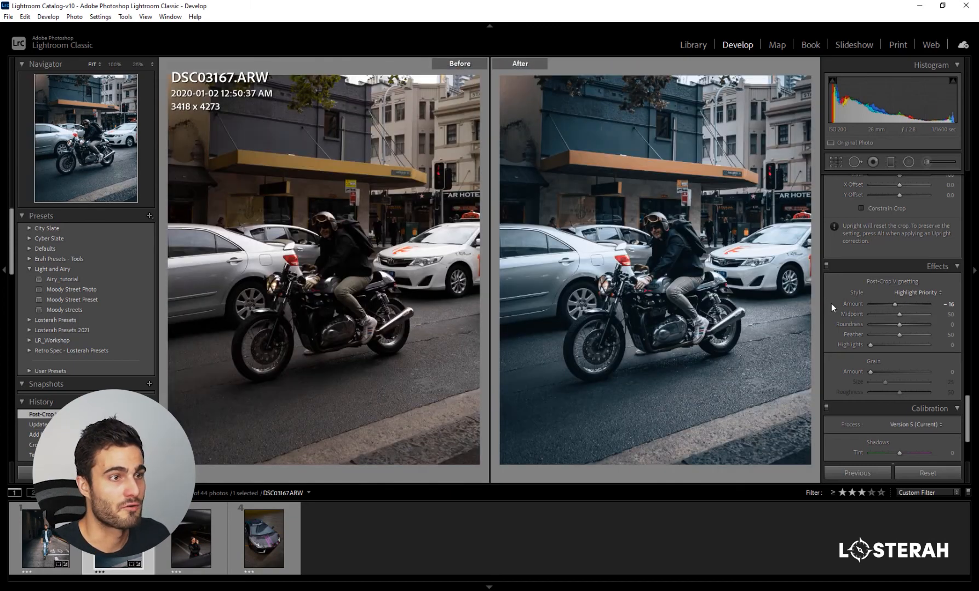
- Raise the HSL saturation of Yellow to +100 on the motorcycle photo
scroll(840, 316, up, 10)
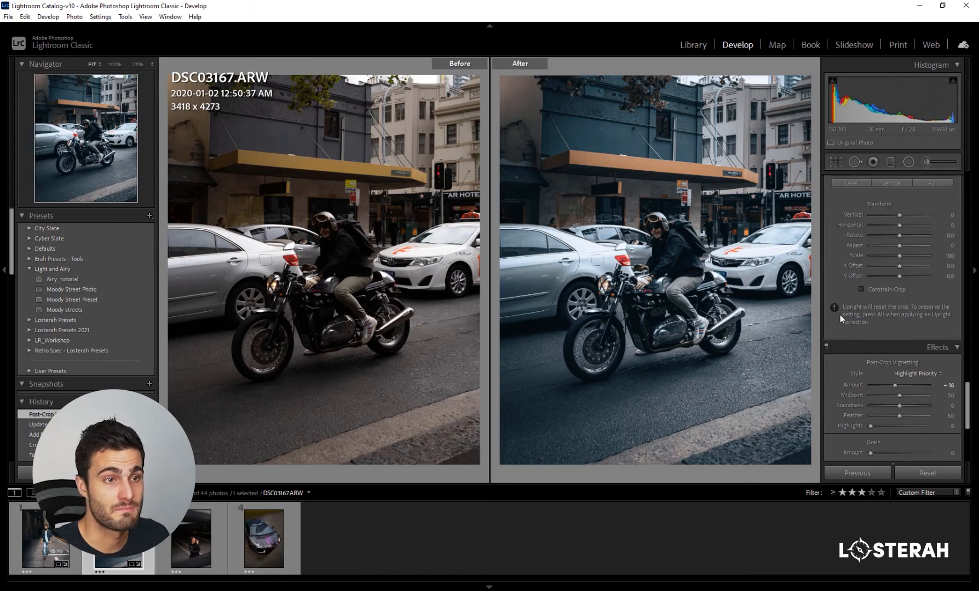
scroll(839, 316, up, 5)
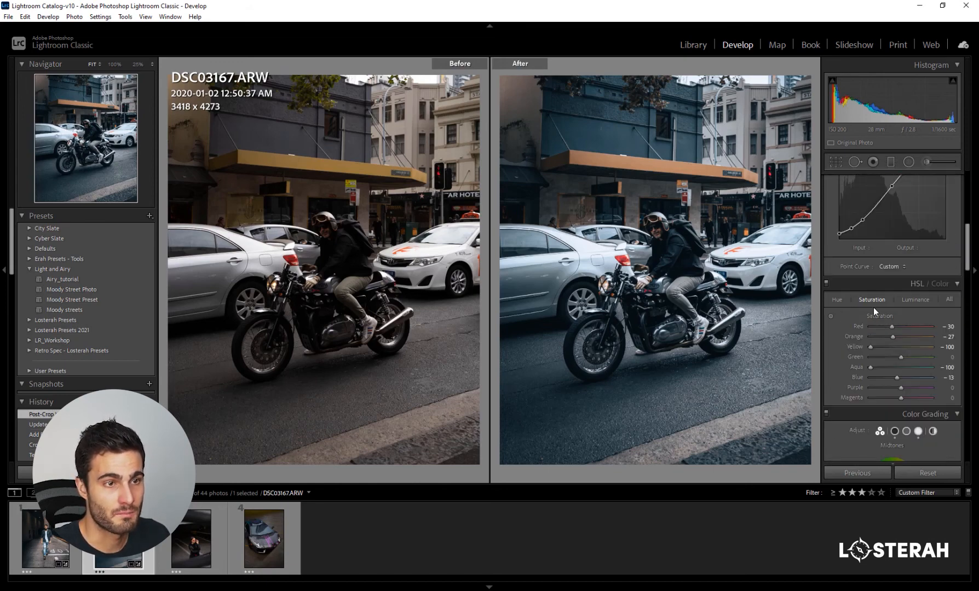
drag(869, 347, 890, 347)
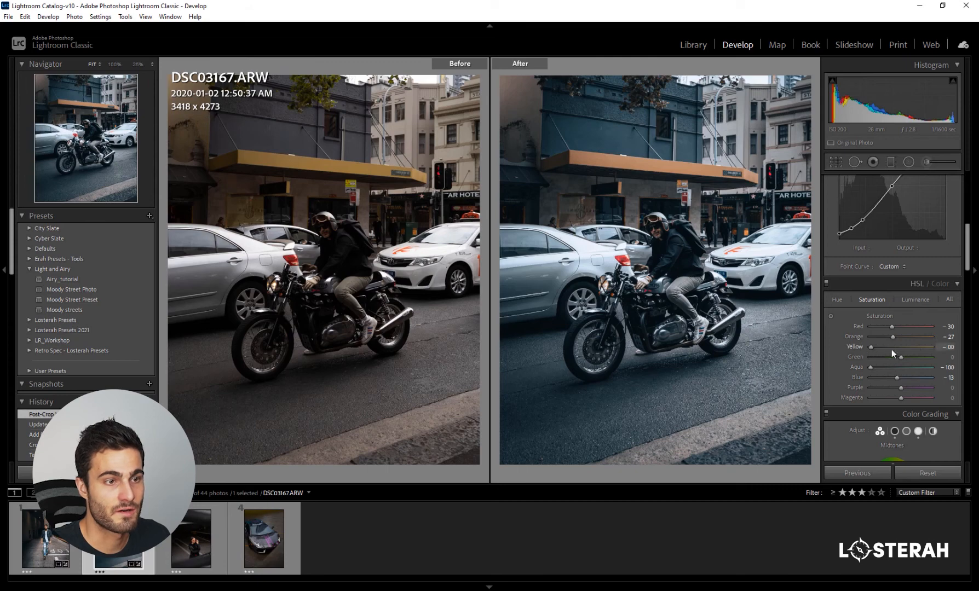
drag(891, 348, 931, 347)
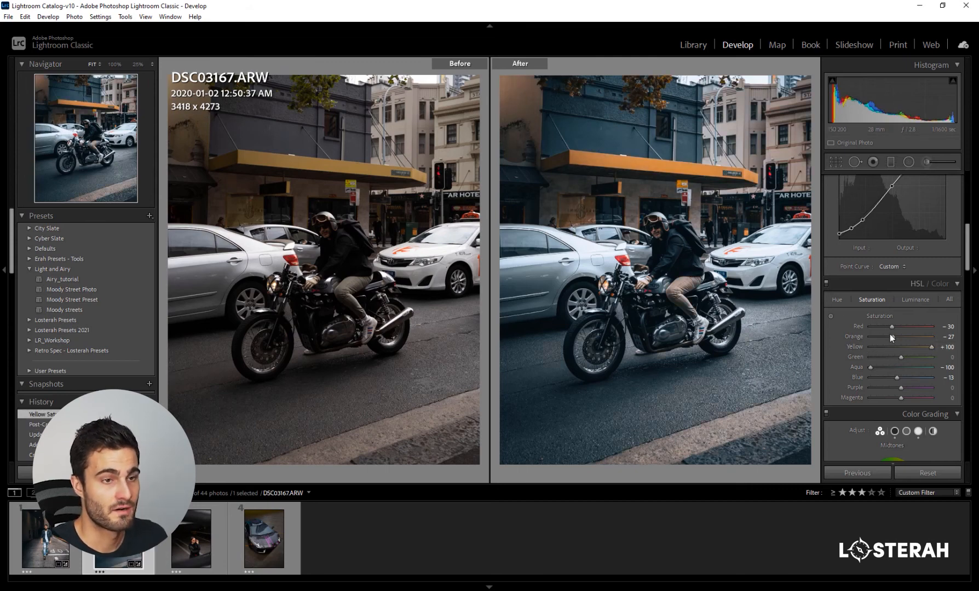
- Set the HSL saturation of Yellow to -100 on the motorcycle photo
drag(932, 346, 826, 352)
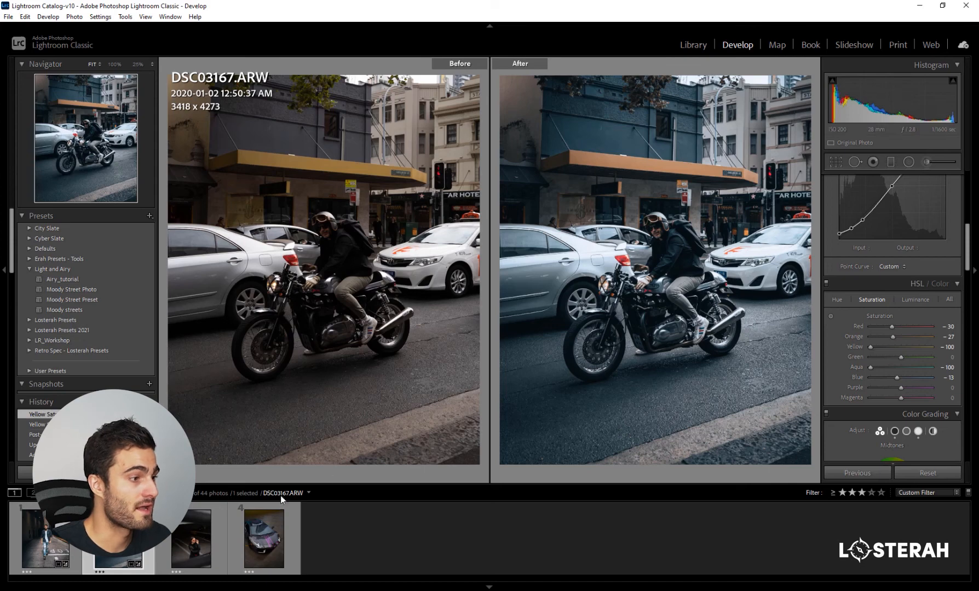
- Open the photo of the woman in red sunglasses and crop it to 4 x 5 / 8 x 10, tightened around her
click(208, 532)
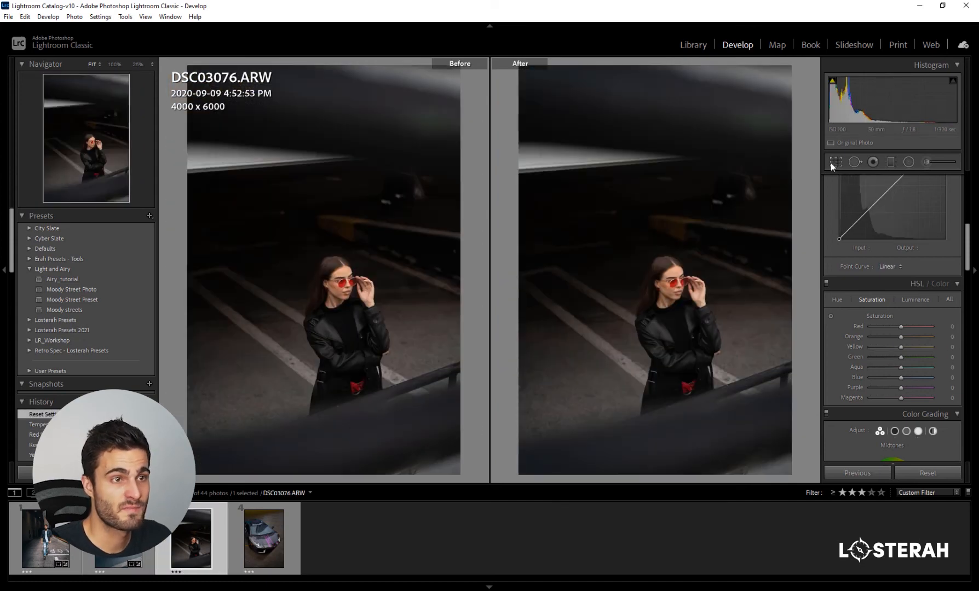
key(r)
click(907, 203)
click(909, 258)
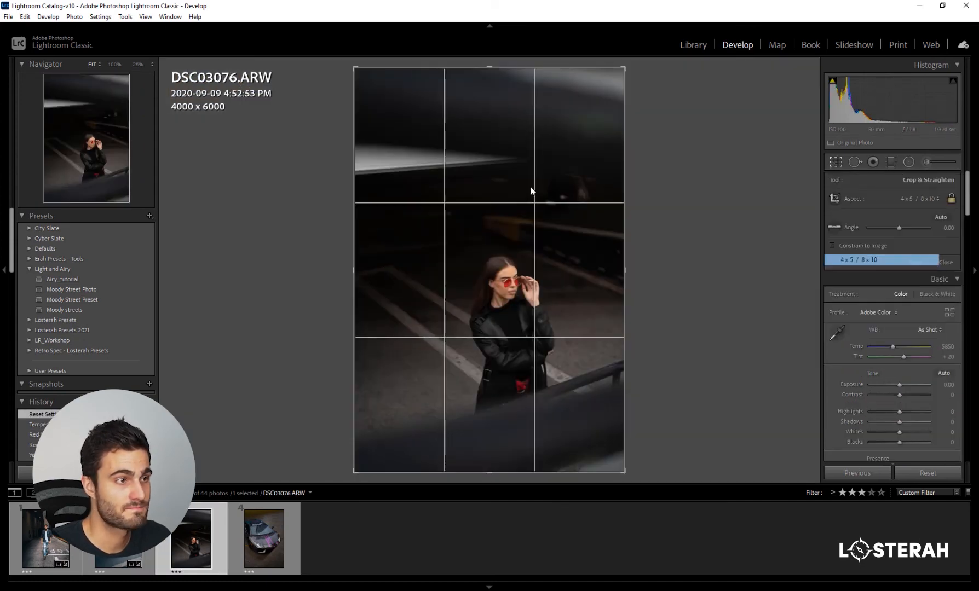
drag(355, 103, 371, 122)
drag(484, 162, 378, 130)
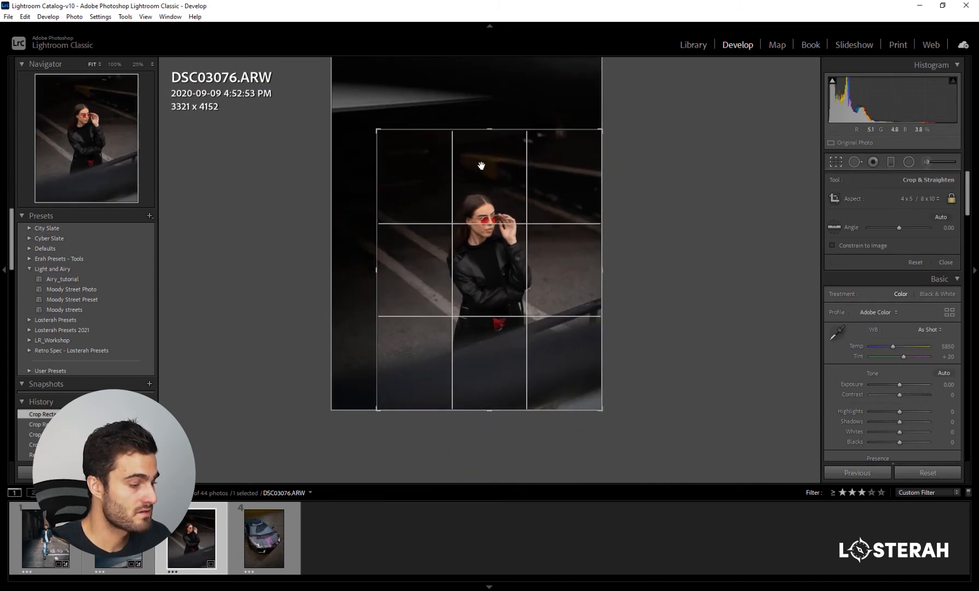
key(Return)
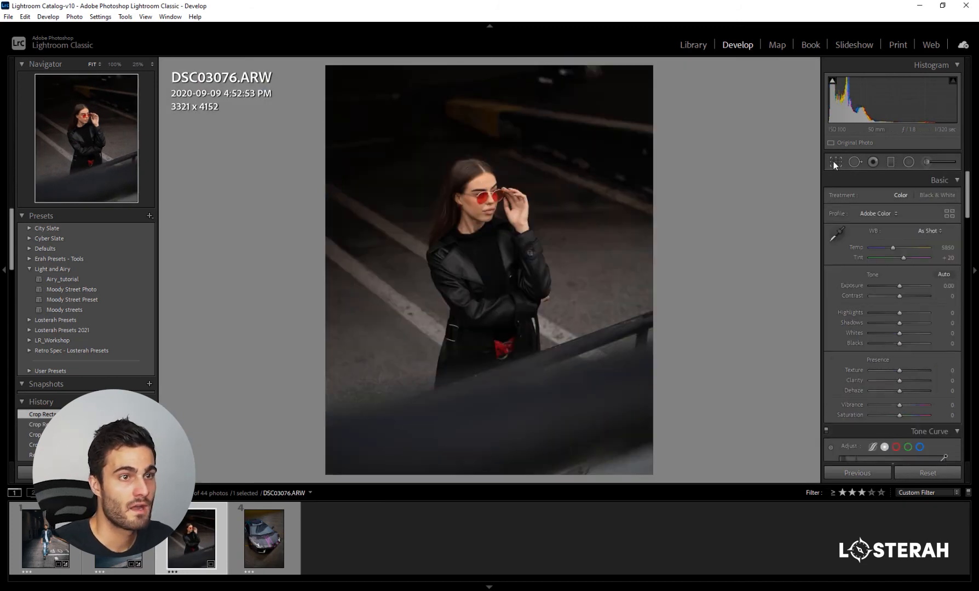
key(r)
key(Return)
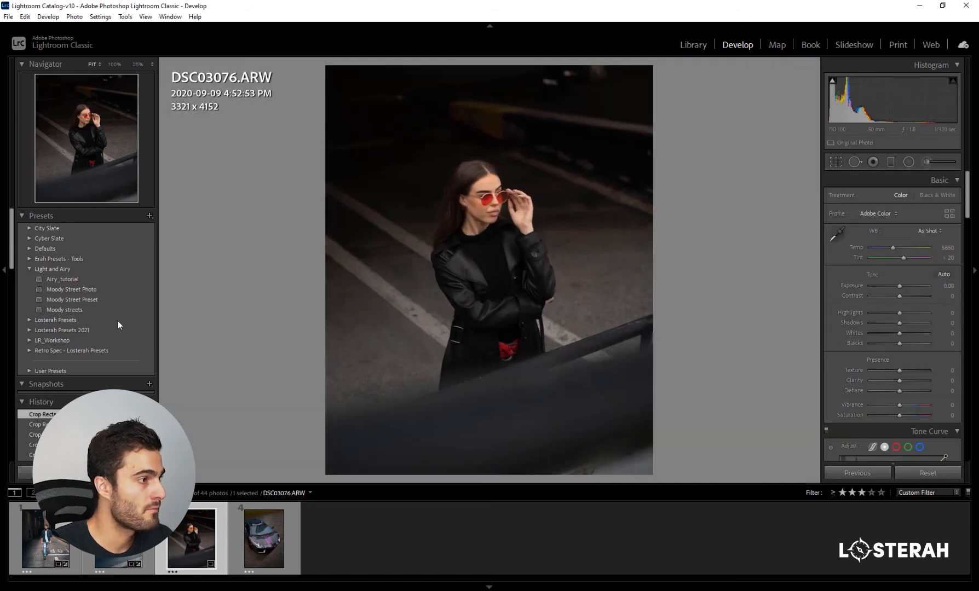
- Apply the Moody Street Preset to the photo of the woman and set its exposure to +0.88
click(98, 301)
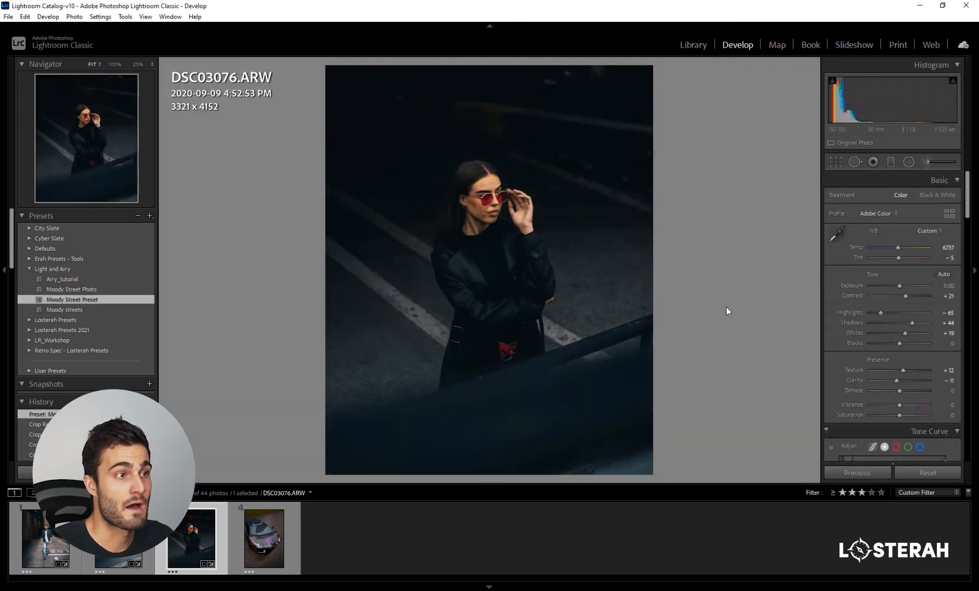
drag(902, 285, 906, 285)
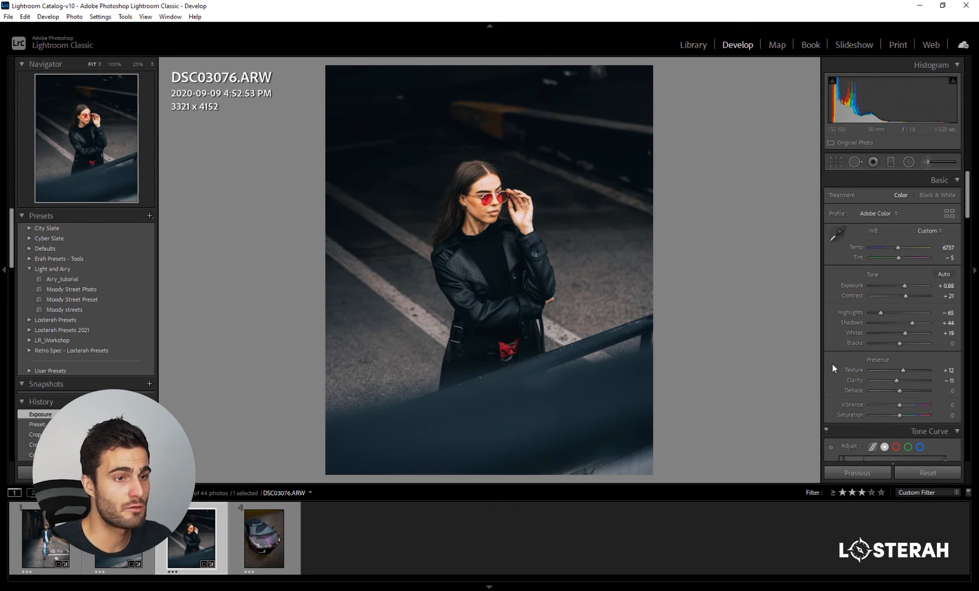
- Set the HSL luminance of Orange to -8 to darken the woman's skin tones
scroll(832, 365, down, 10)
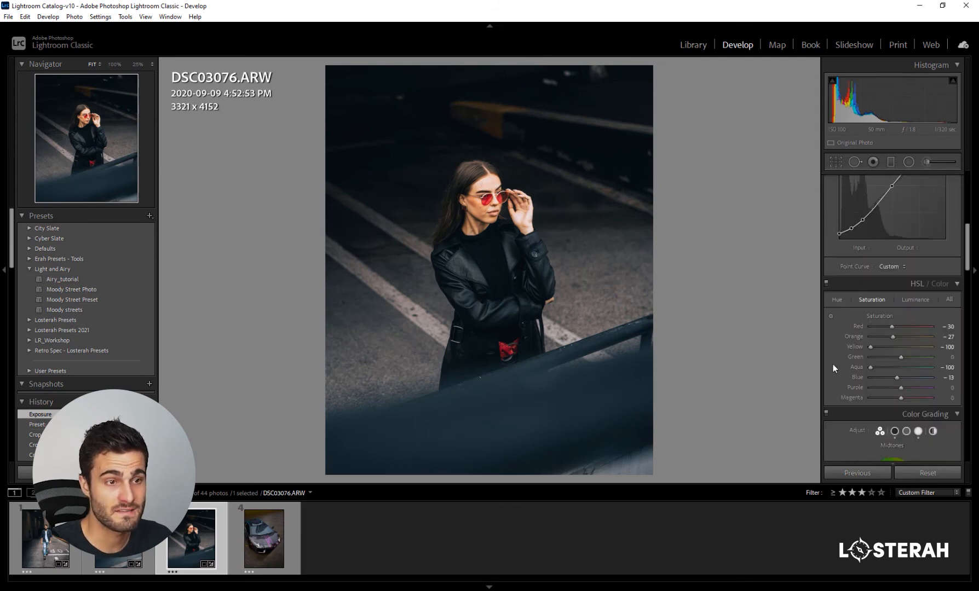
click(915, 300)
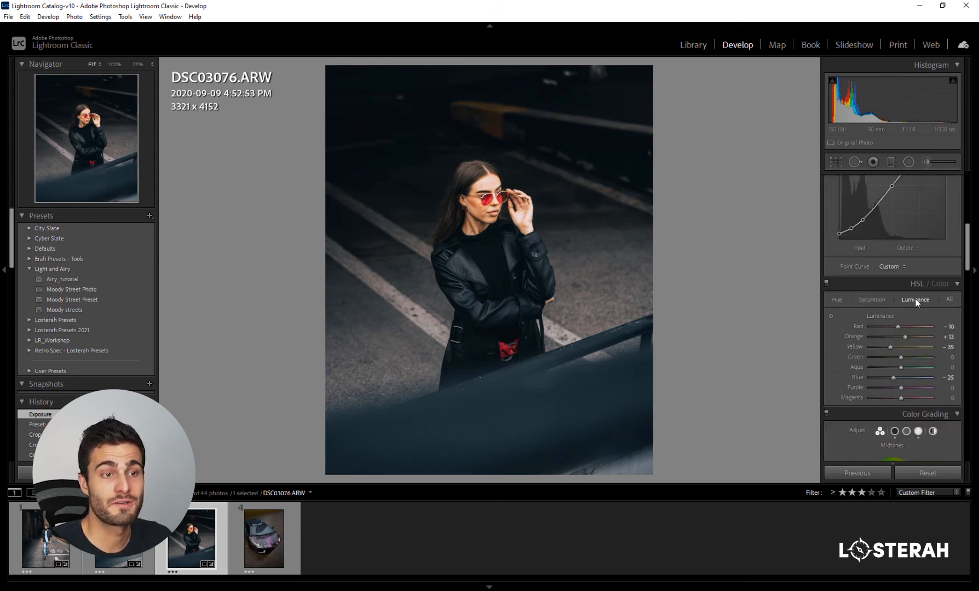
drag(905, 337, 898, 338)
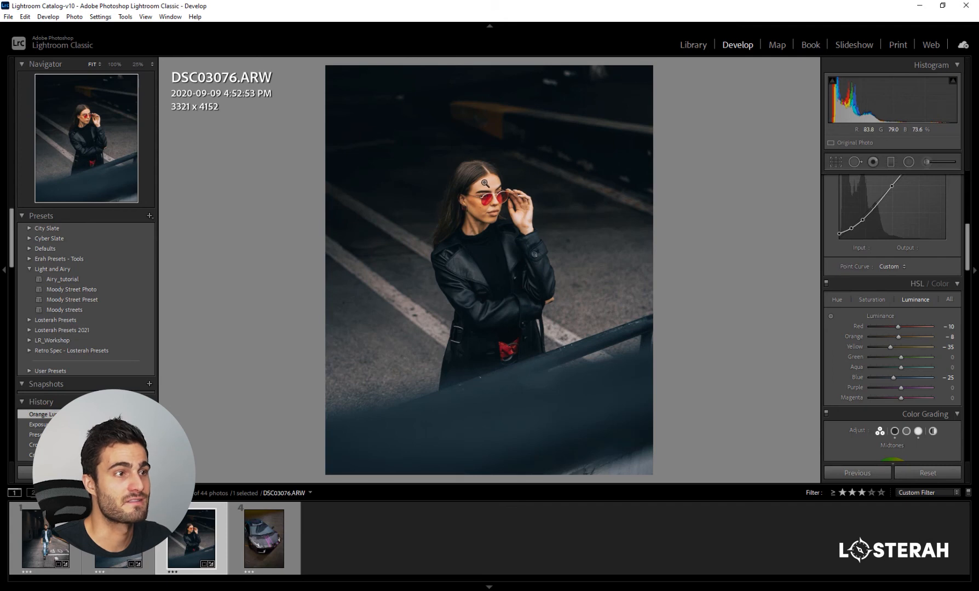
- Set the white balance temperature to 5860 and compare the woman's photo before and after side by side
scroll(838, 316, up, 5)
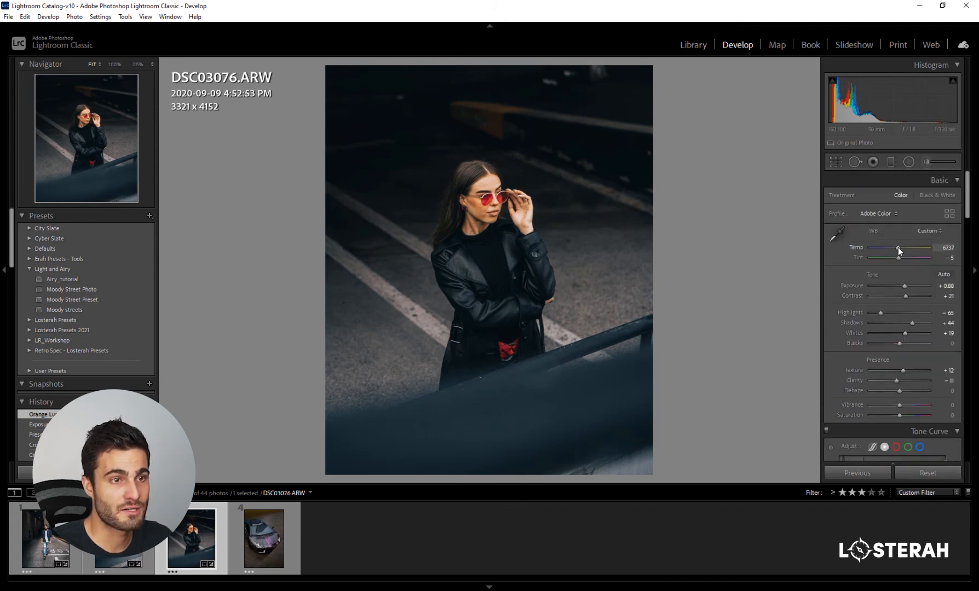
drag(898, 248, 894, 247)
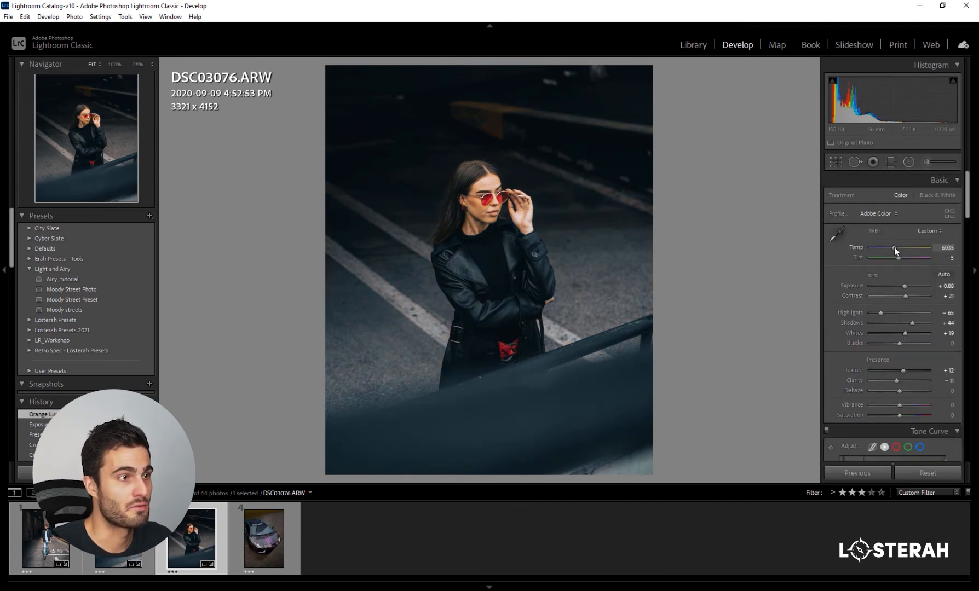
drag(894, 247, 894, 247)
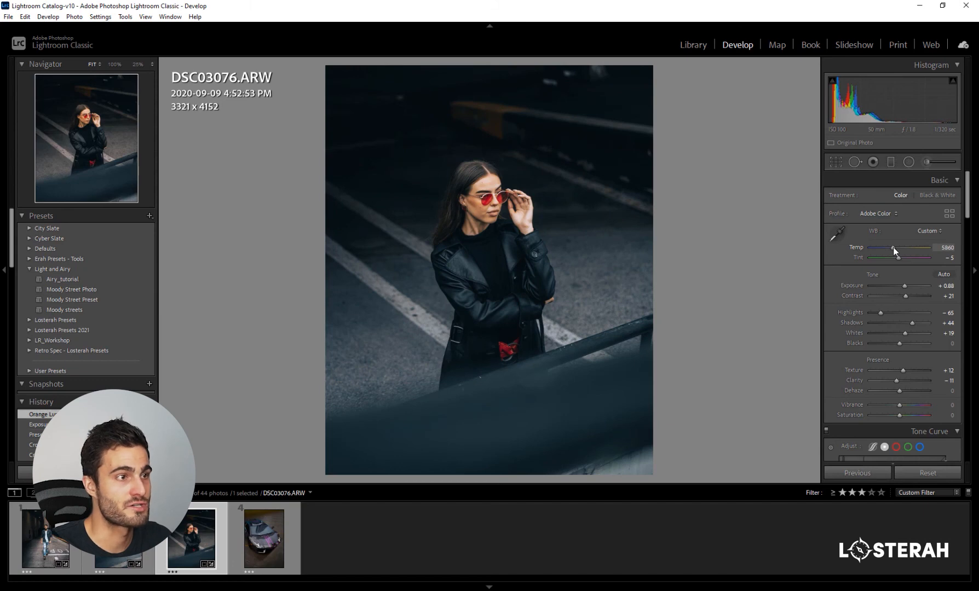
key(backslash)
key(y)
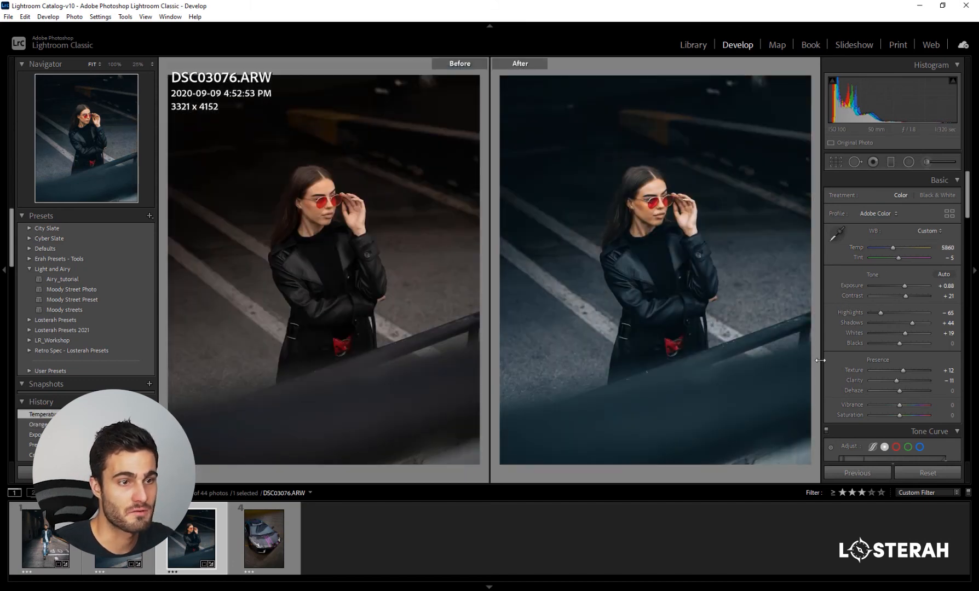
- Set the HSL hue of Orange to -3 while checking the woman's skin tones close up at 100%
scroll(839, 349, down, 5)
scroll(831, 354, down, 3)
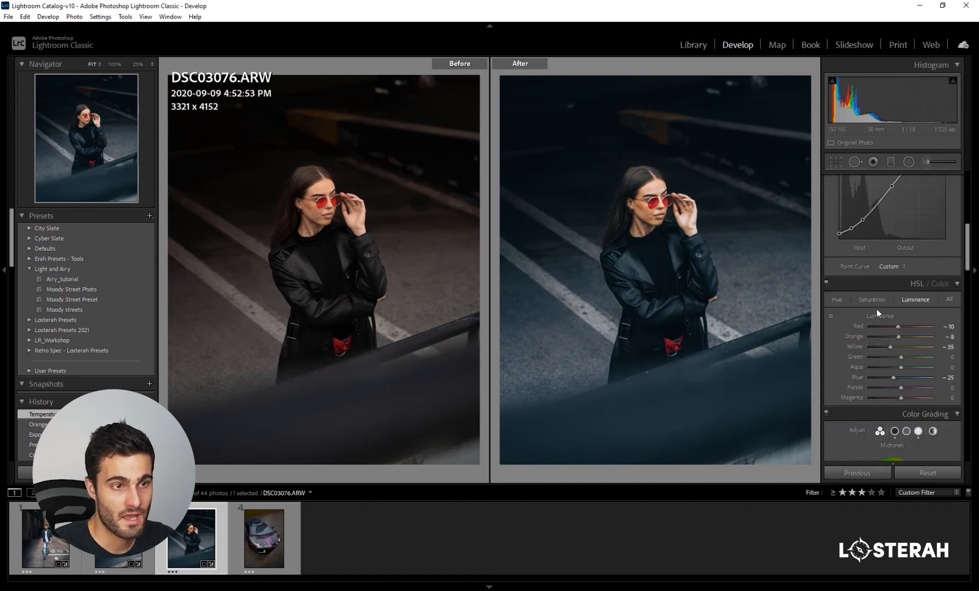
click(837, 299)
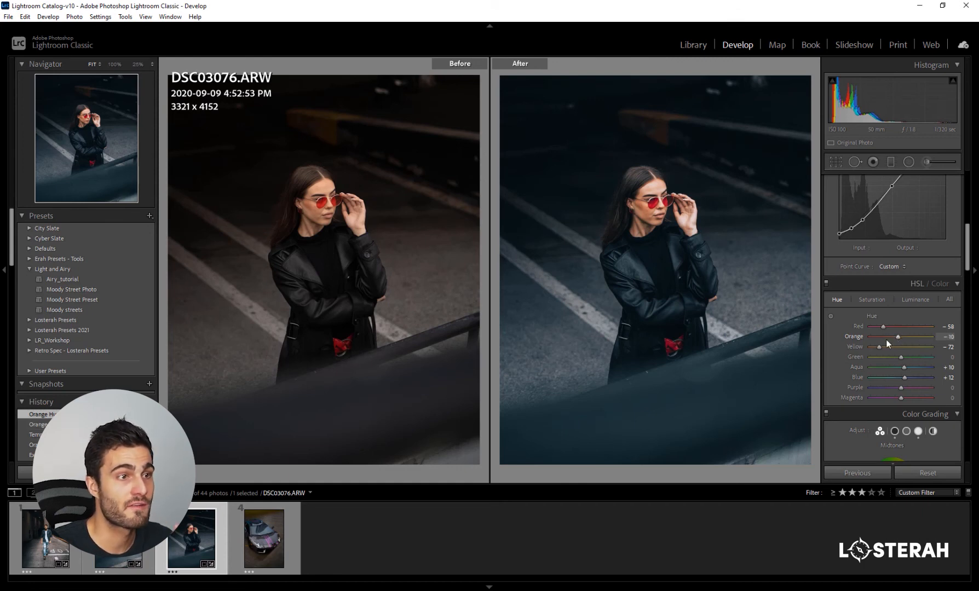
click(657, 214)
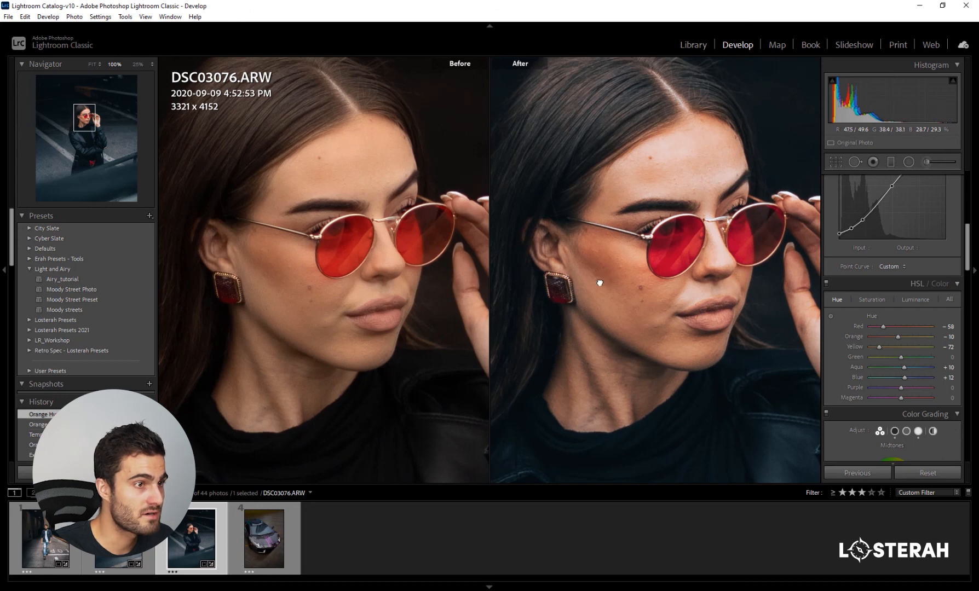
drag(601, 284, 613, 297)
drag(898, 339, 894, 345)
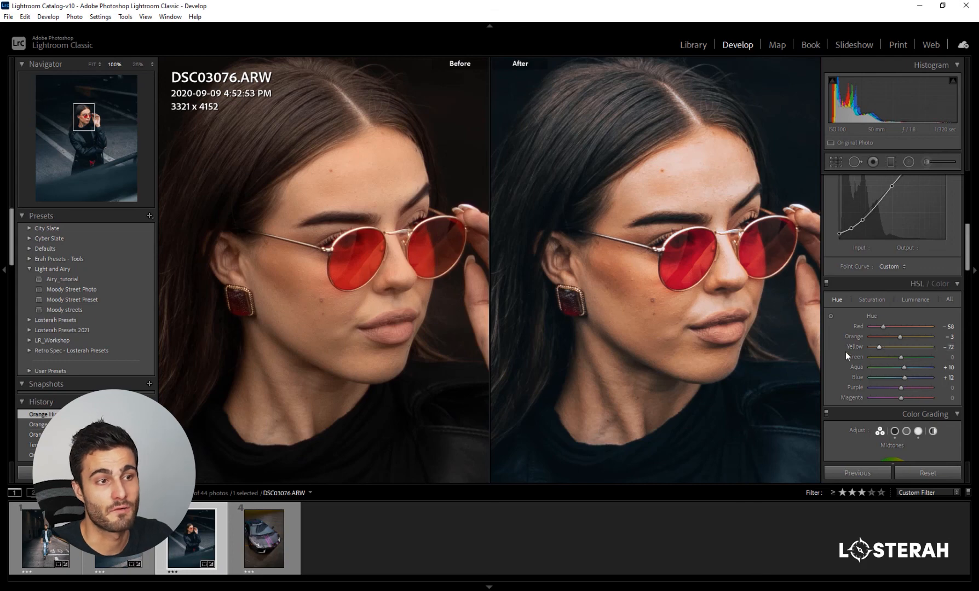
click(697, 345)
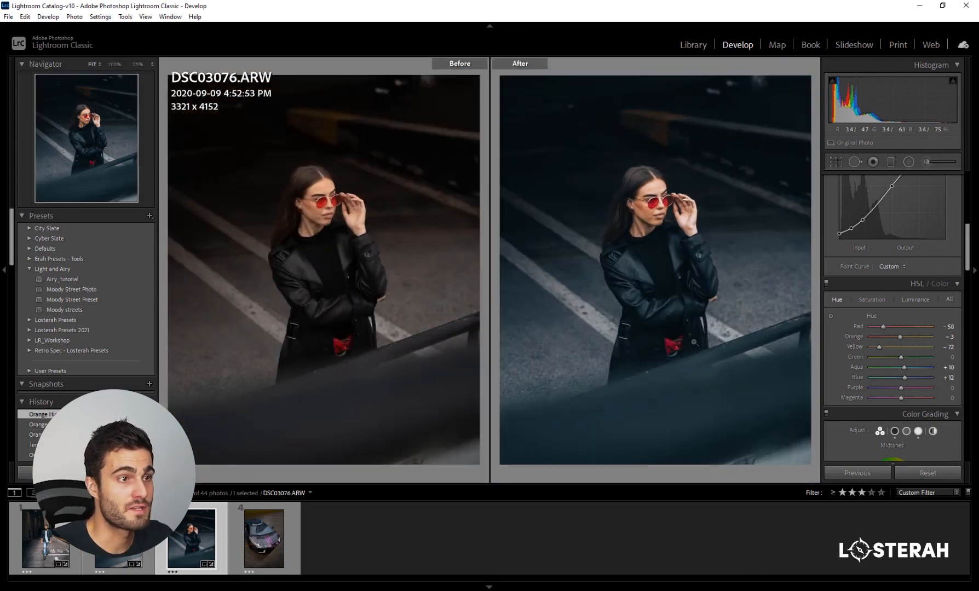
- Brighten the woman with an inverted radial filter drawn around her, setting its exposure to 0.37 and feather to 100
key(y)
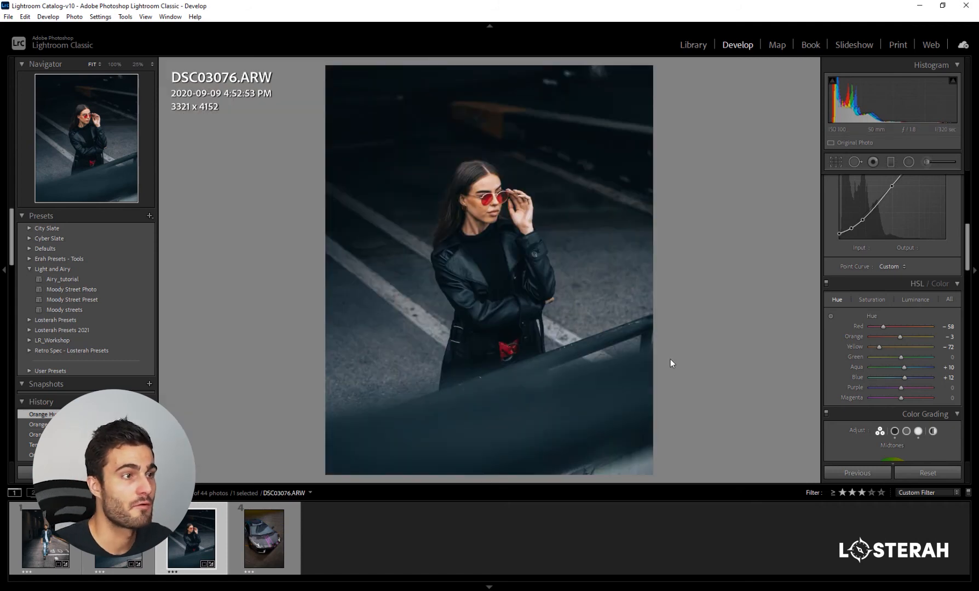
click(908, 162)
drag(490, 280, 588, 418)
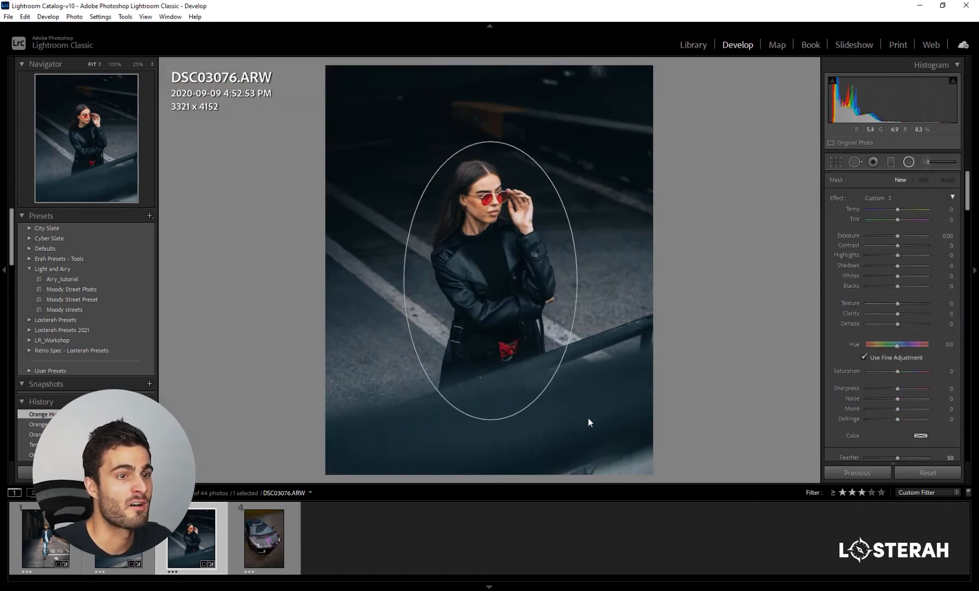
drag(898, 237, 901, 236)
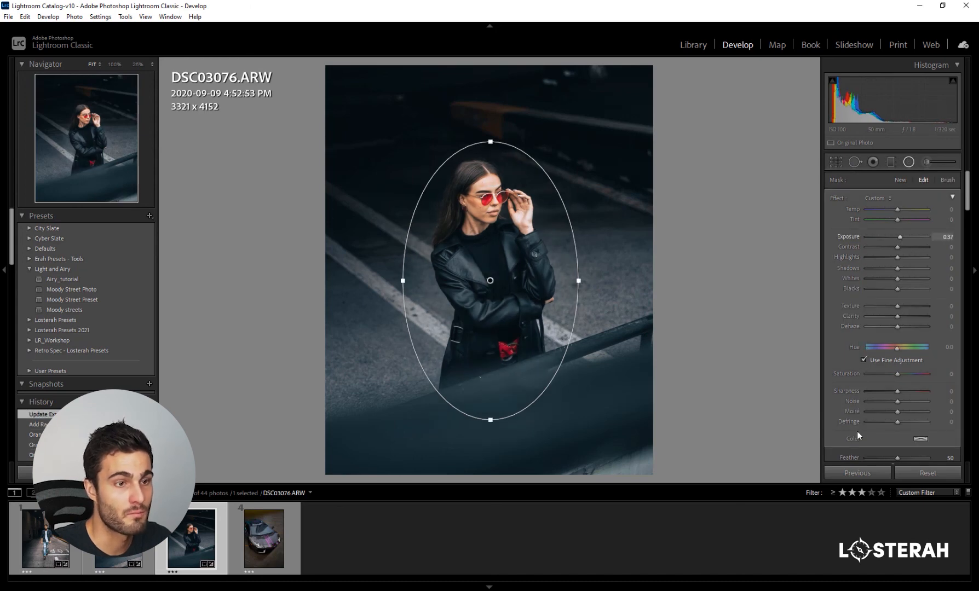
scroll(856, 431, down, 3)
drag(898, 375, 929, 374)
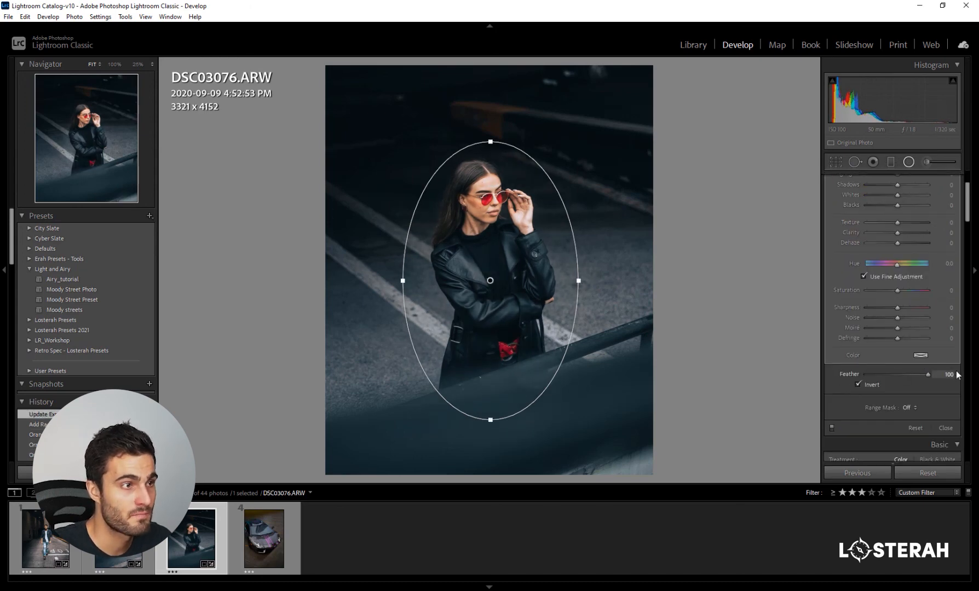
click(910, 162)
- Set the post-crop vignette amount to -11 on the woman's photo and compare before and after side by side
scroll(837, 365, down, 10)
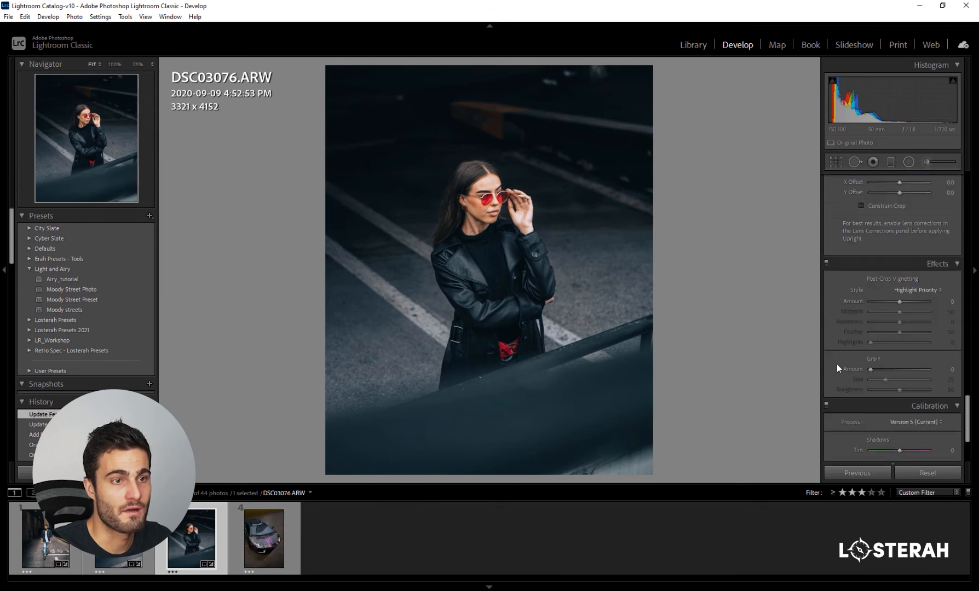
drag(900, 302, 895, 301)
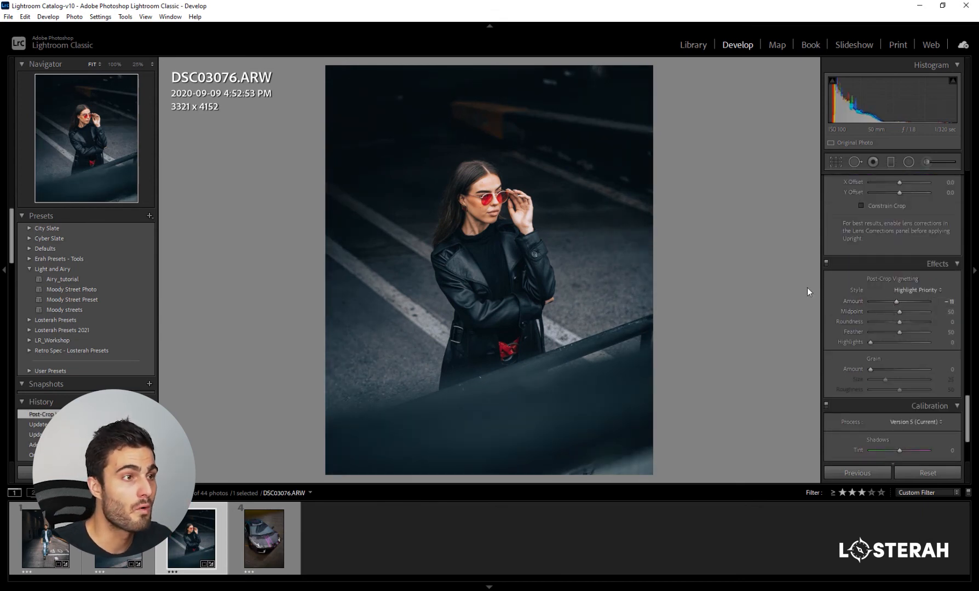
key(y)
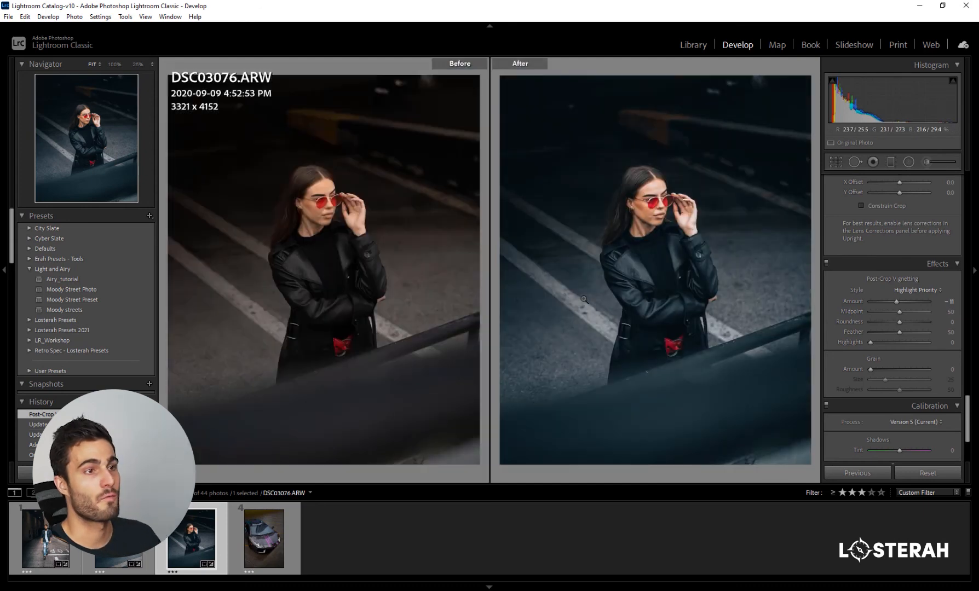
- Open the sports car photo, check its windscreen area close up, and crop the photo to 4 x 5 / 8 x 10
click(266, 549)
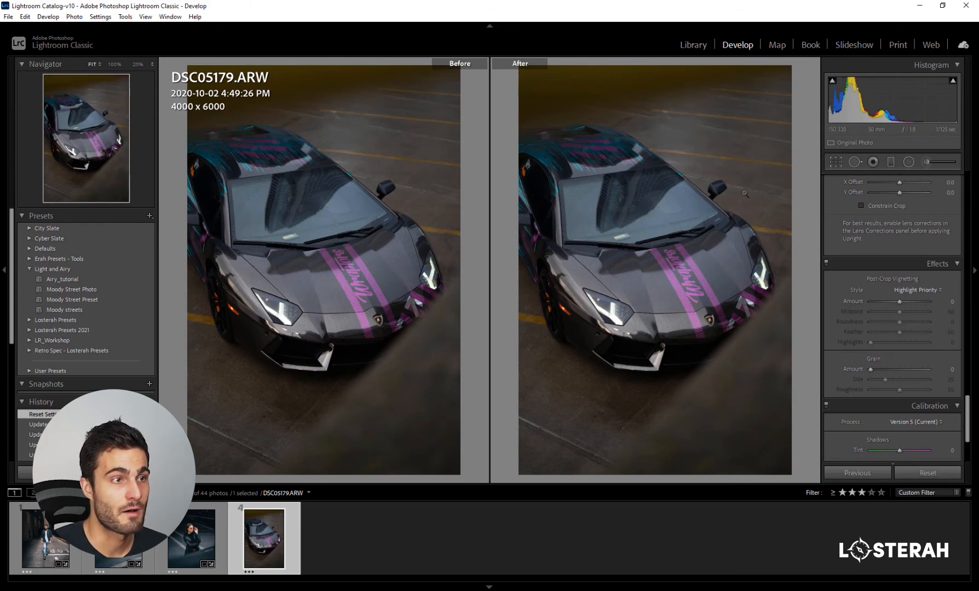
click(627, 242)
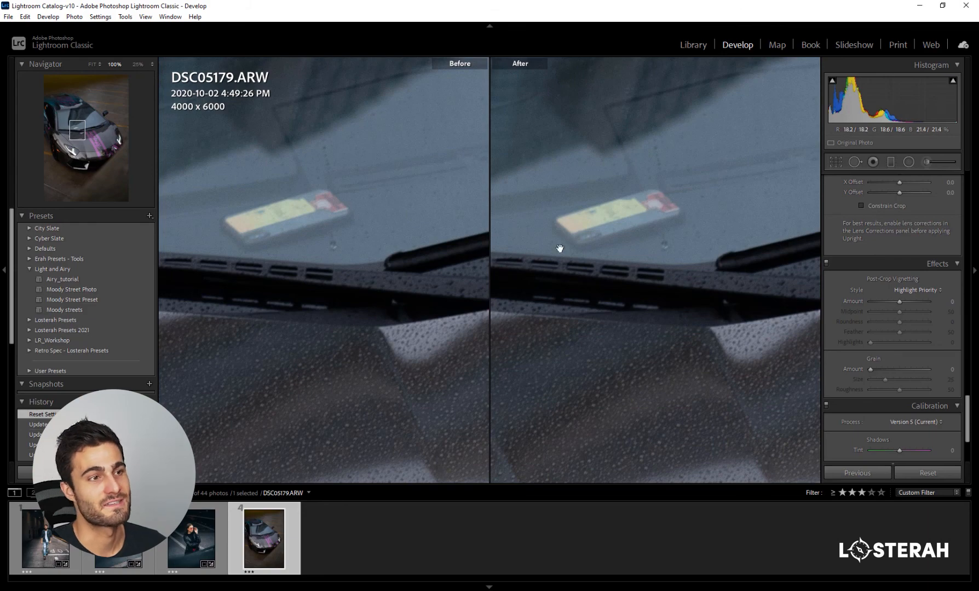
click(634, 229)
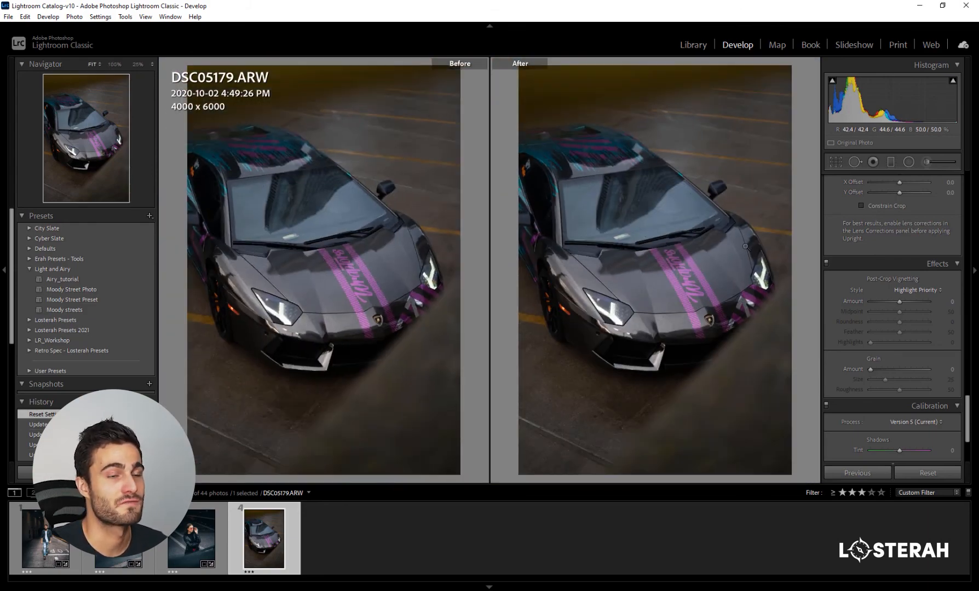
click(835, 162)
click(927, 199)
click(859, 259)
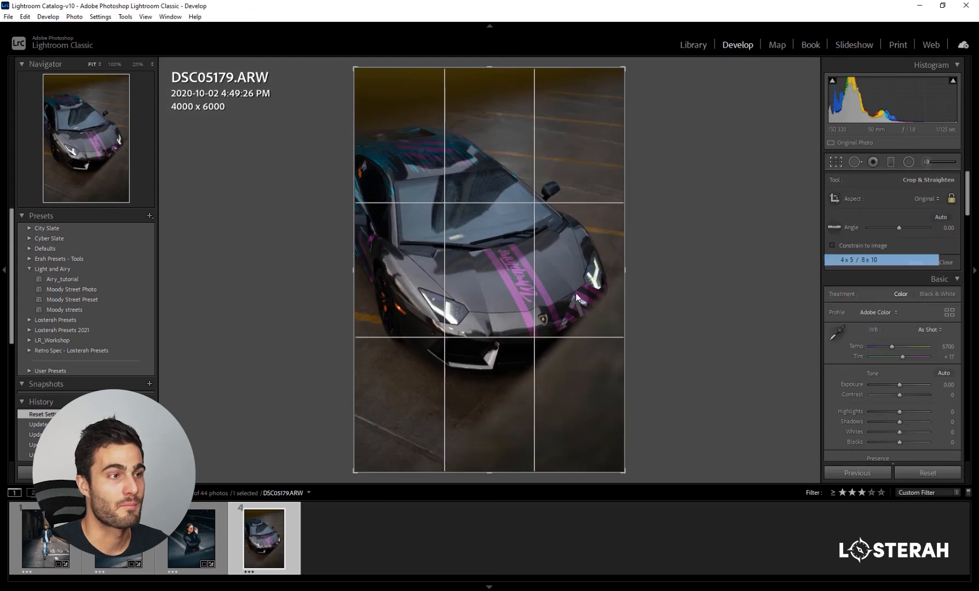
key(Return)
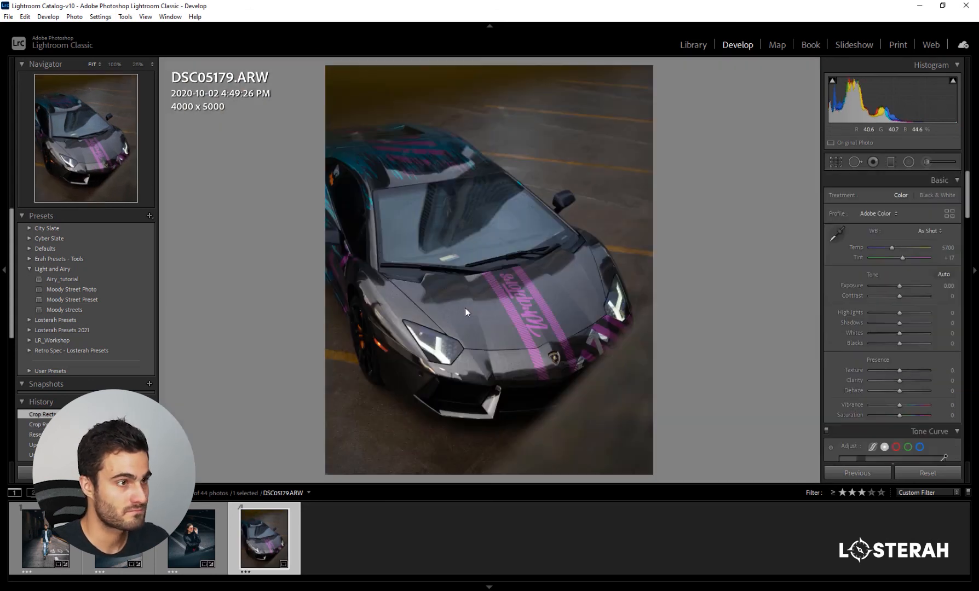
- Apply the Moody Street Preset to the sports car photo and set its exposure to +0.53
click(103, 299)
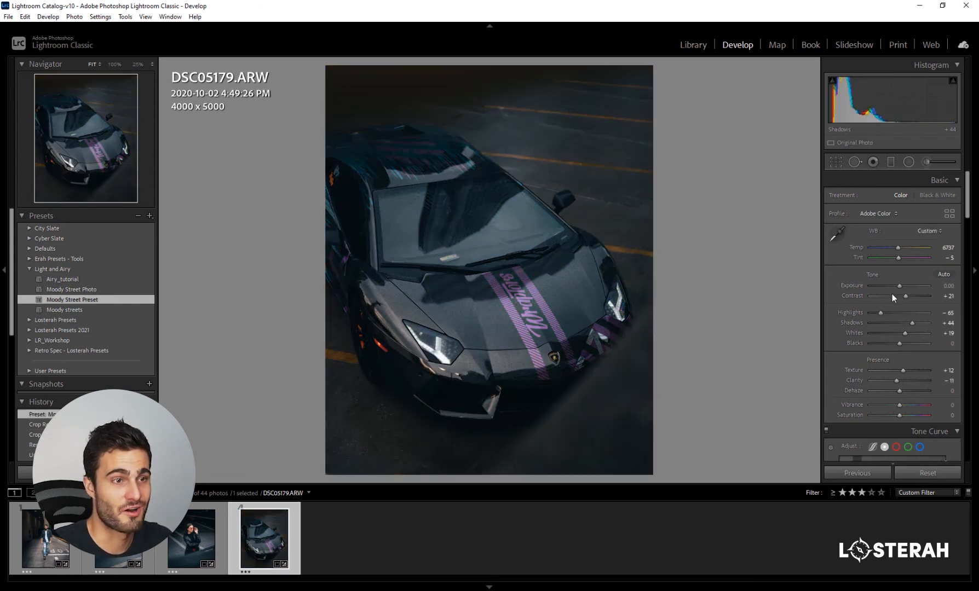
drag(899, 286, 904, 285)
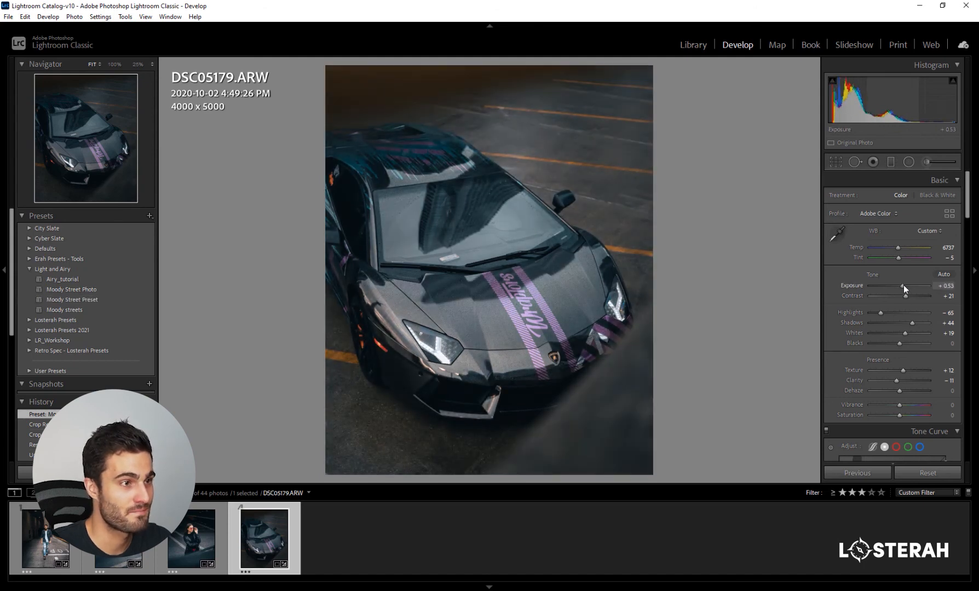
- Set the orange saturation to -42 on the sports car photo
scroll(844, 314, down, 4)
scroll(844, 314, down, 4)
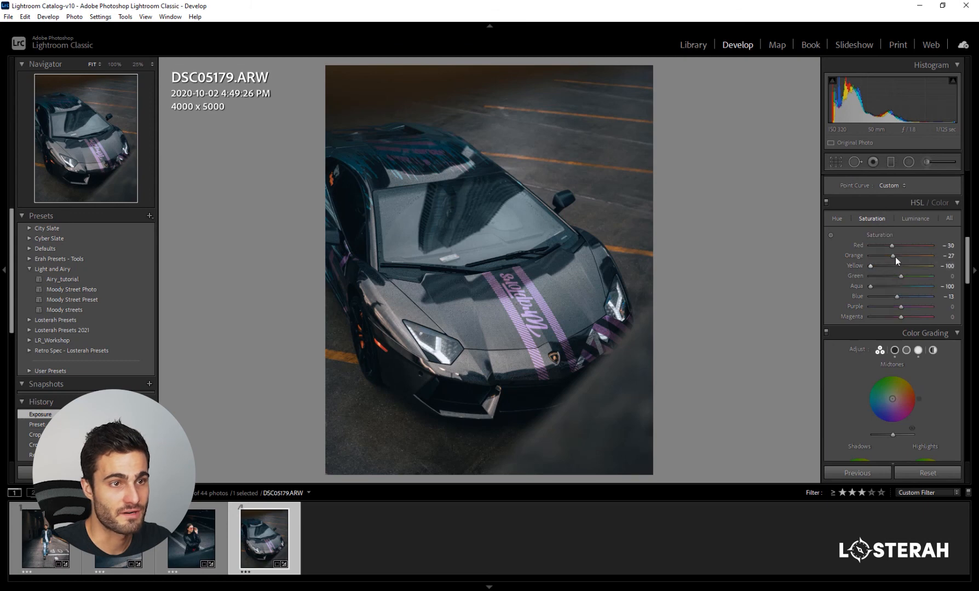
drag(895, 257, 886, 257)
drag(887, 257, 887, 257)
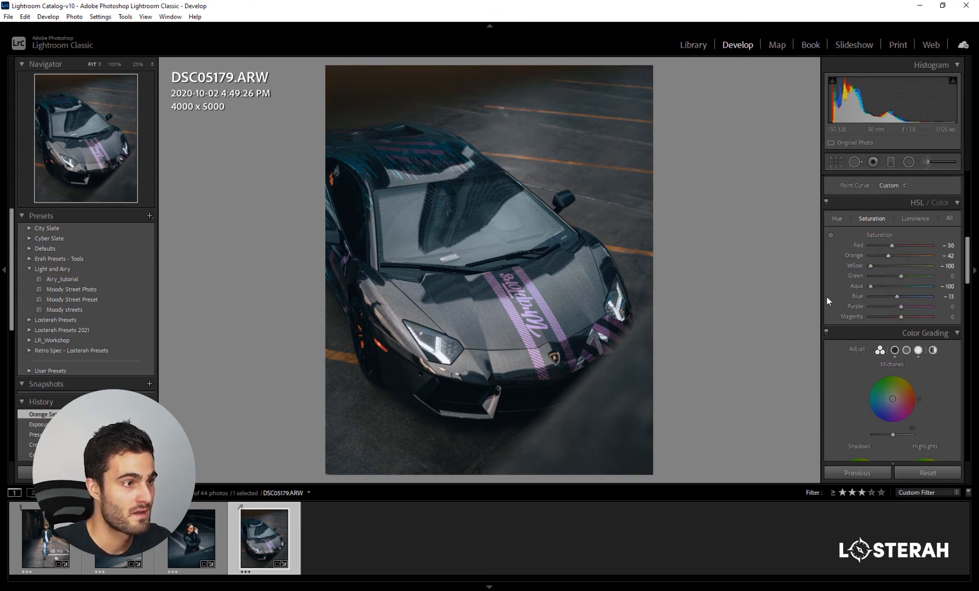
- Clone out the pale card behind the windscreen with Spot Removal, sampling clean glass to its right, and set the spot's feather to 38
scroll(828, 304, up, 10)
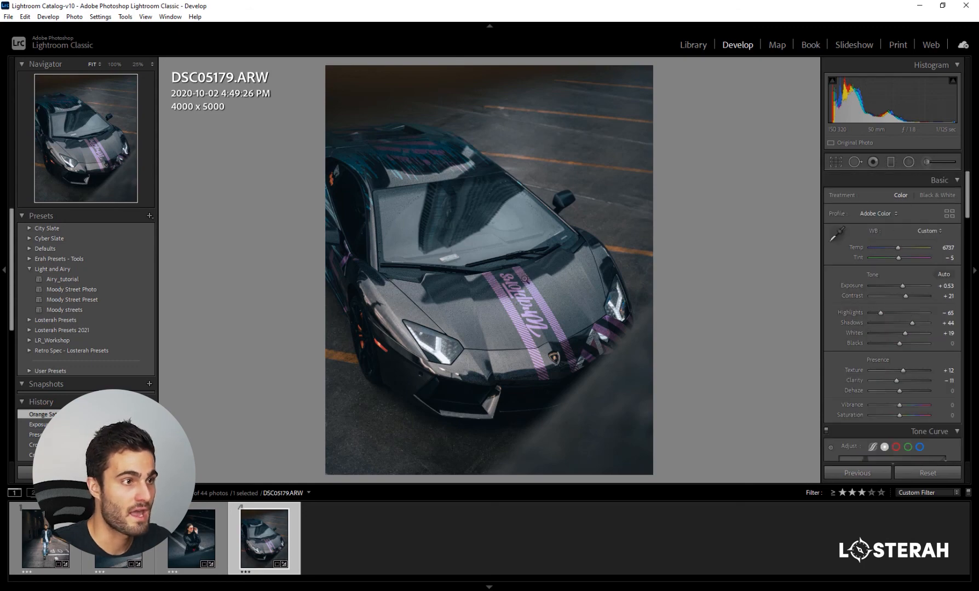
click(438, 259)
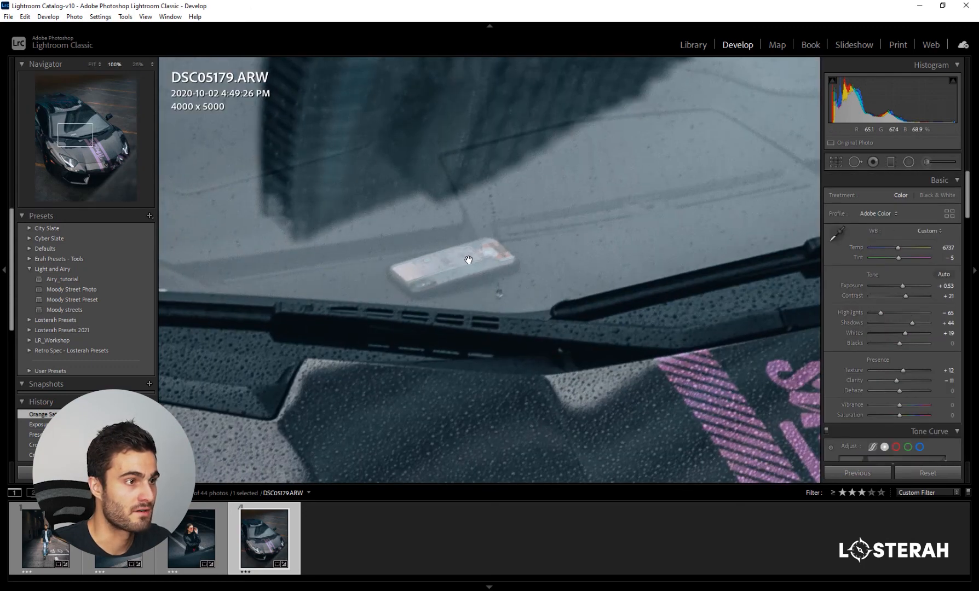
click(855, 161)
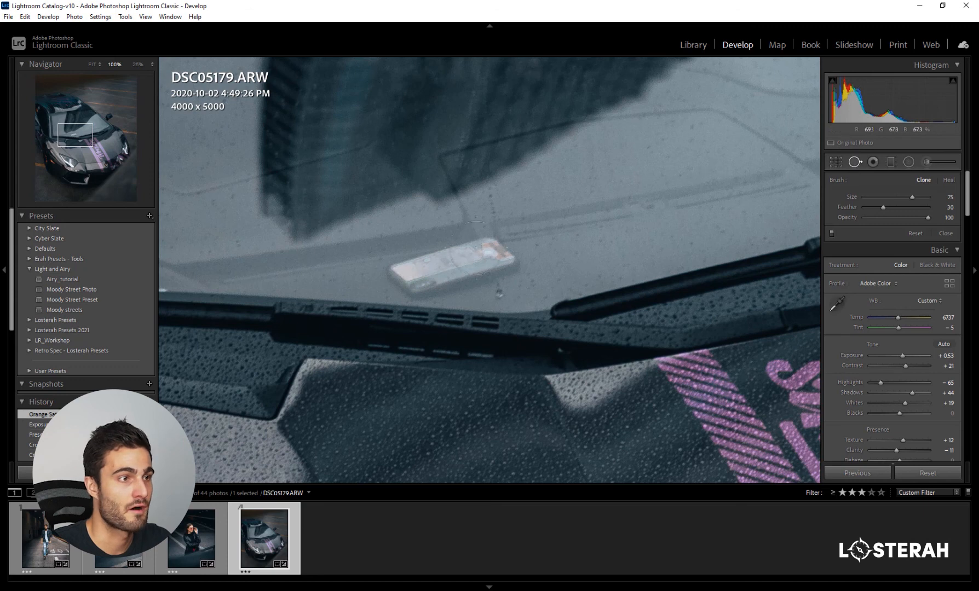
mouse_move(469, 260)
mouse_down()
mouse_move(479, 258)
mouse_move(410, 269)
mouse_up()
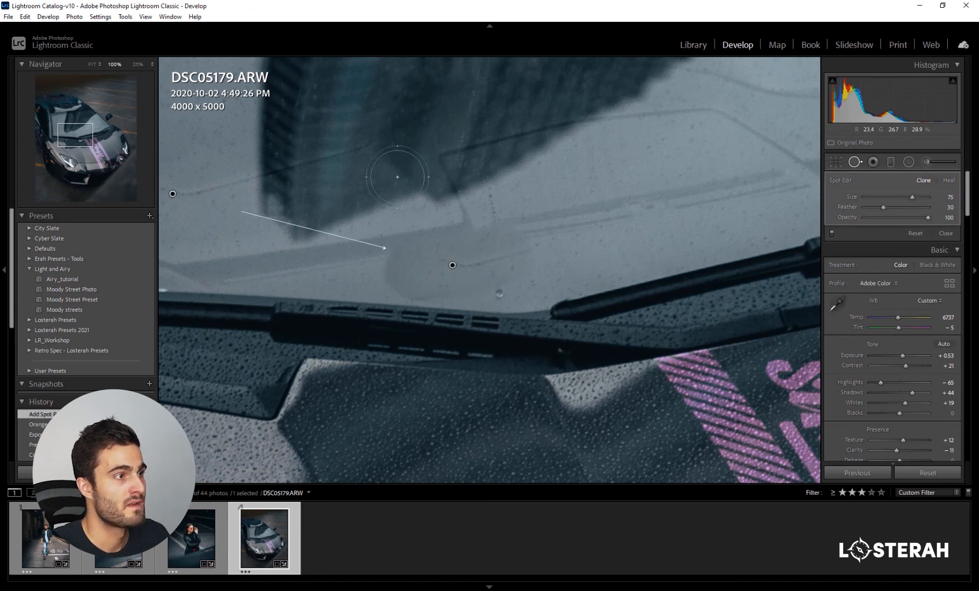
mouse_move(627, 222)
mouse_down()
mouse_move(653, 241)
mouse_move(644, 233)
mouse_up()
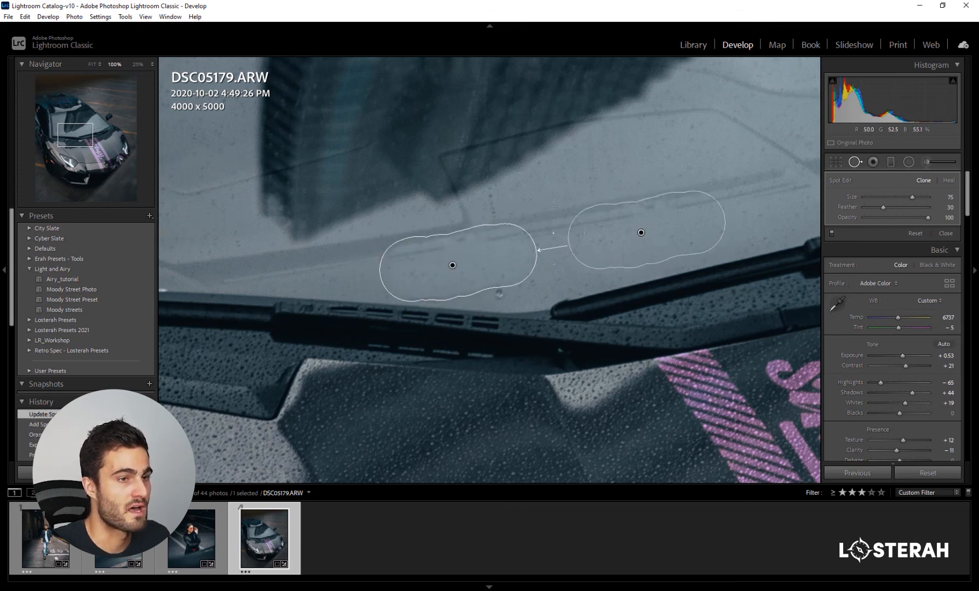
drag(898, 208, 895, 209)
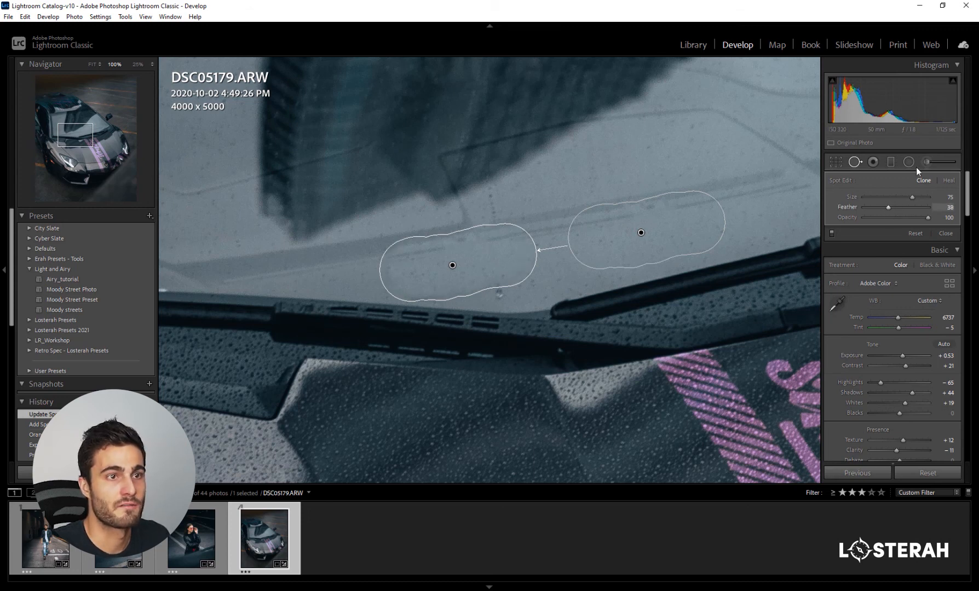
click(856, 164)
click(517, 265)
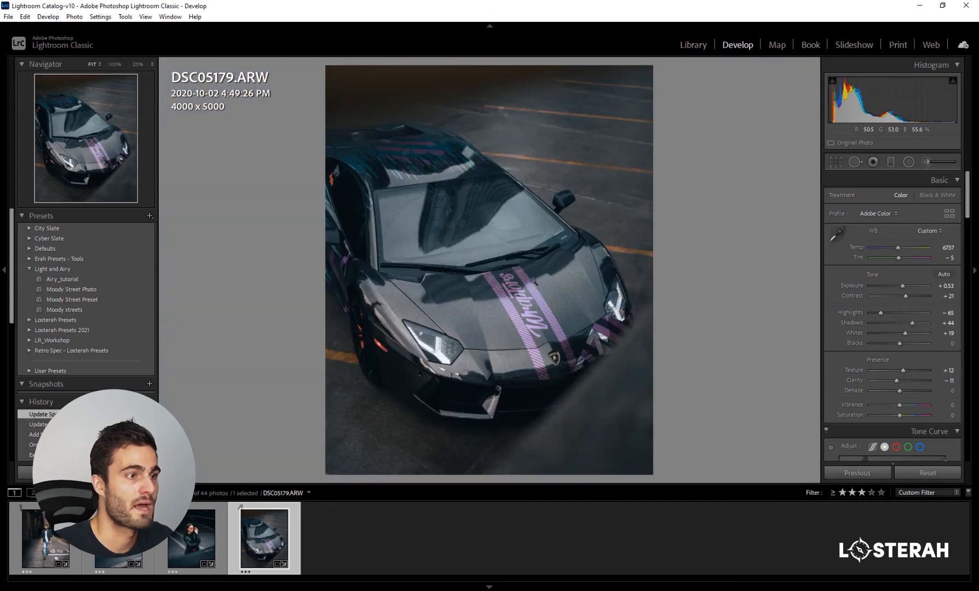
- Inspect the windscreen retouch close up and reselect its clone spot for editing
click(441, 262)
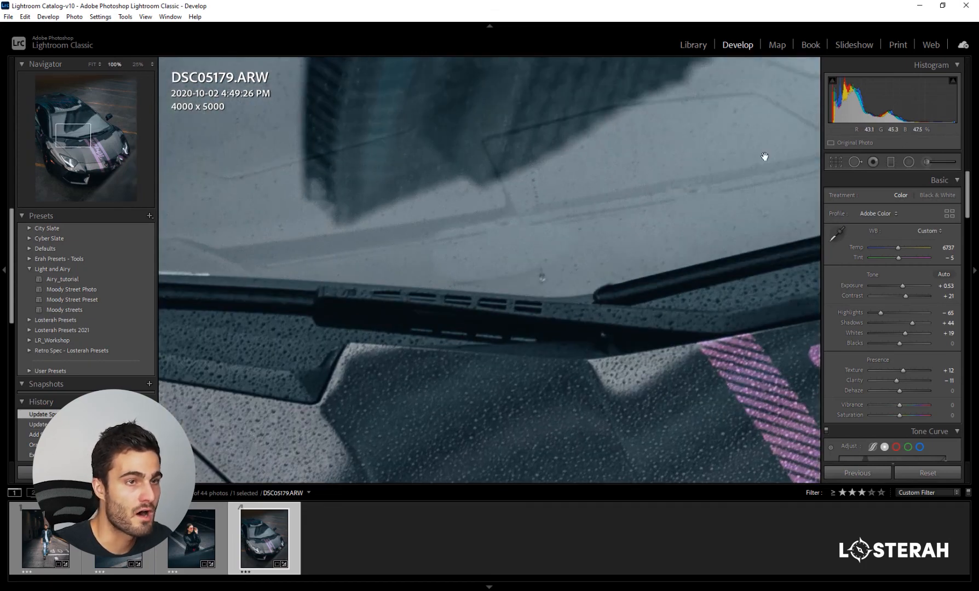
click(853, 162)
click(495, 250)
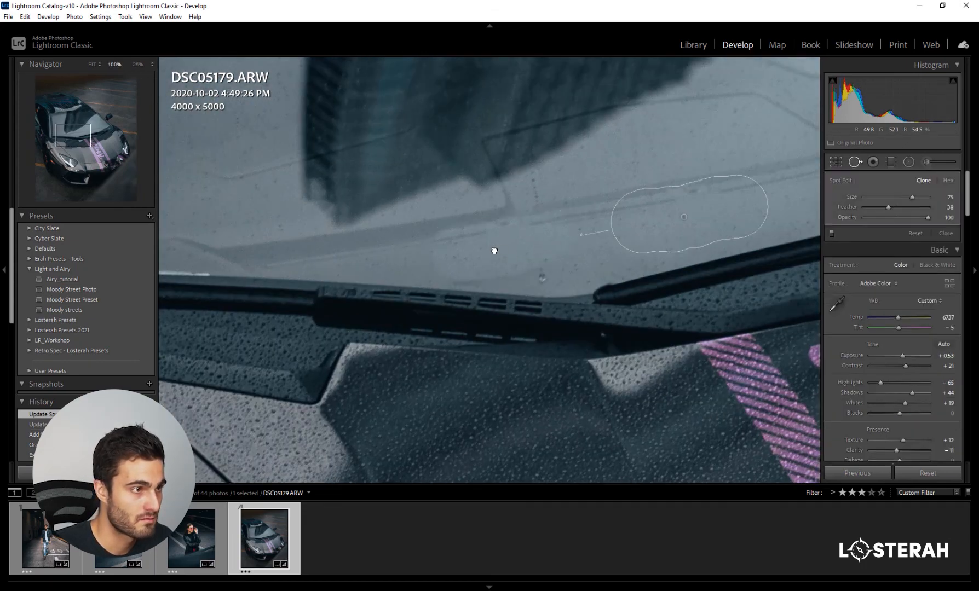